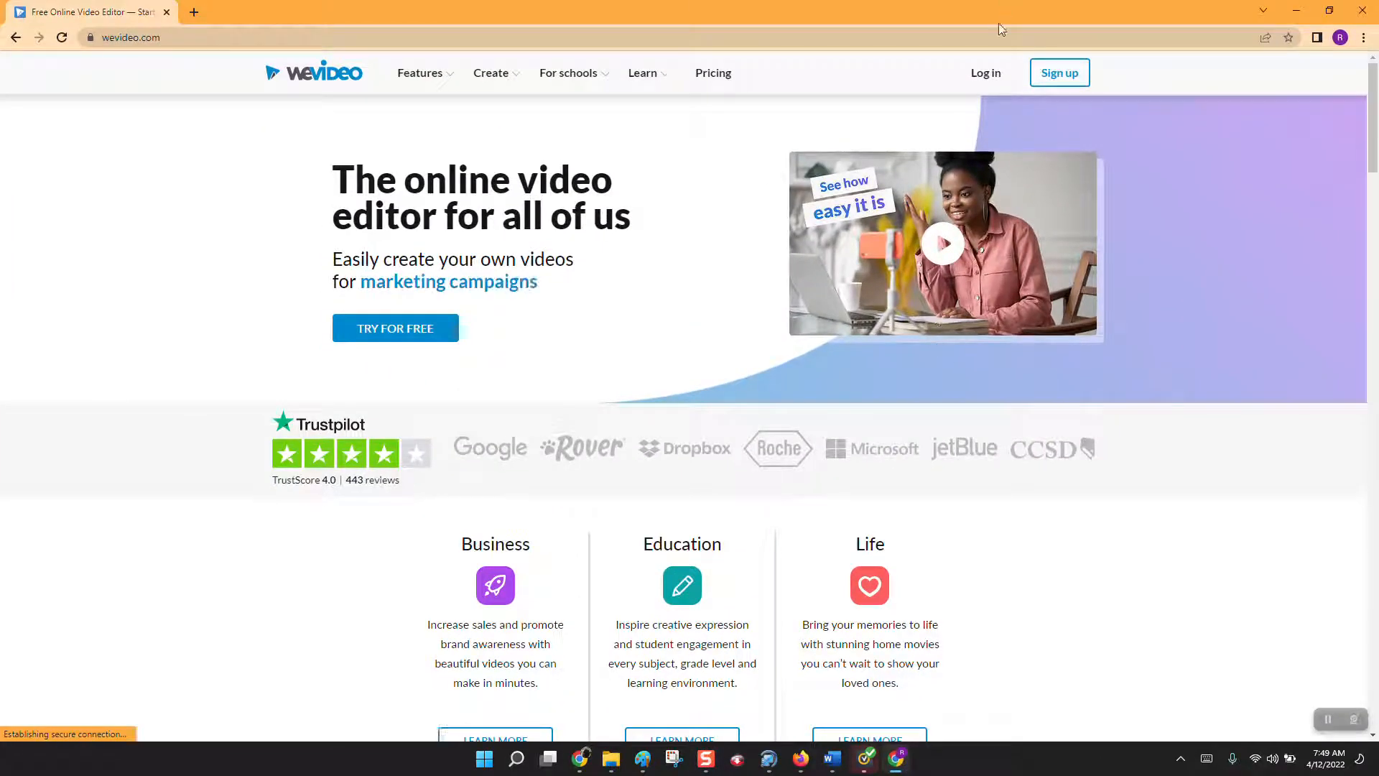
# Log in to WeVideo with the Google account.
pyautogui.click(987, 74)
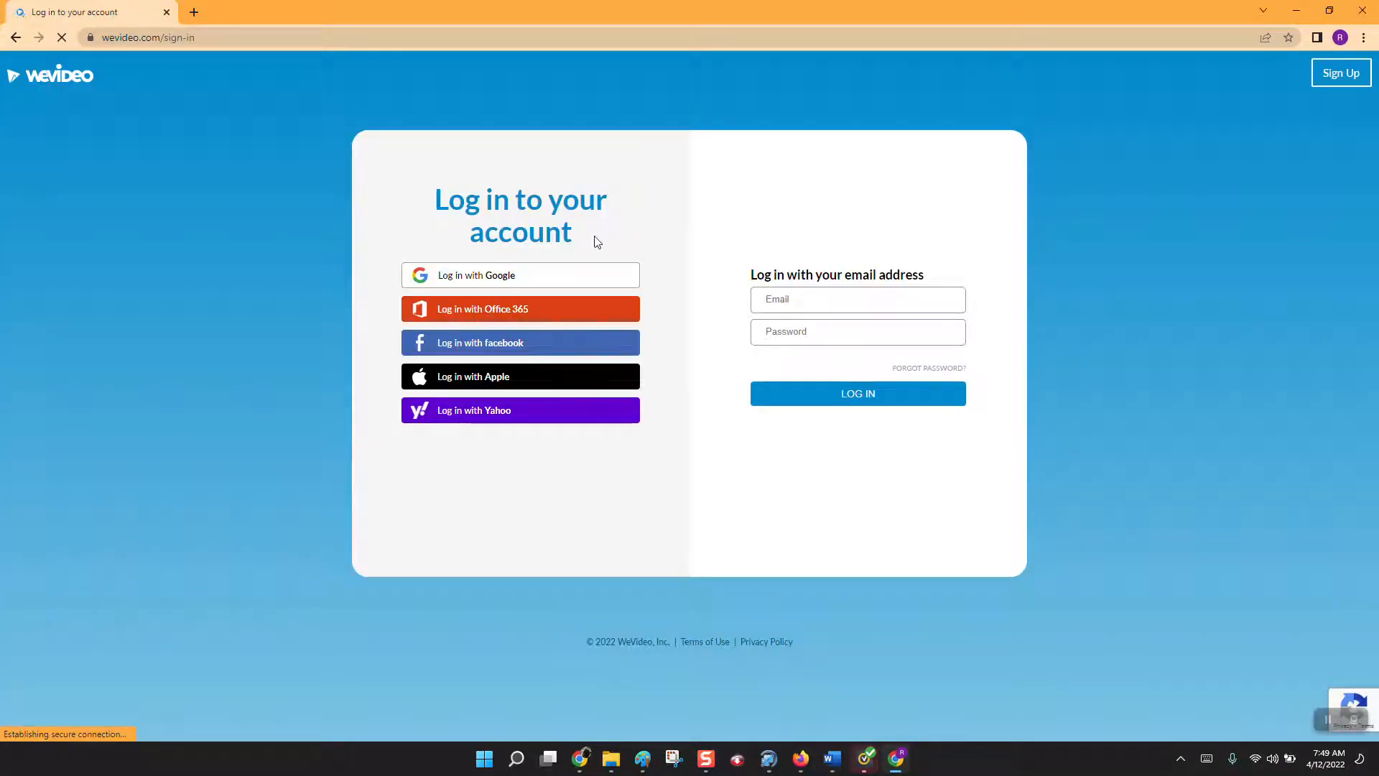
pyautogui.click(558, 276)
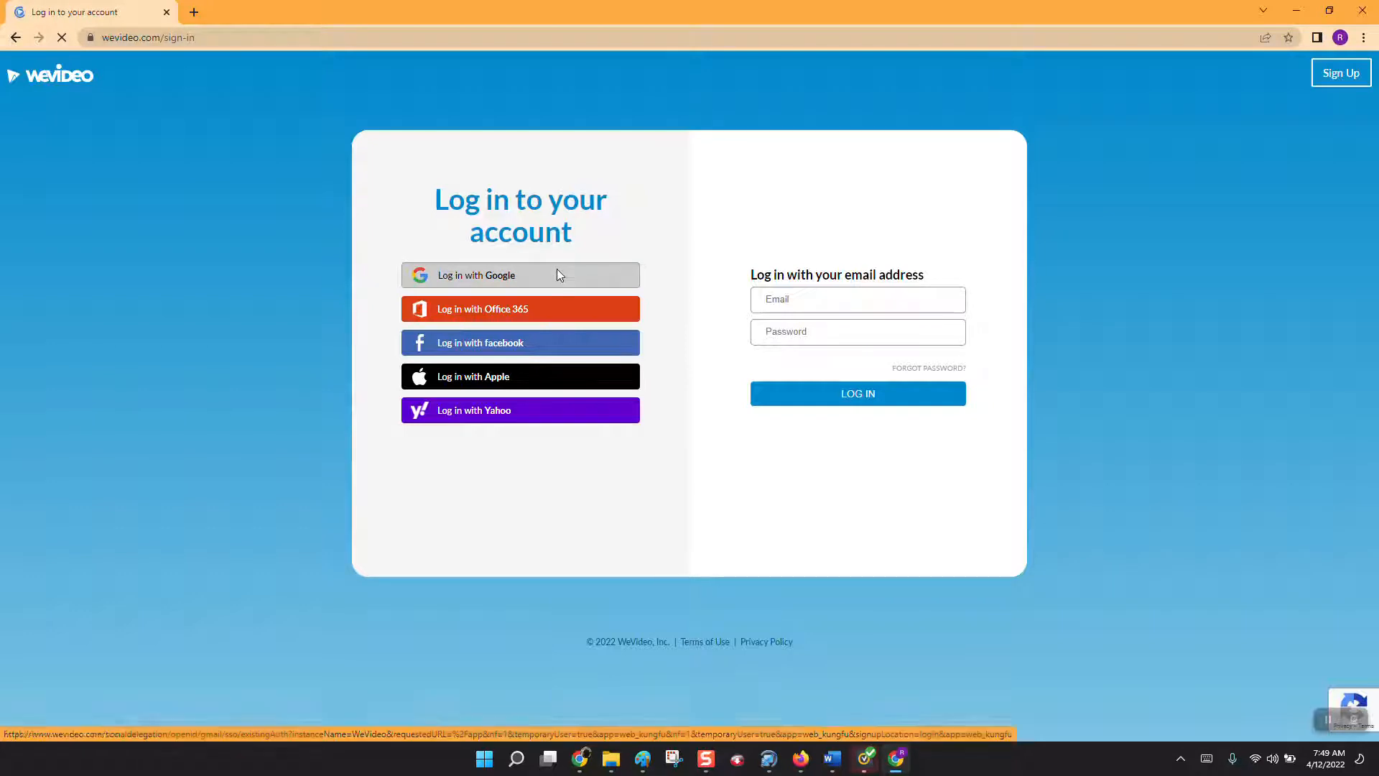
pyautogui.click(607, 396)
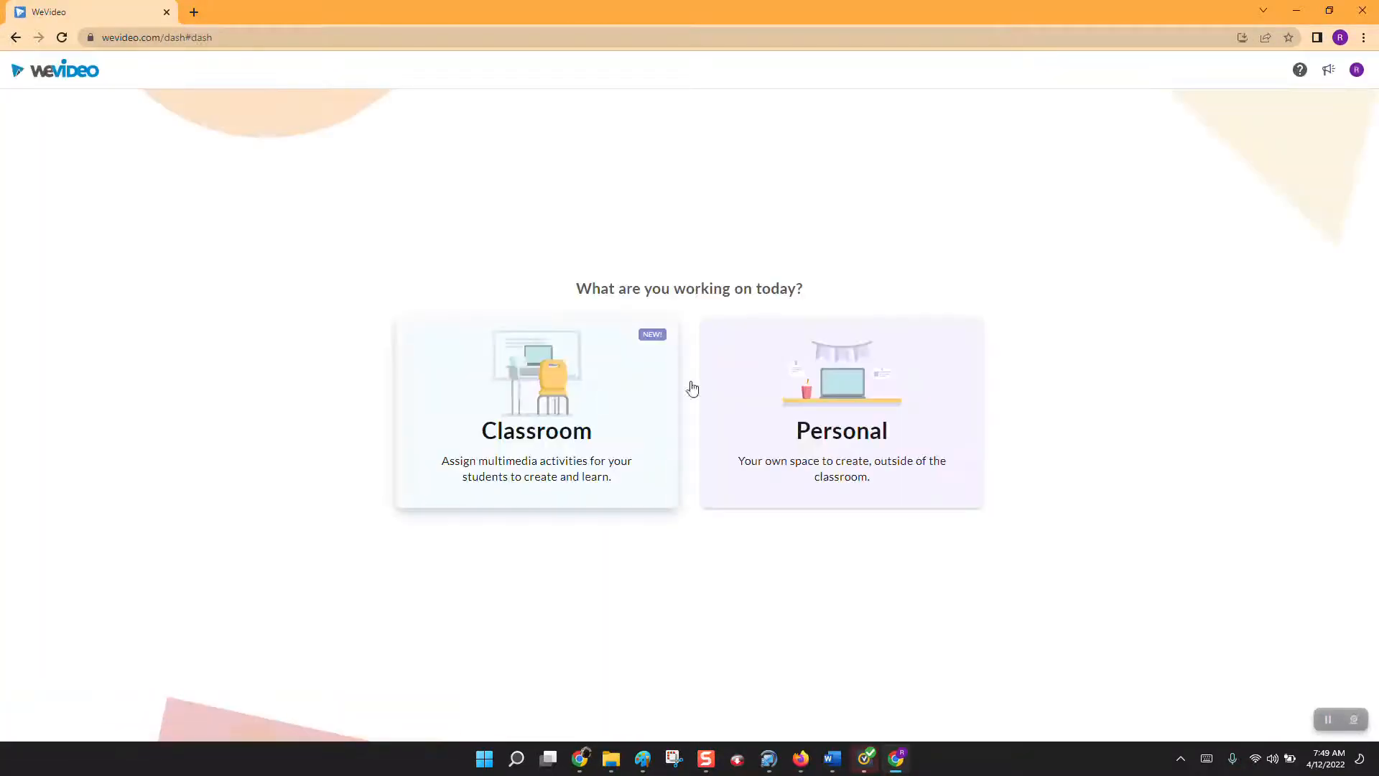
# Enter the Personal workspace and open the recent project whose title starts with "First Last Name Per 3".
pyautogui.click(823, 448)
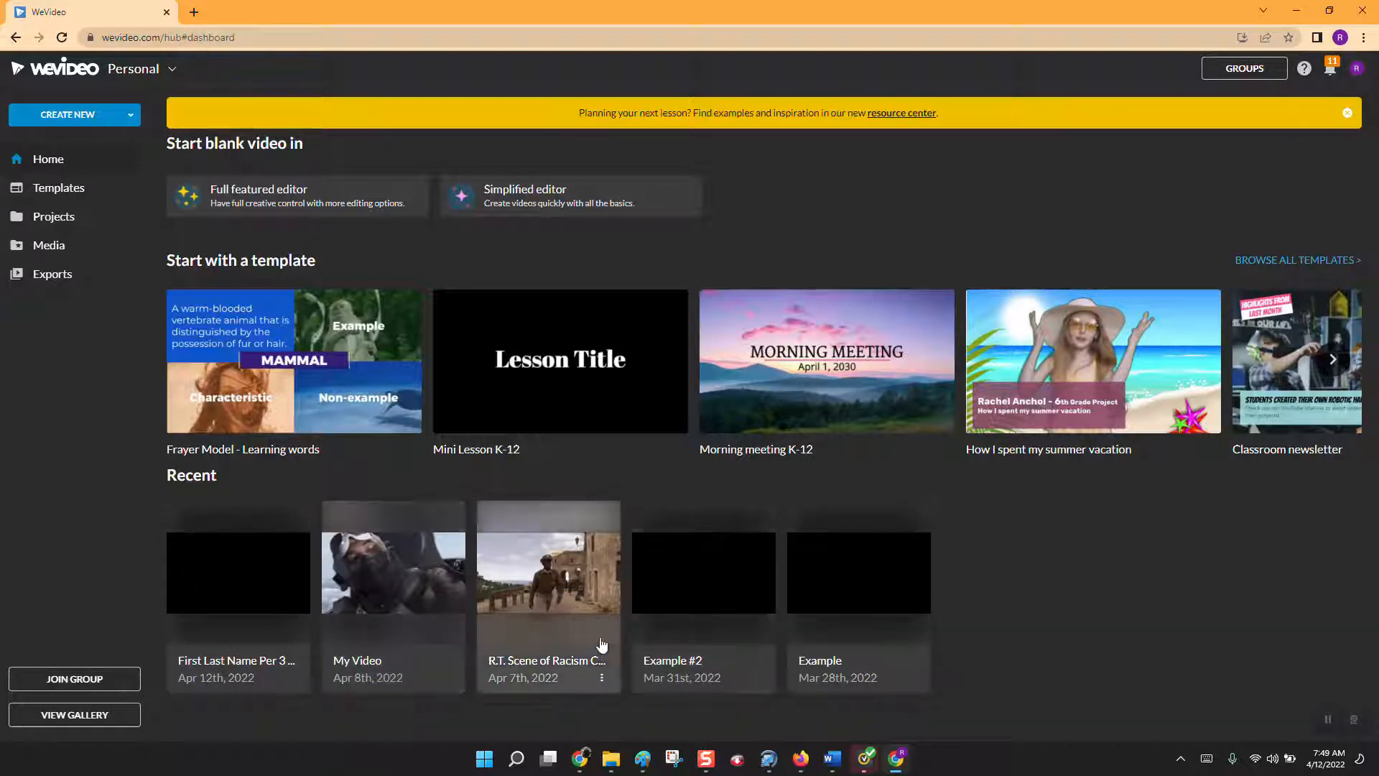
pyautogui.click(245, 594)
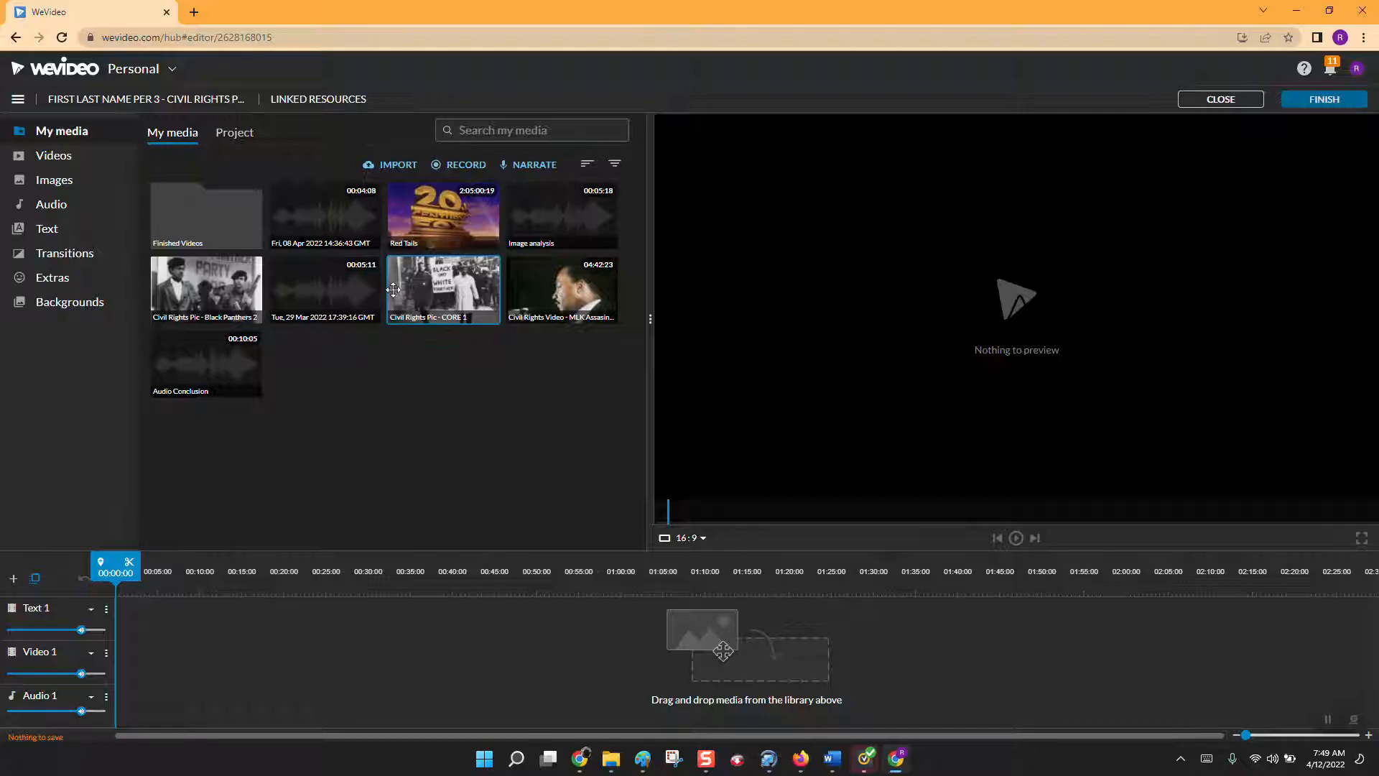
# Record a voice narration about 49 seconds long and save it to the media library.
pyautogui.click(541, 171)
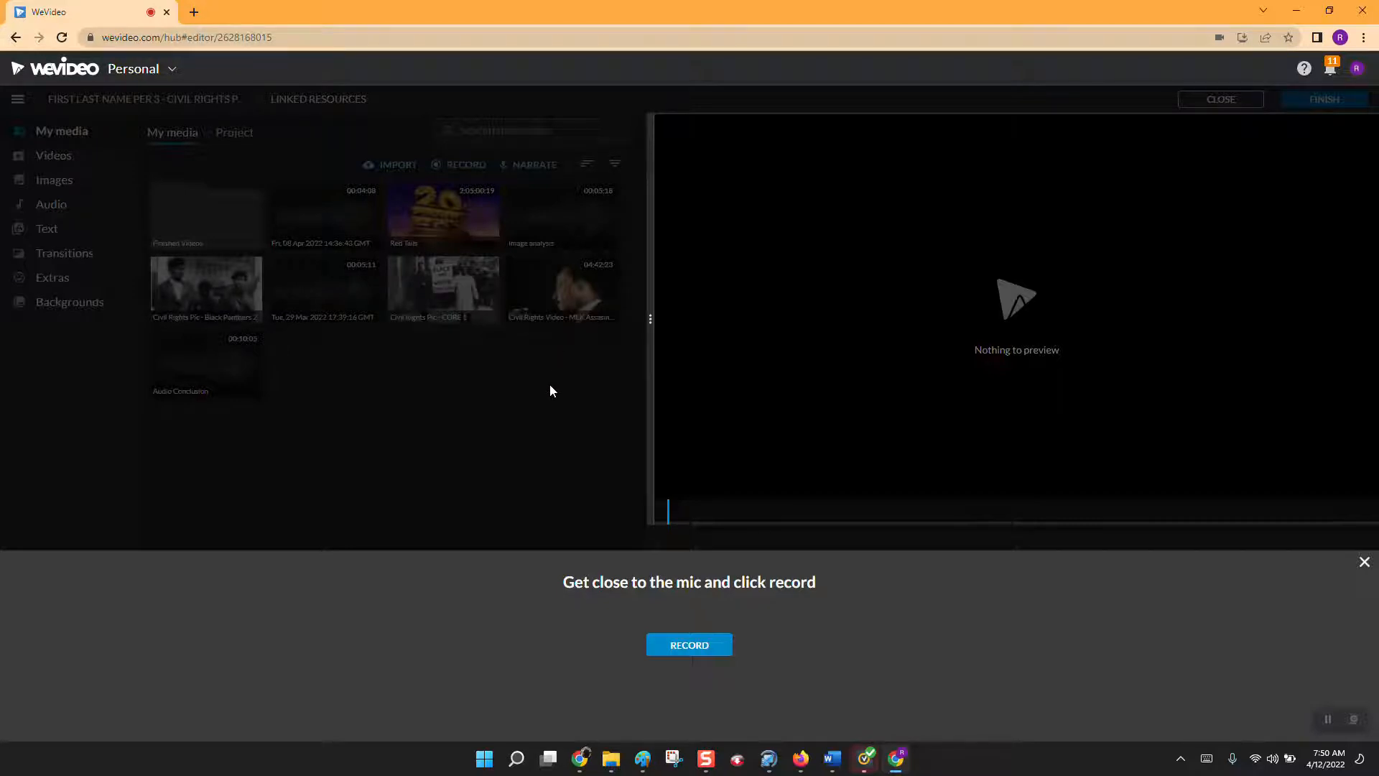
pyautogui.click(683, 645)
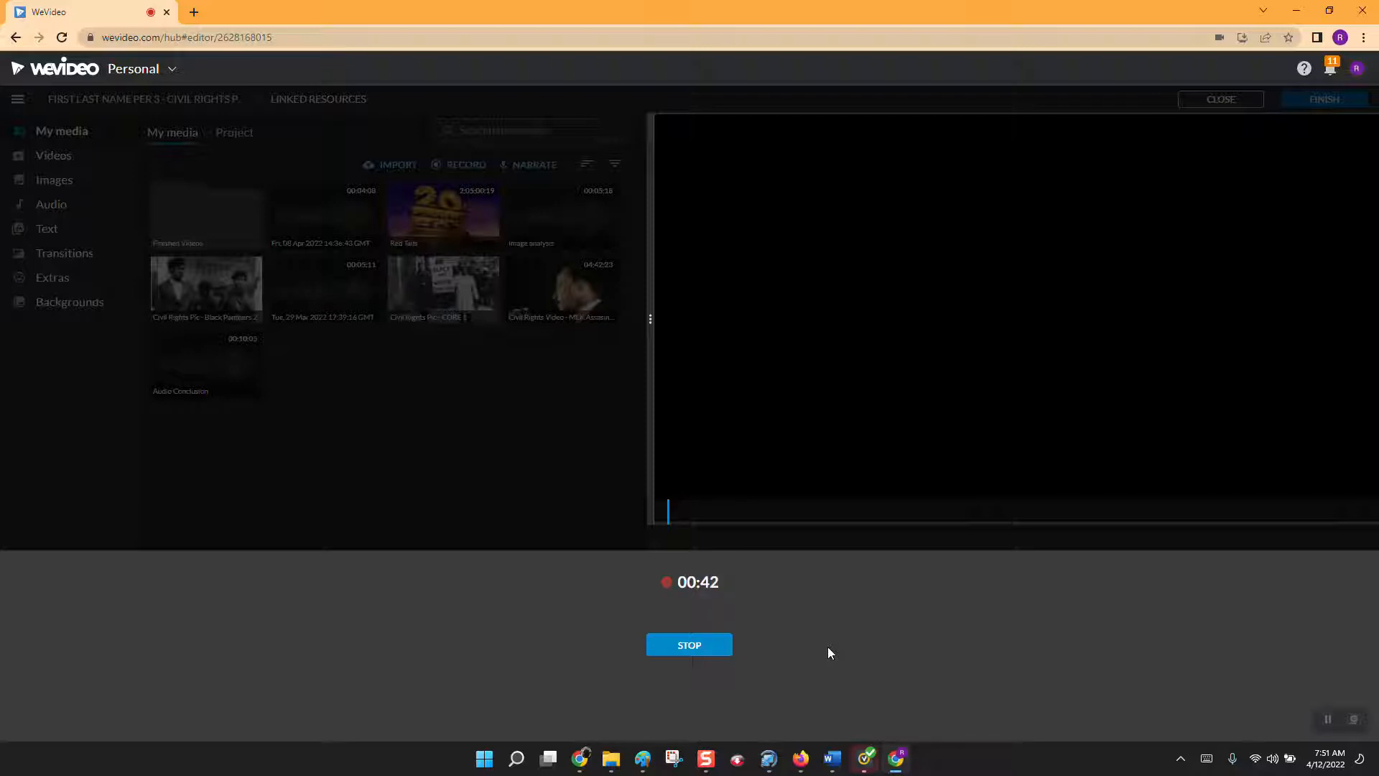
pyautogui.click(694, 645)
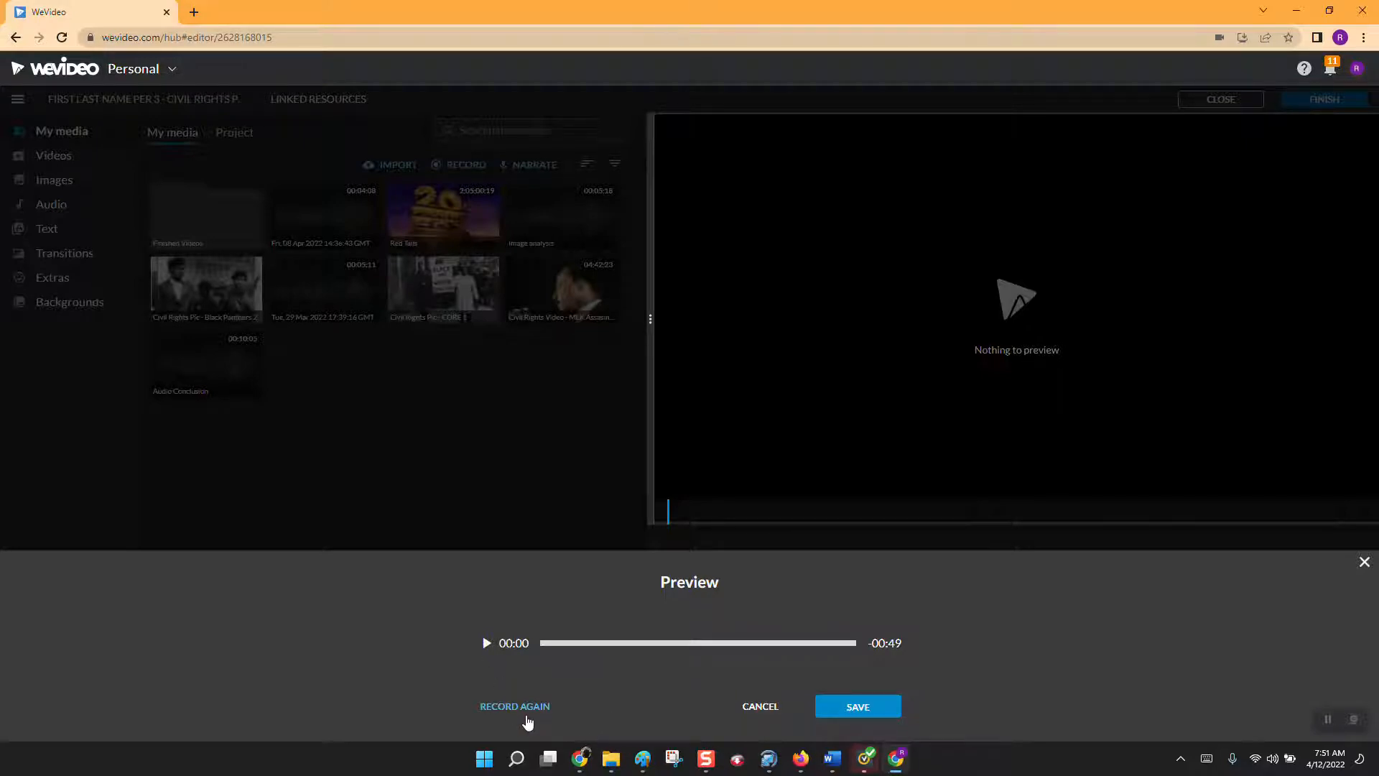
pyautogui.click(878, 709)
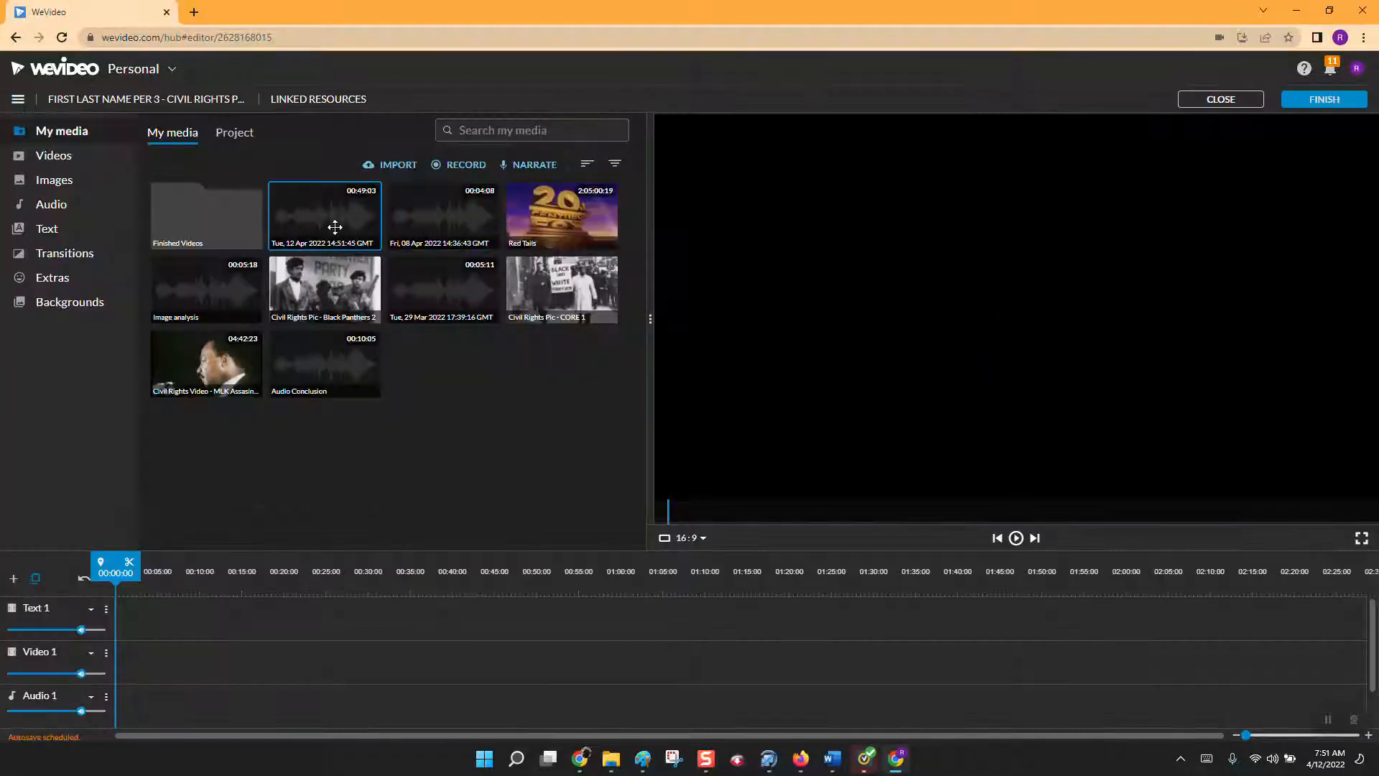
# Briefly preview the new narration recording in the media library and rename it "Audio Conclusion".
pyautogui.click(332, 240)
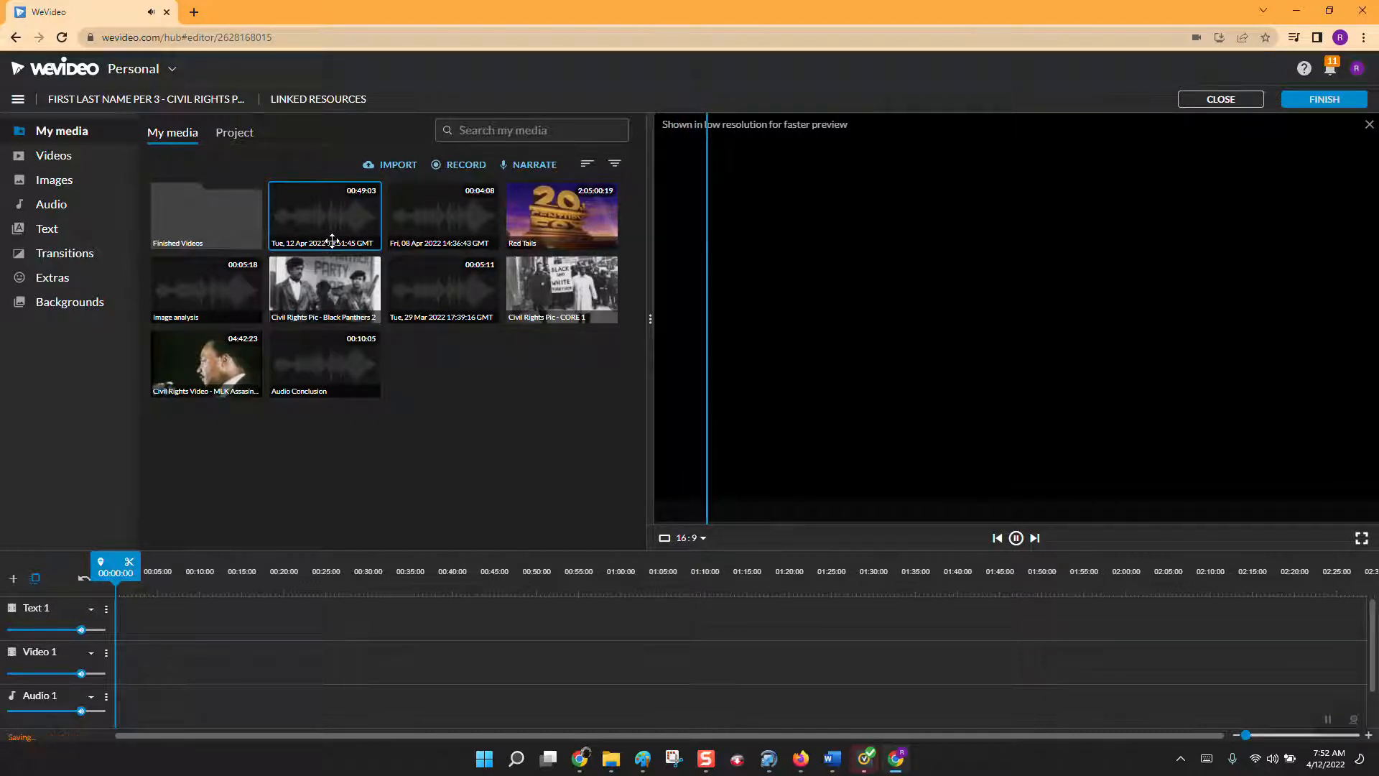
pyautogui.click(1017, 539)
pyautogui.rightClick(336, 231)
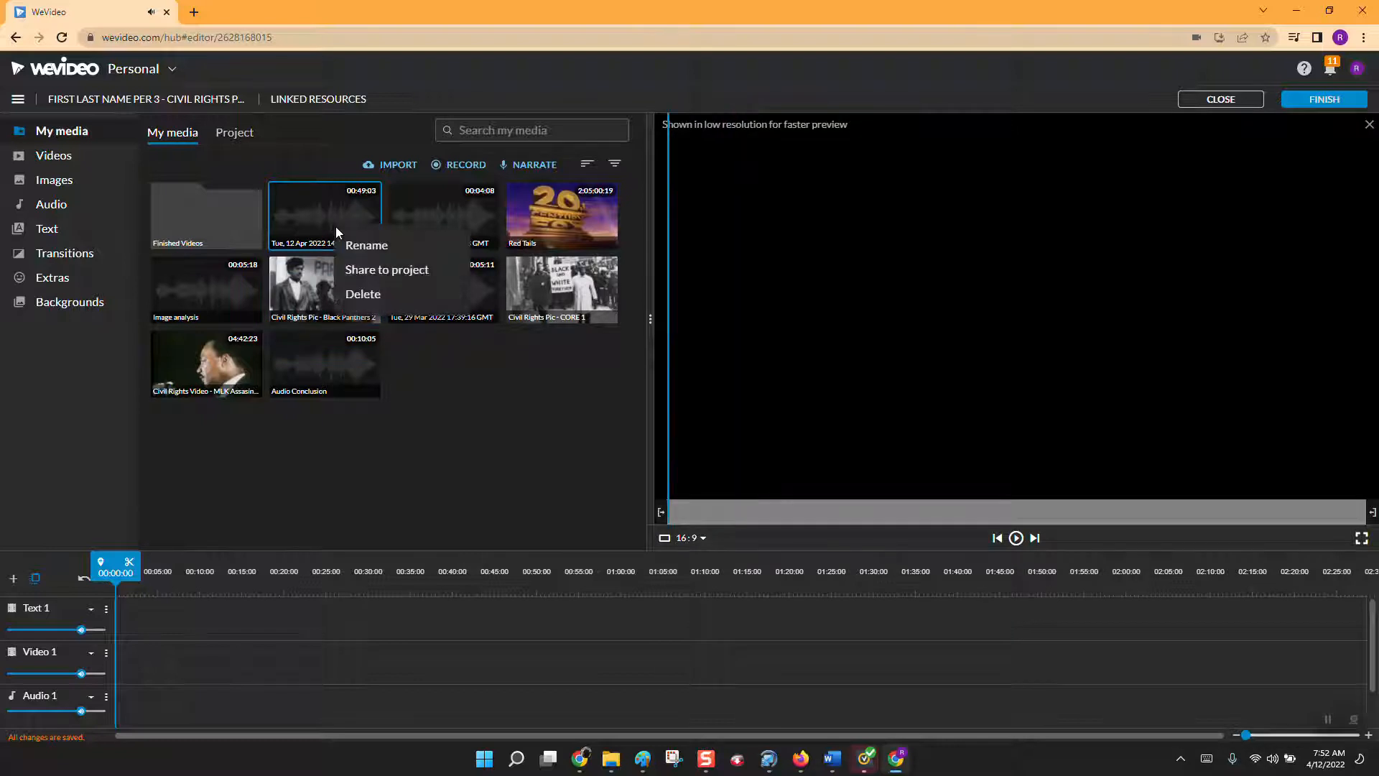
pyautogui.click(355, 244)
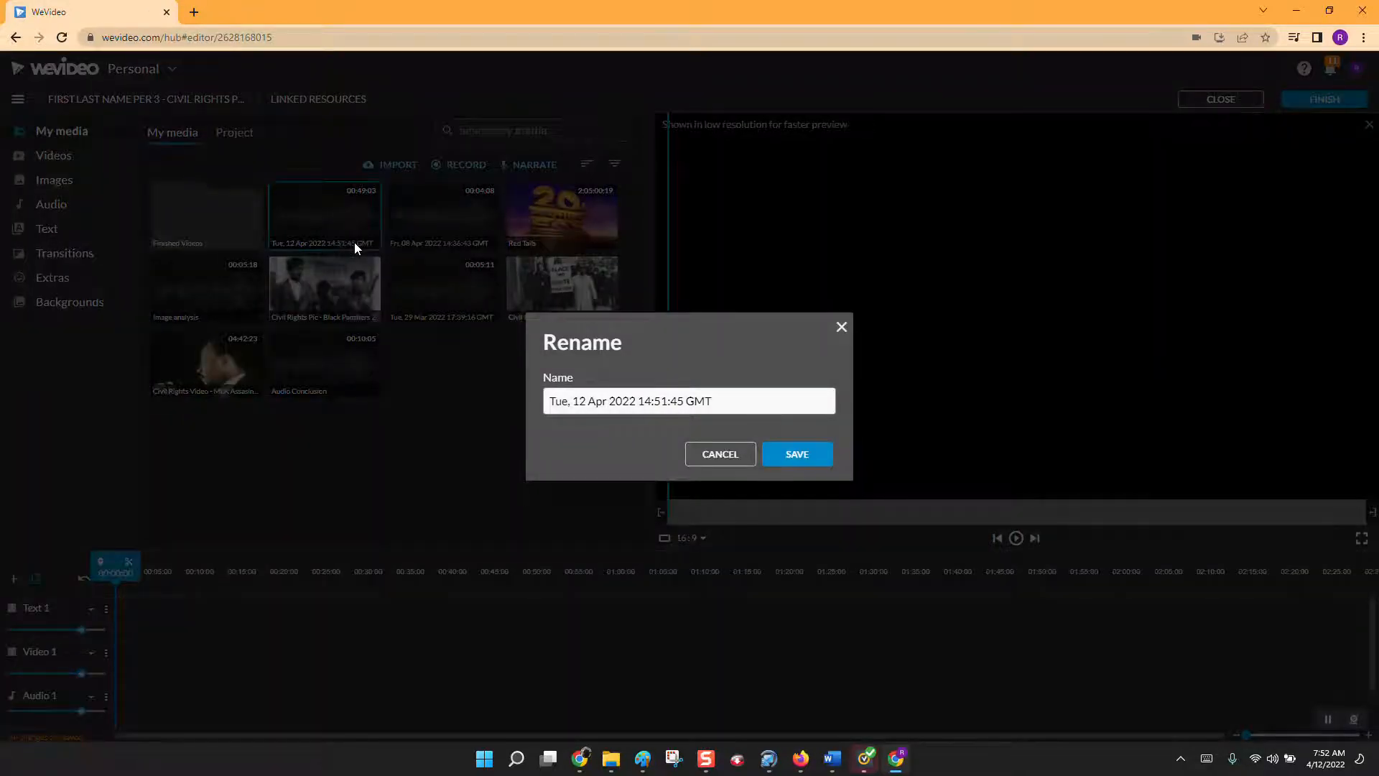
pyautogui.moveTo(725, 394); pyautogui.dragTo(435, 391)
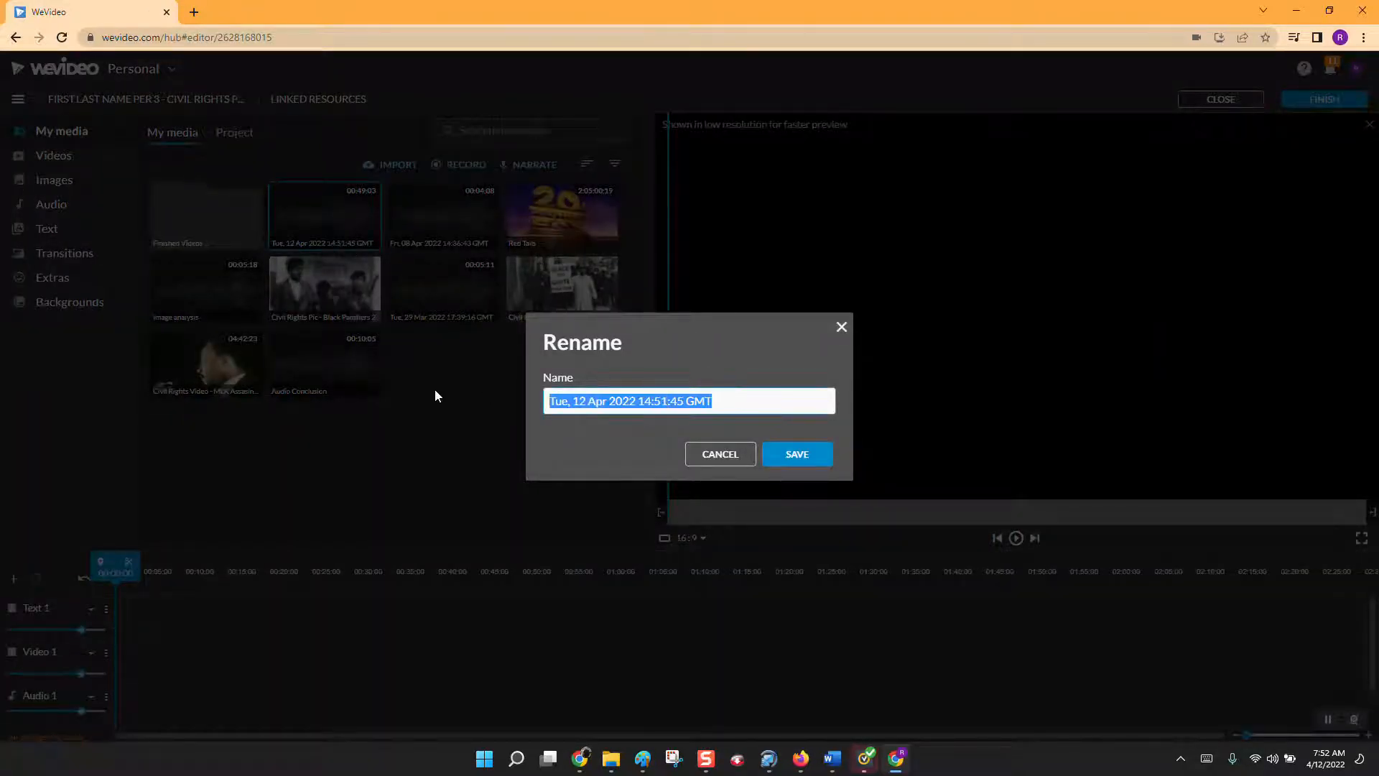
pyautogui.write('Audio Con')
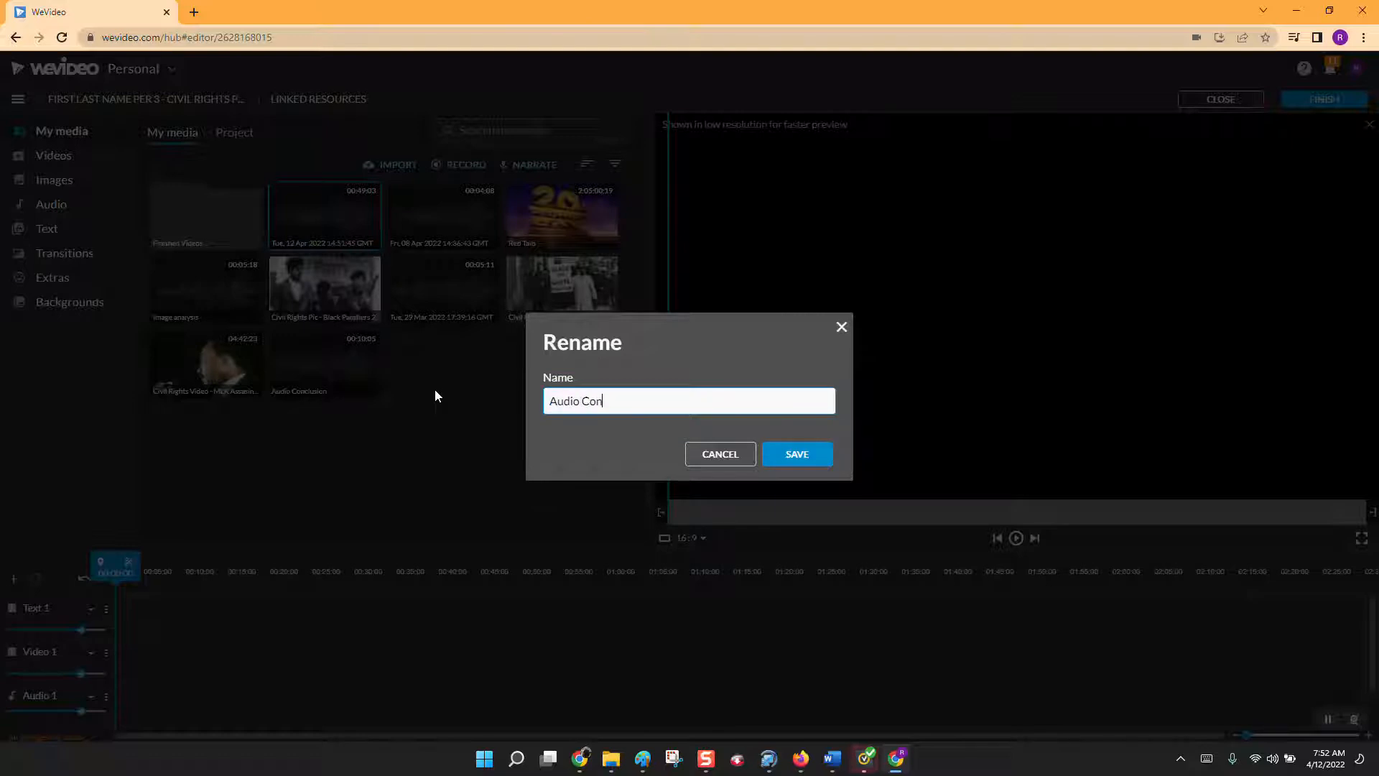
pyautogui.write('clusion')
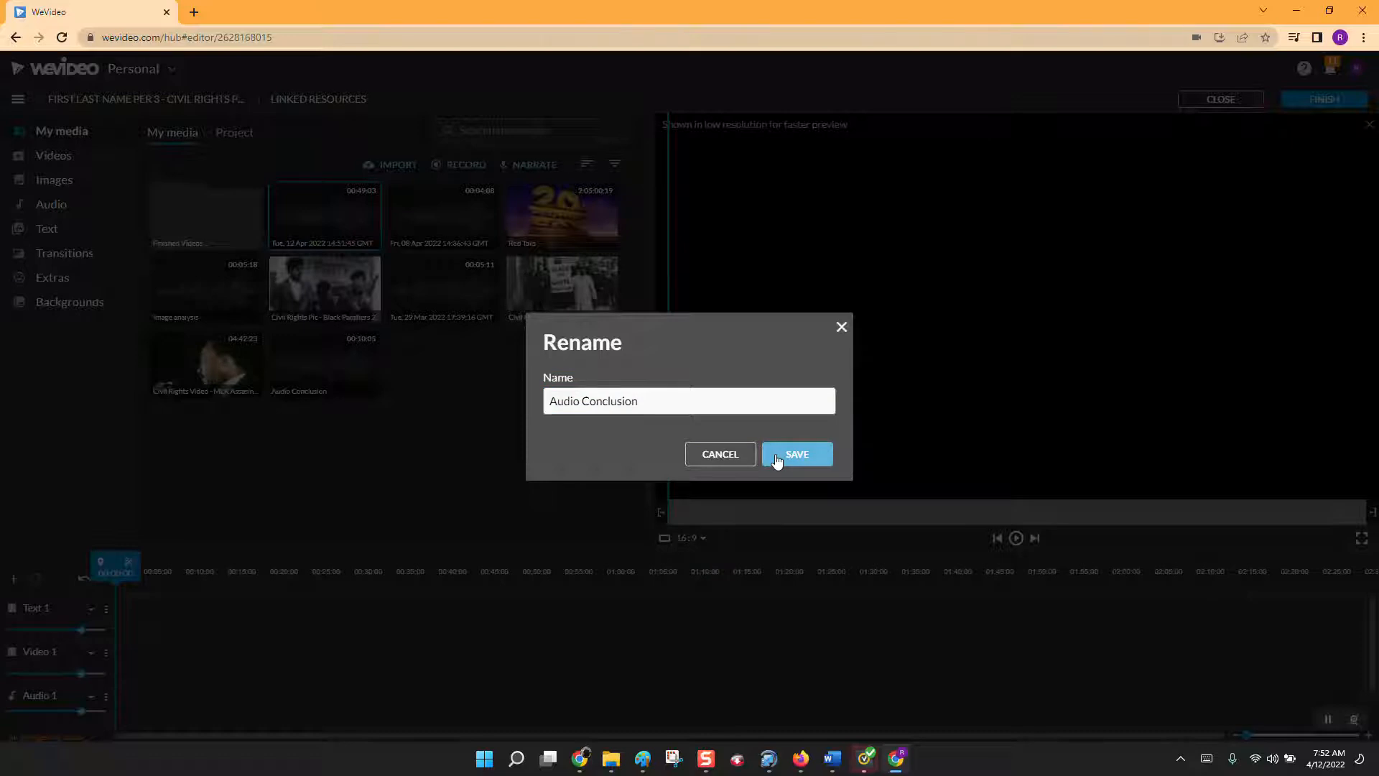
pyautogui.click(777, 461)
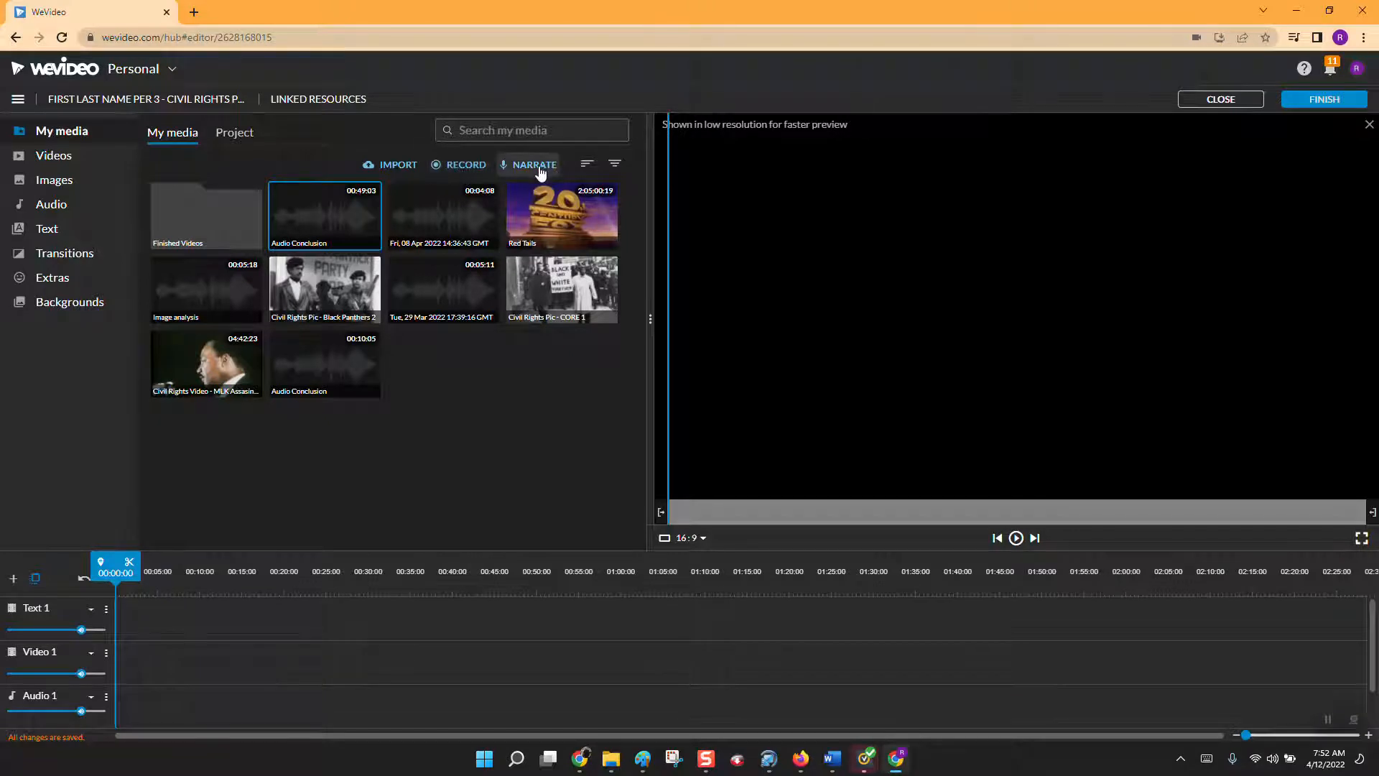
# Record a webcam video about 46 seconds long and save it to the media library.
pyautogui.click(471, 166)
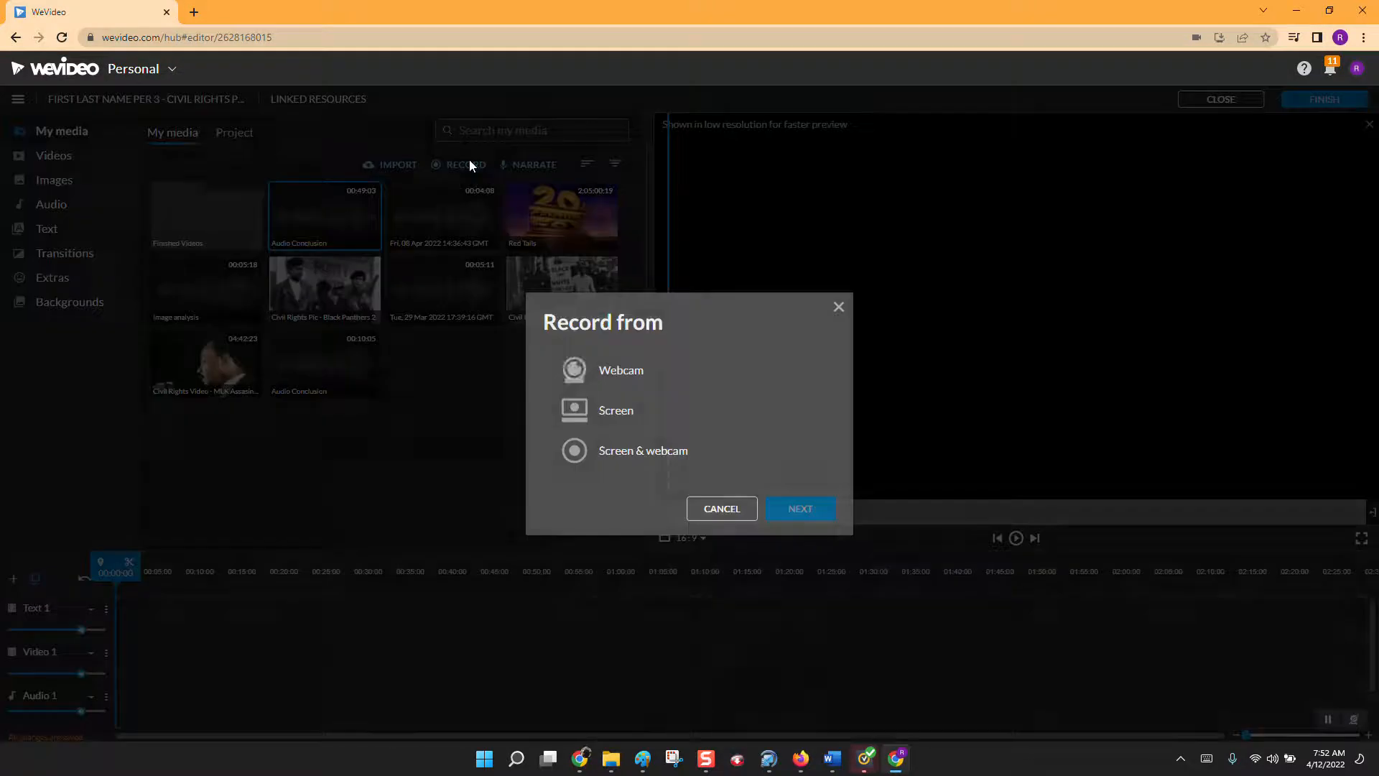
pyautogui.click(628, 385)
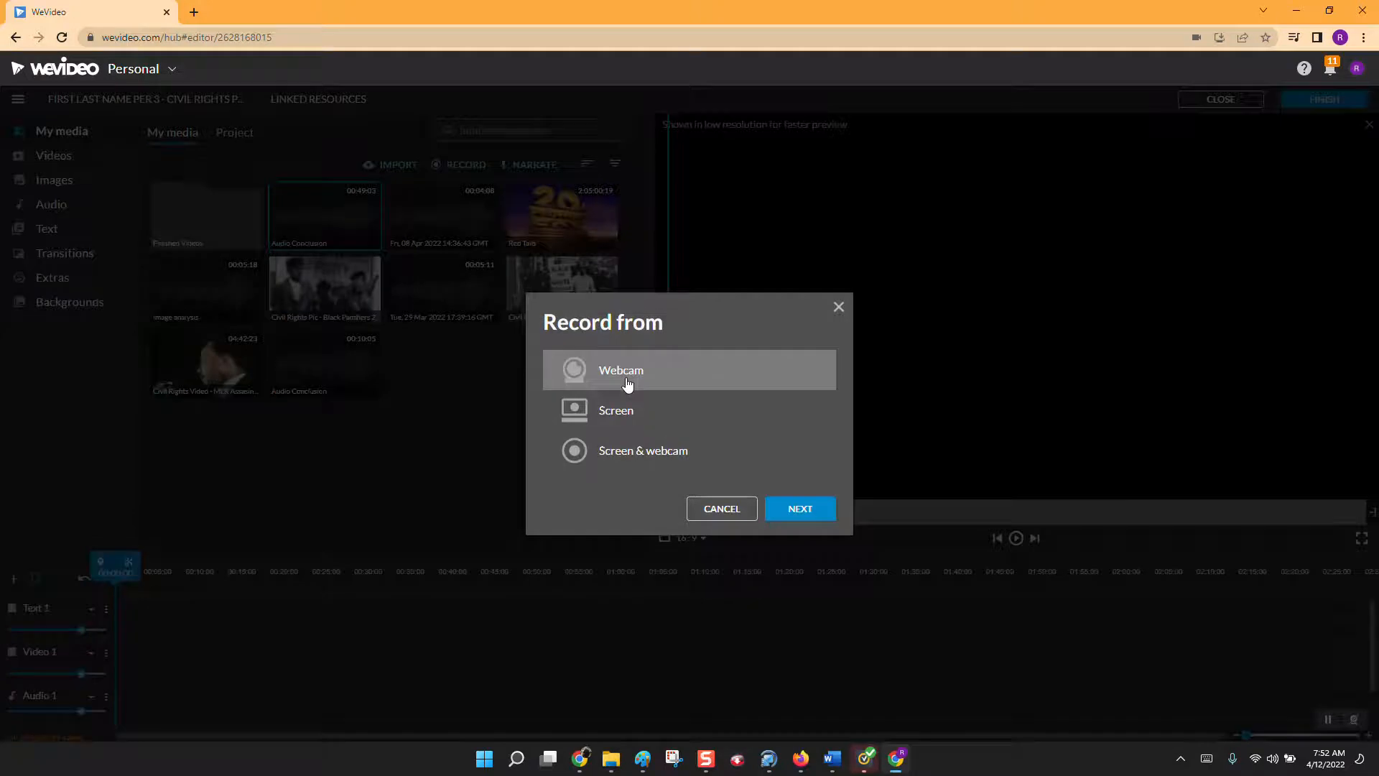
pyautogui.click(806, 511)
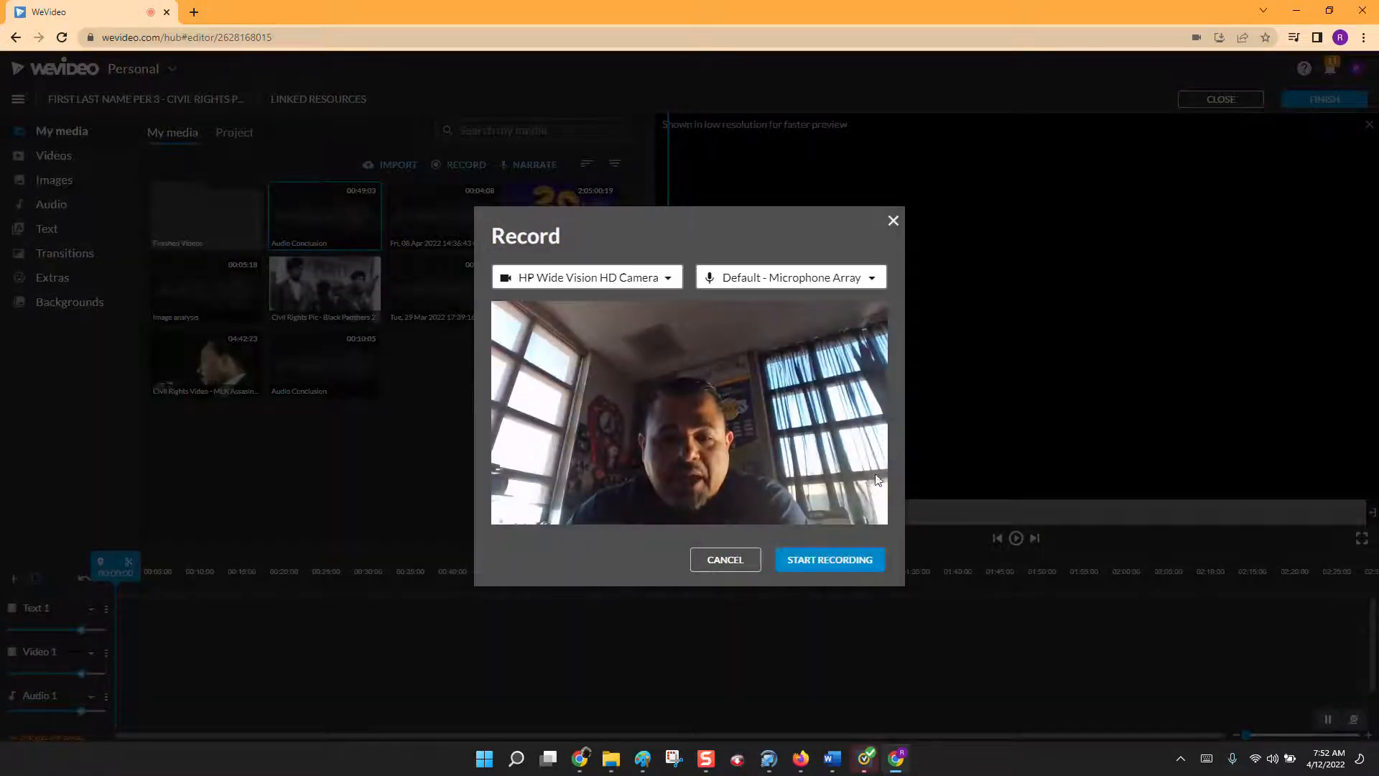
pyautogui.click(848, 567)
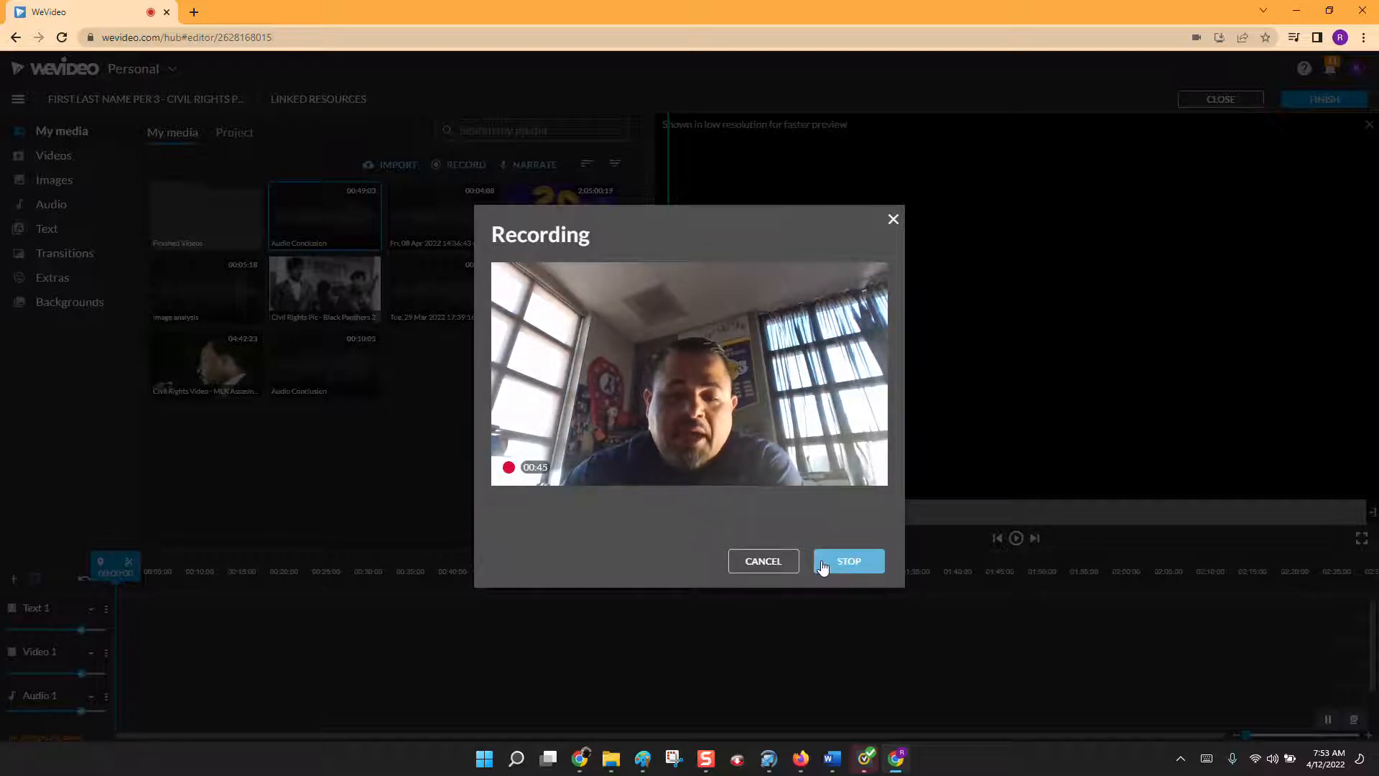
pyautogui.click(830, 567)
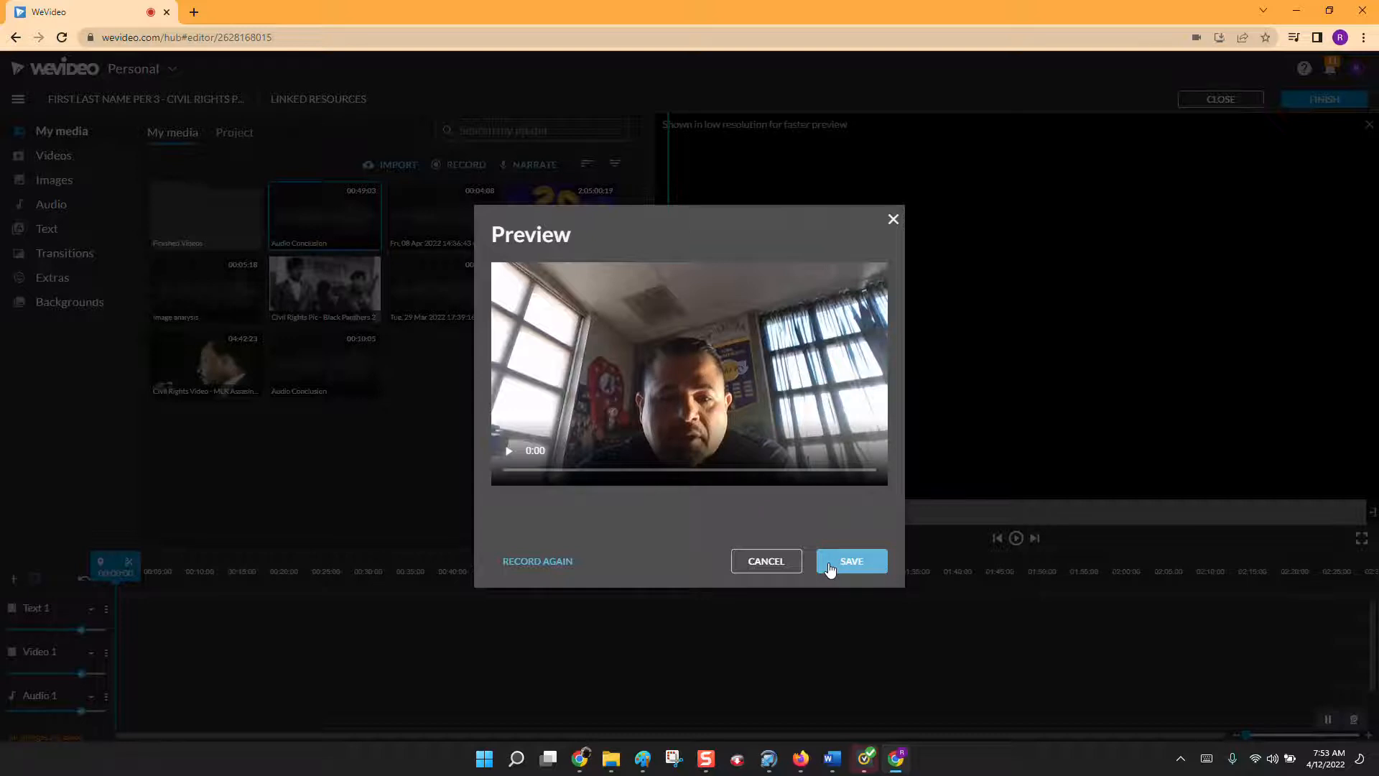
pyautogui.click(831, 562)
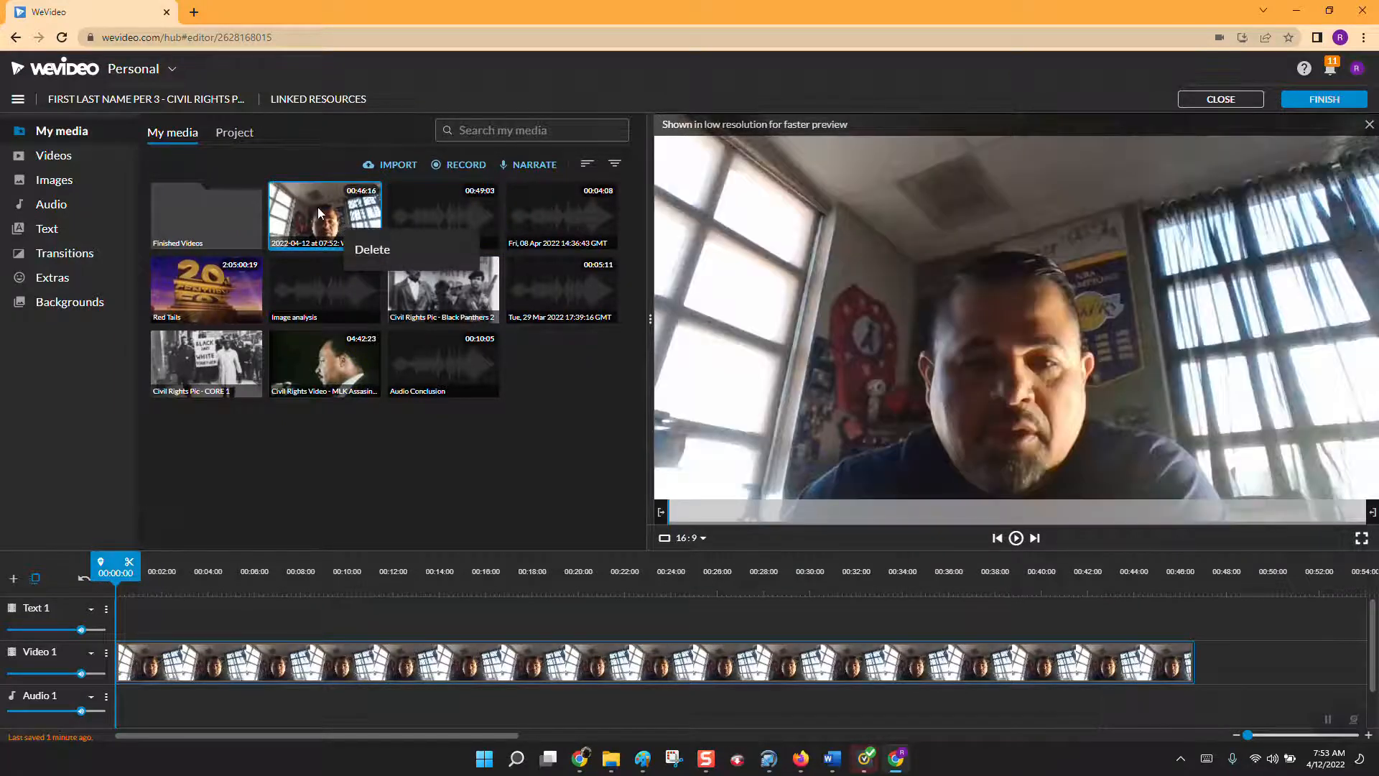
pyautogui.rightClick(320, 212)
pyautogui.rightClick(272, 202)
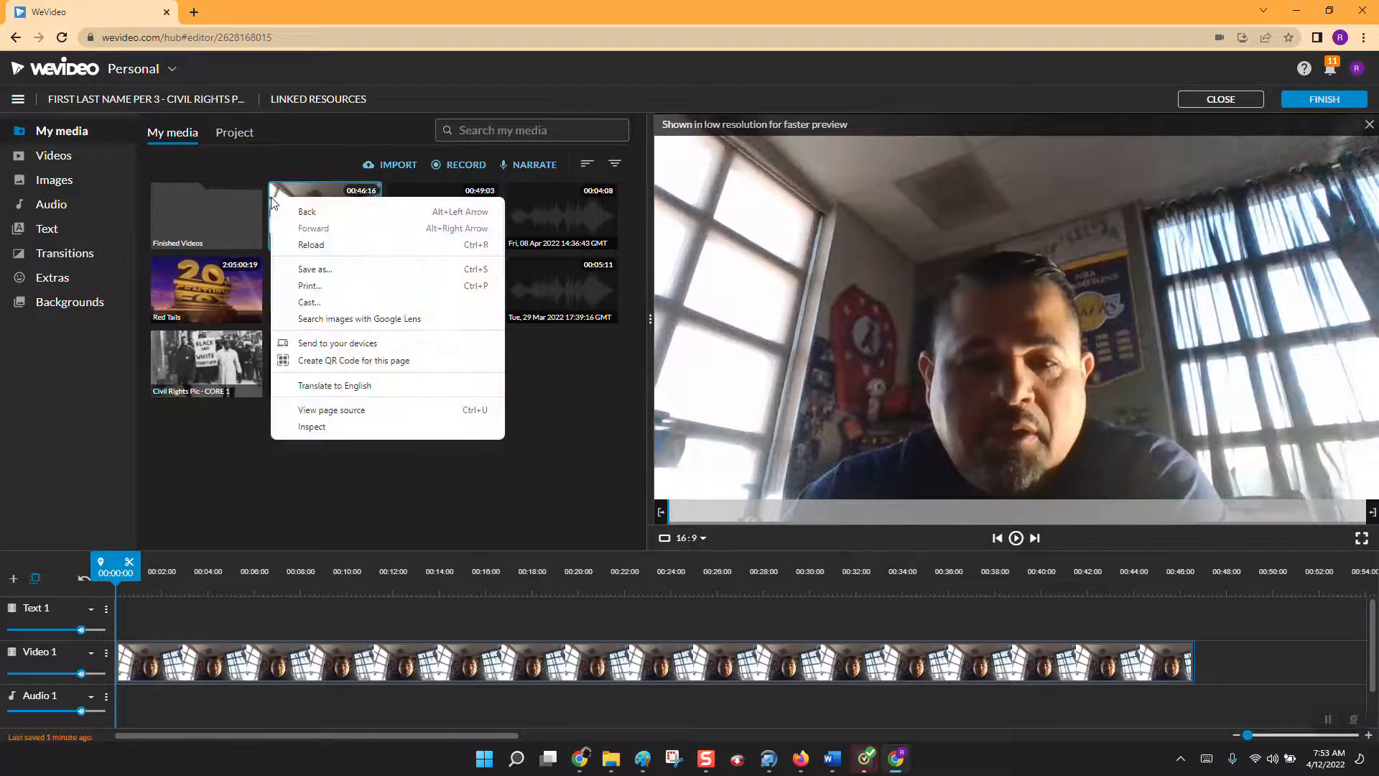
pyautogui.click(317, 184)
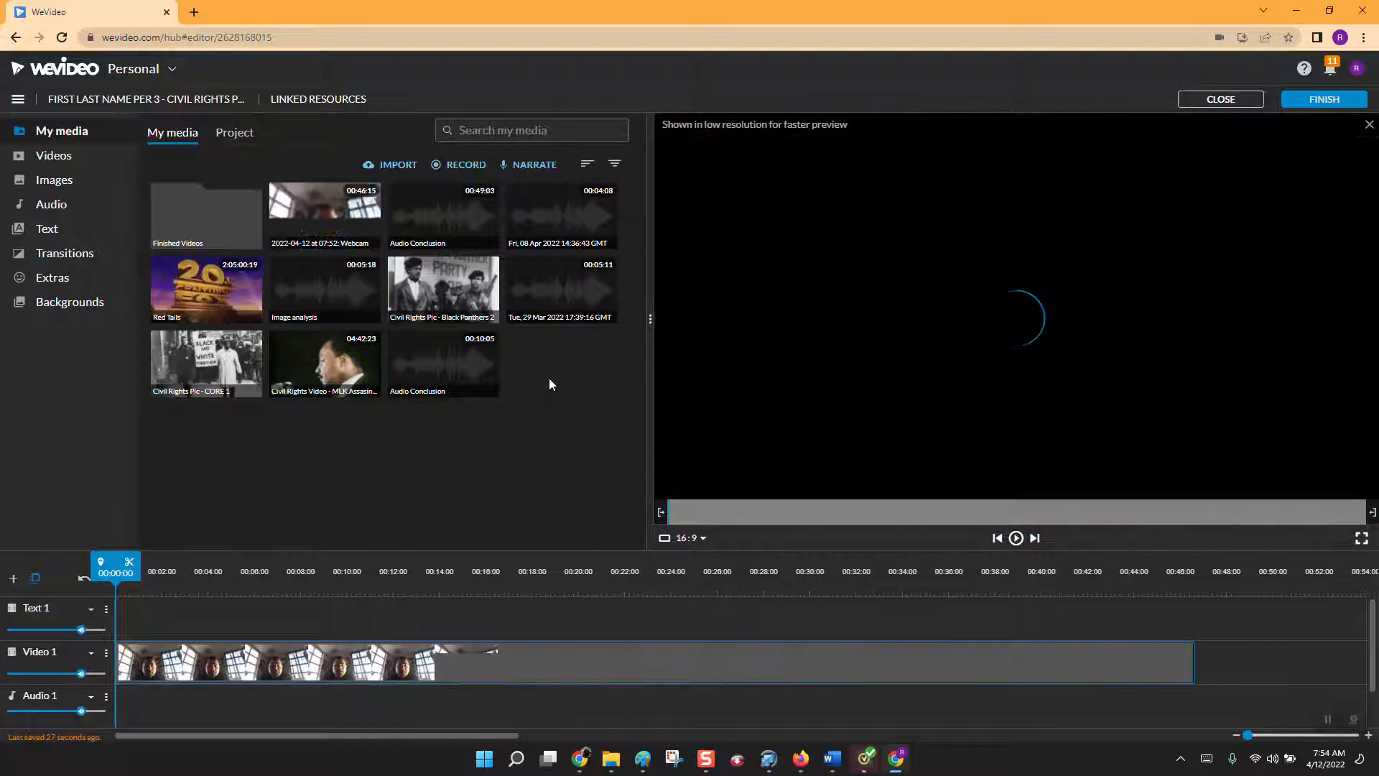
pyautogui.rightClick(329, 220)
pyautogui.click(348, 234)
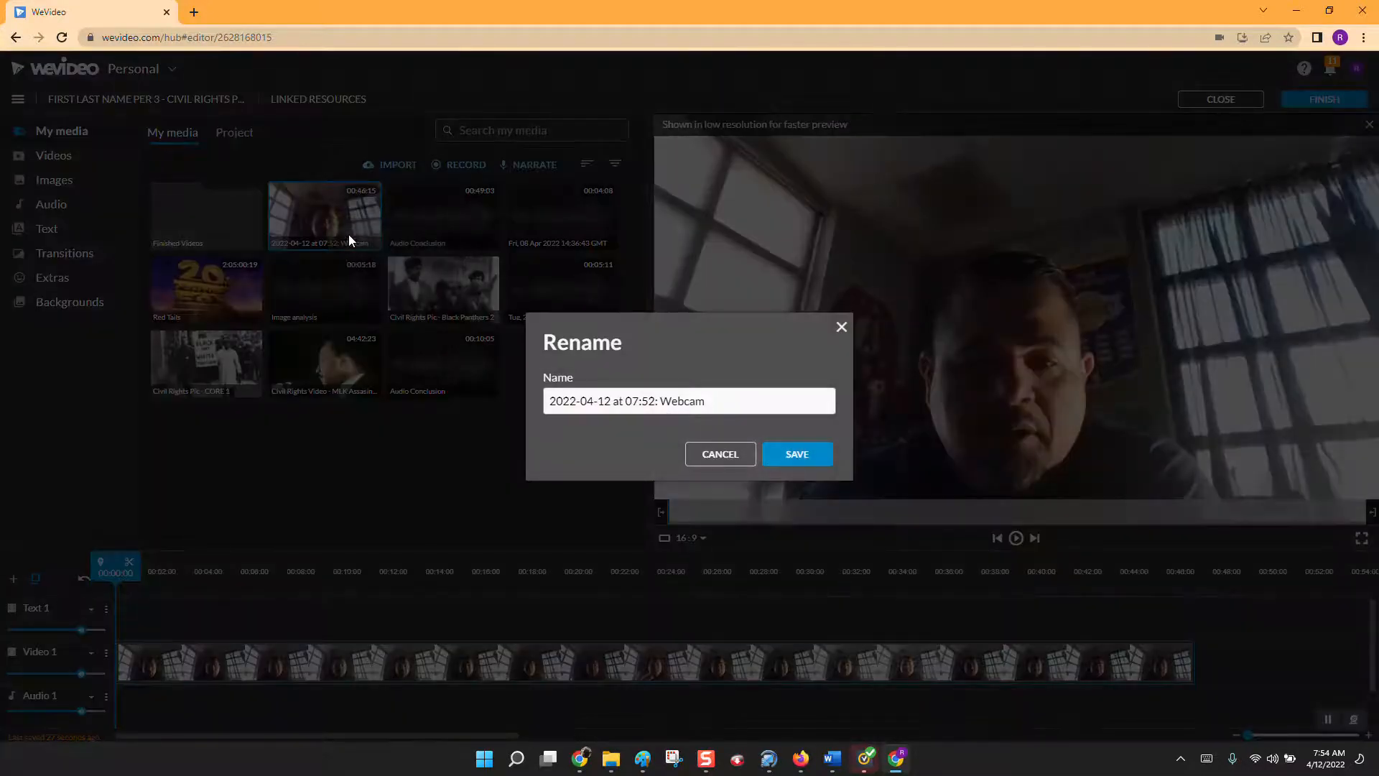
pyautogui.rightClick(463, 392)
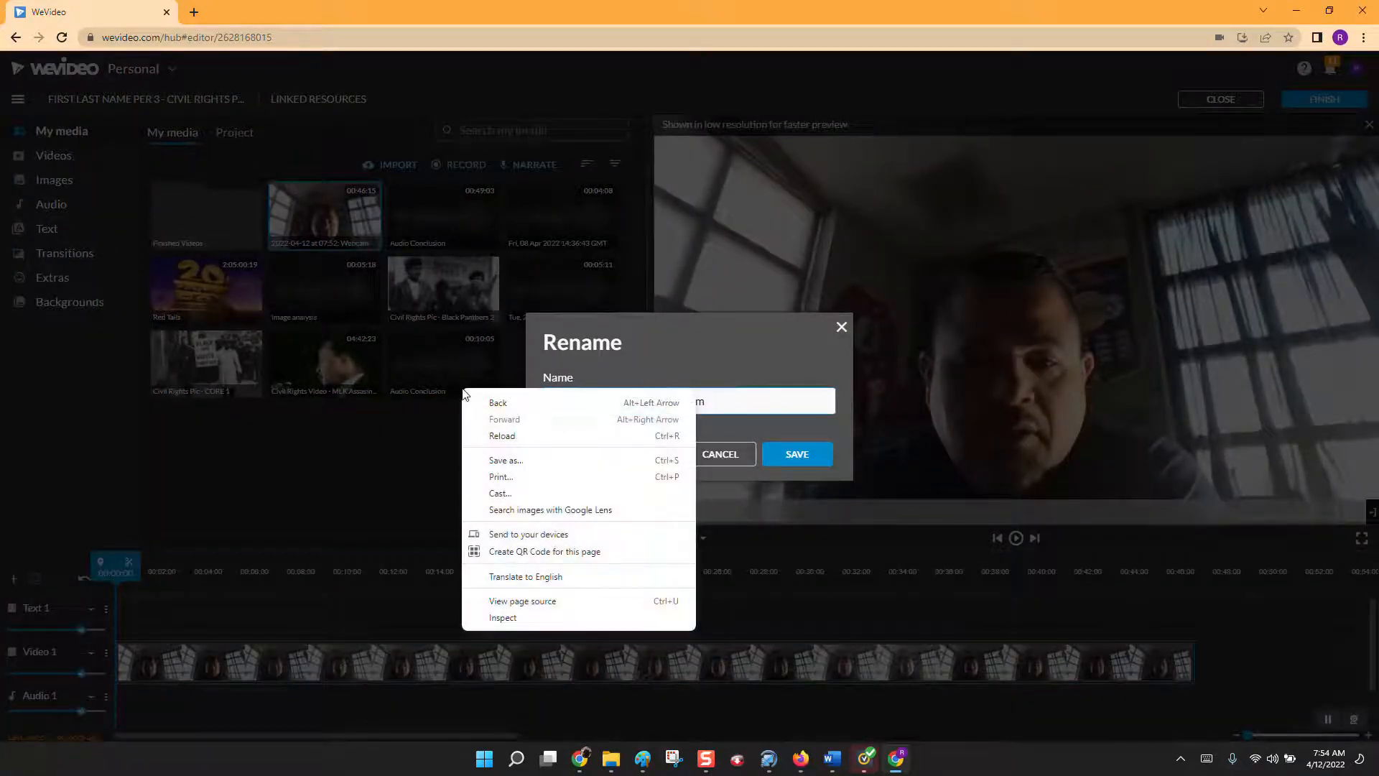
pyautogui.click(770, 408)
pyautogui.moveTo(770, 408); pyautogui.dragTo(510, 406)
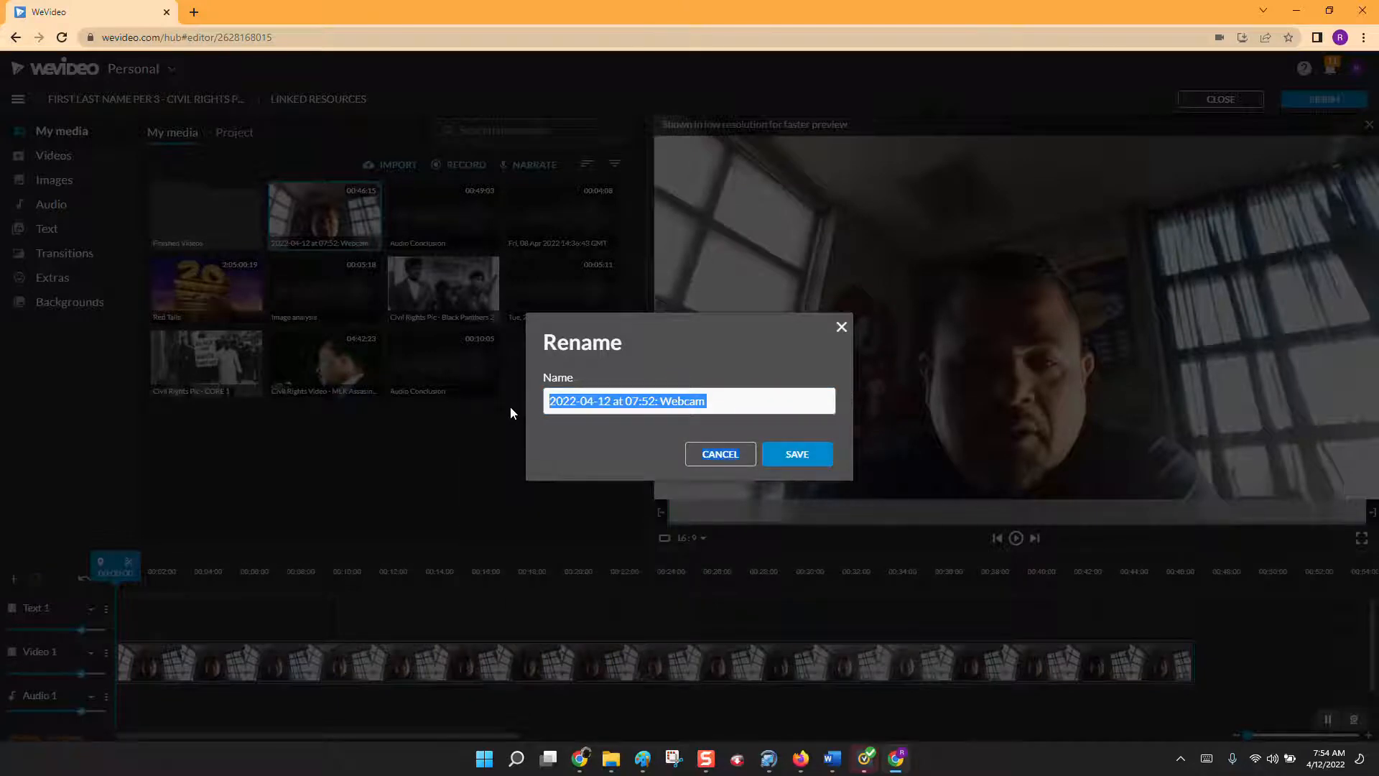
pyautogui.click(726, 399)
pyautogui.moveTo(726, 400); pyautogui.dragTo(531, 397)
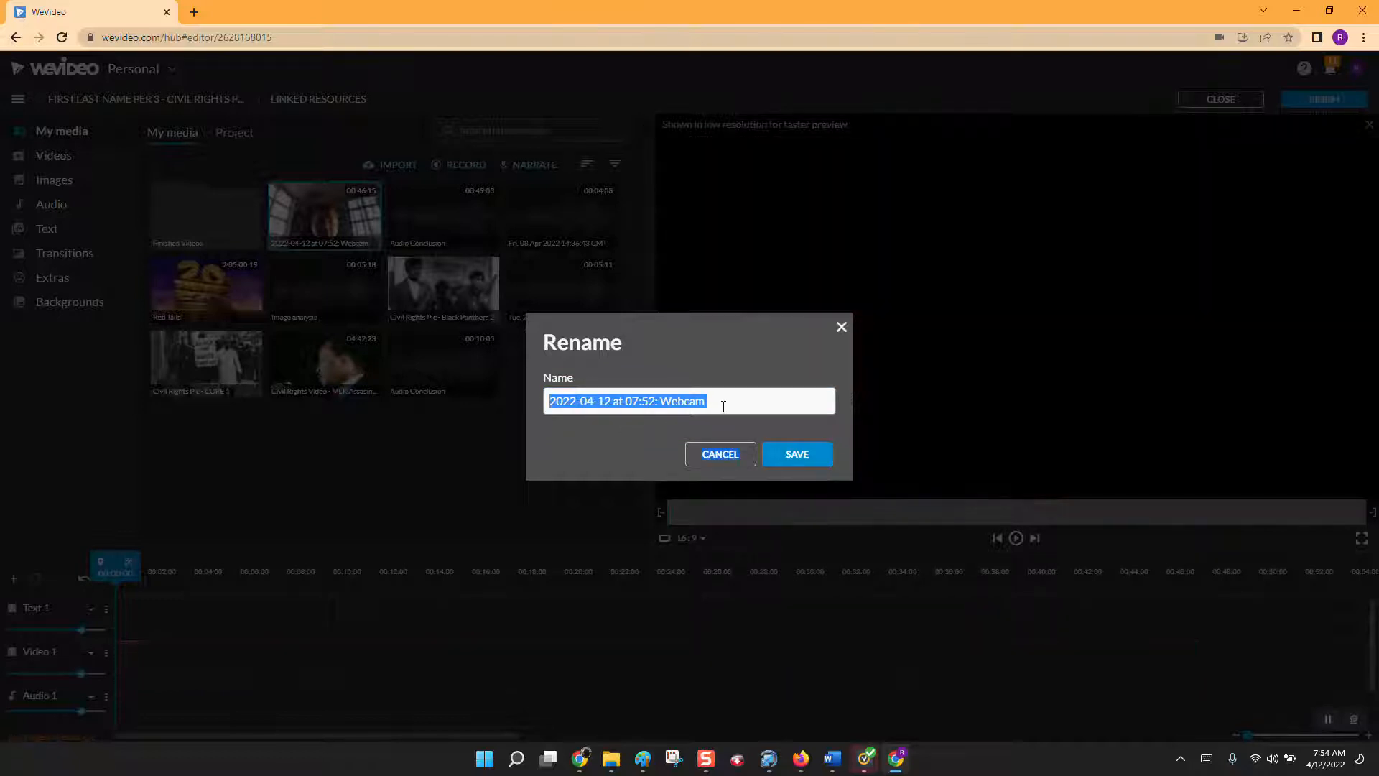
pyautogui.click(729, 458)
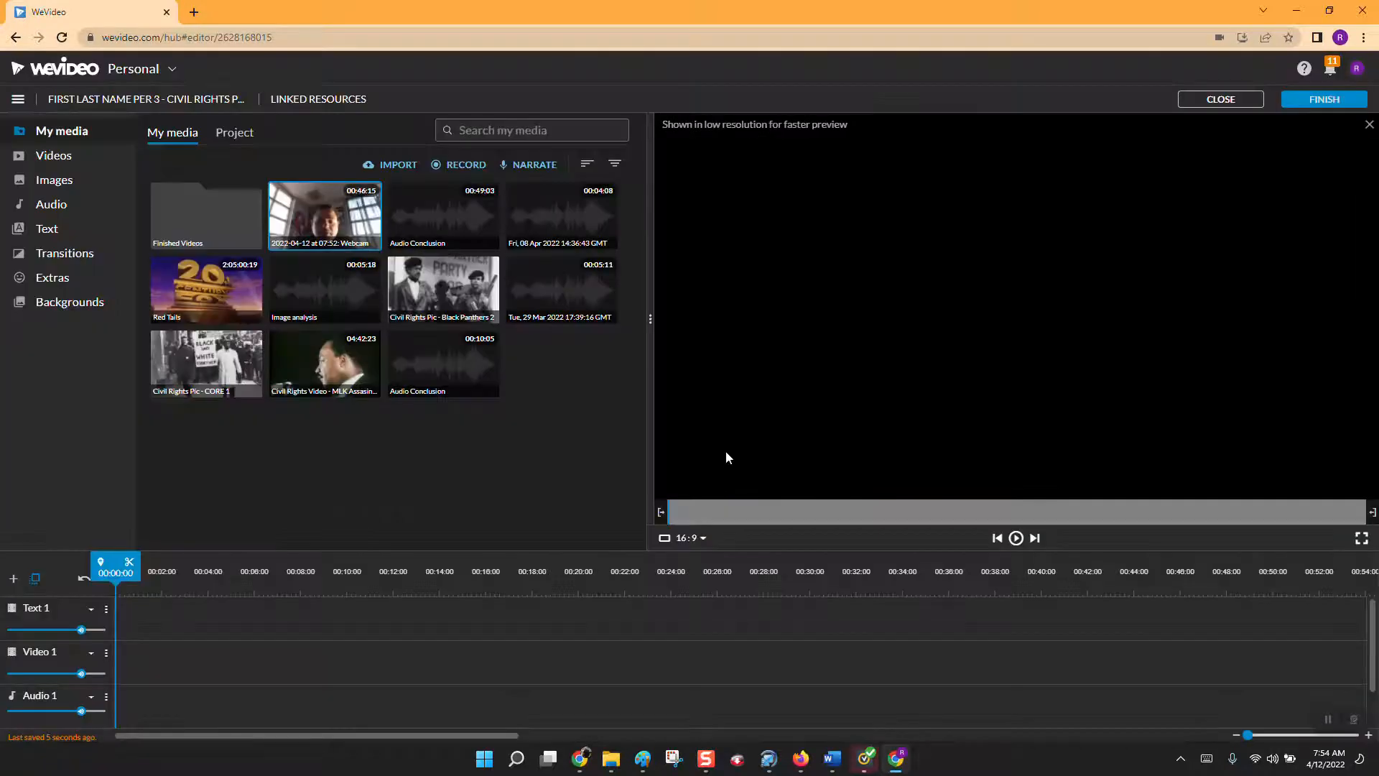
# Rename the new webcam recording in the media library as "Video Introductioni".
pyautogui.rightClick(339, 214)
pyautogui.click(375, 231)
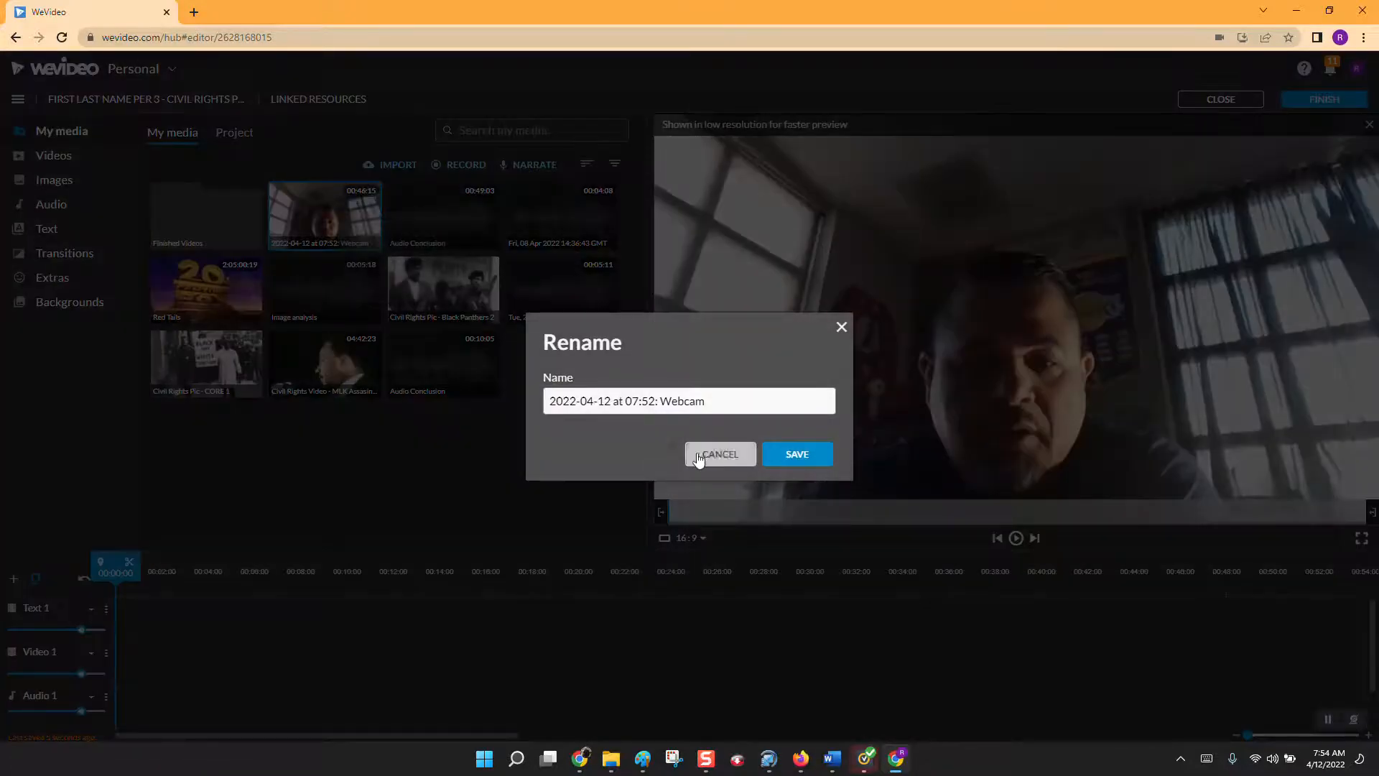
pyautogui.tripleClick(739, 400)
pyautogui.write('v')
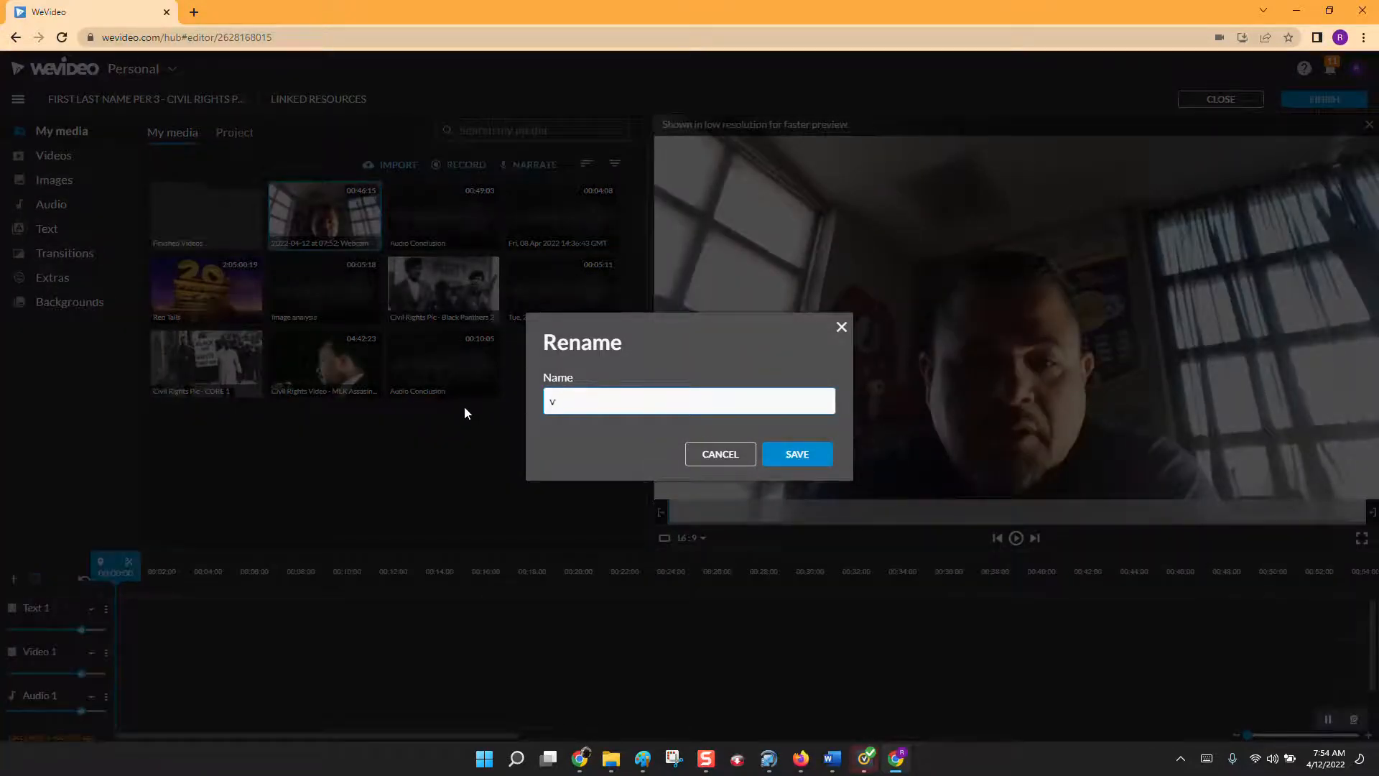
pyautogui.press('BackSpace')
pyautogui.write('Video Introductioni')
pyautogui.click(794, 454)
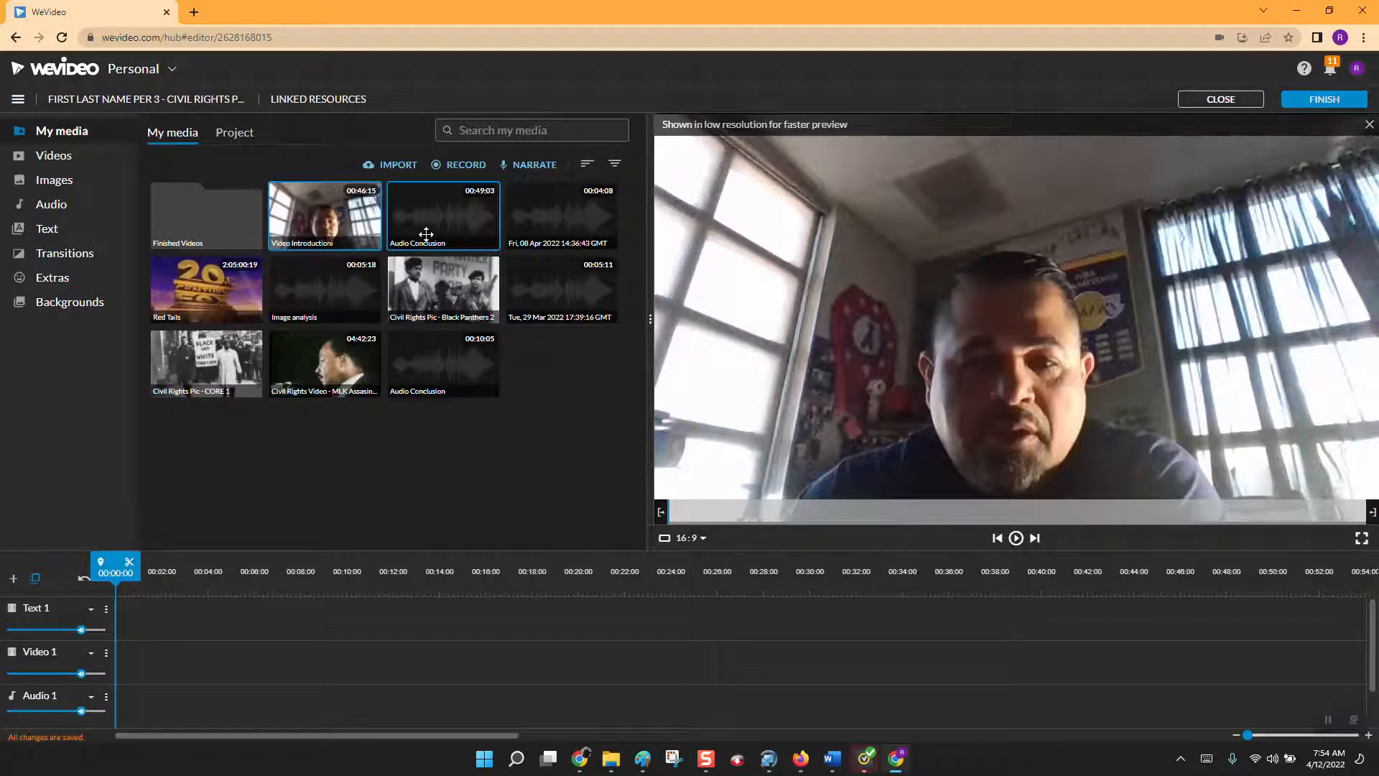
# Import the picture "Civil Rights Pic - School for Colored School 4" from the (#9) Civil Rights folder into the media library.
pyautogui.click(393, 167)
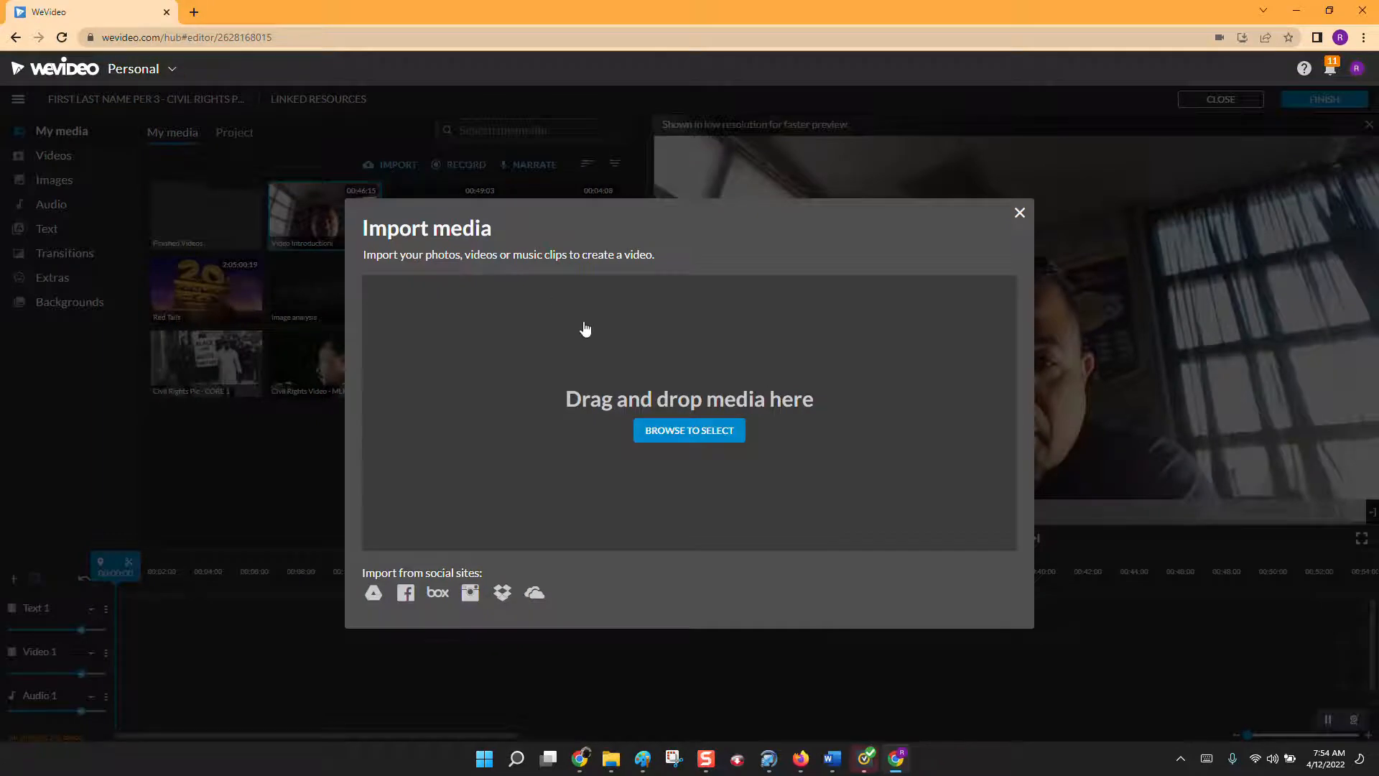
pyautogui.click(687, 436)
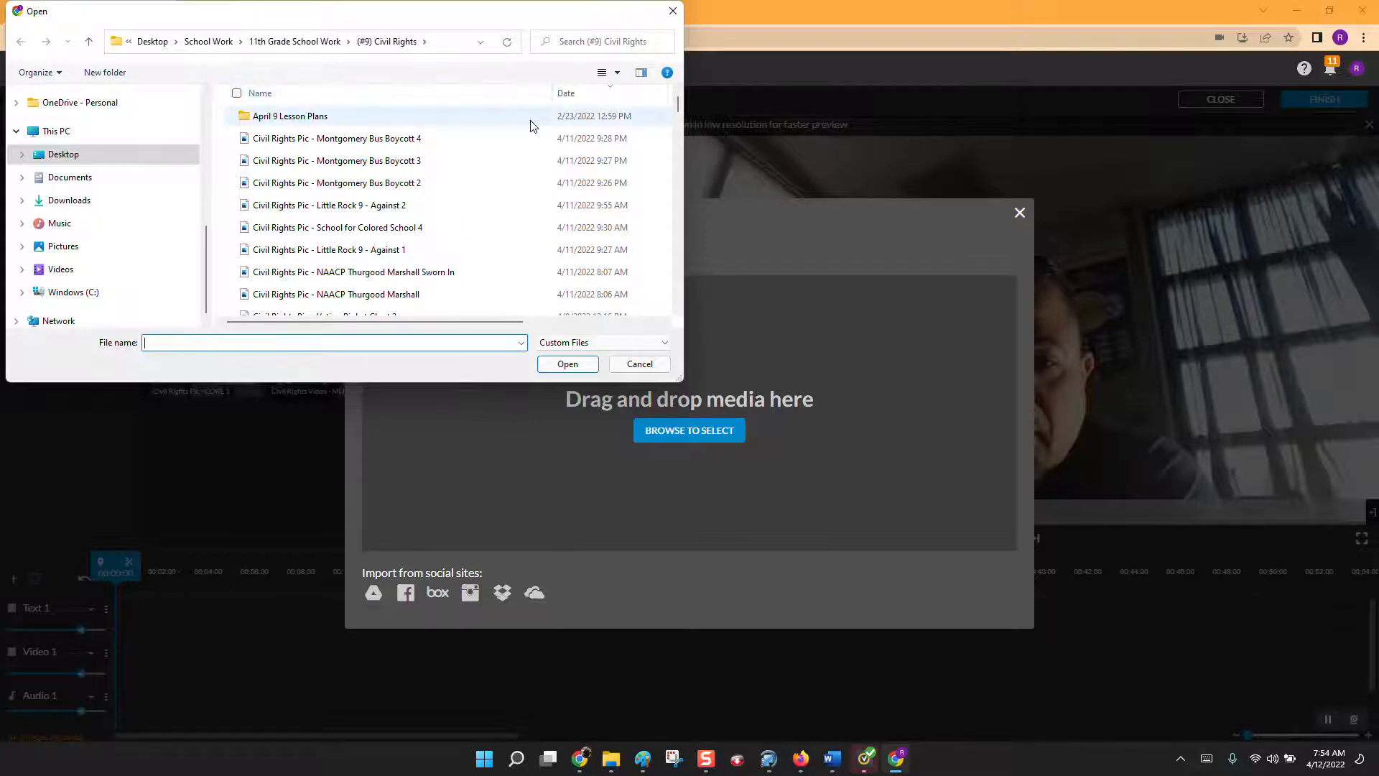
pyautogui.click(407, 149)
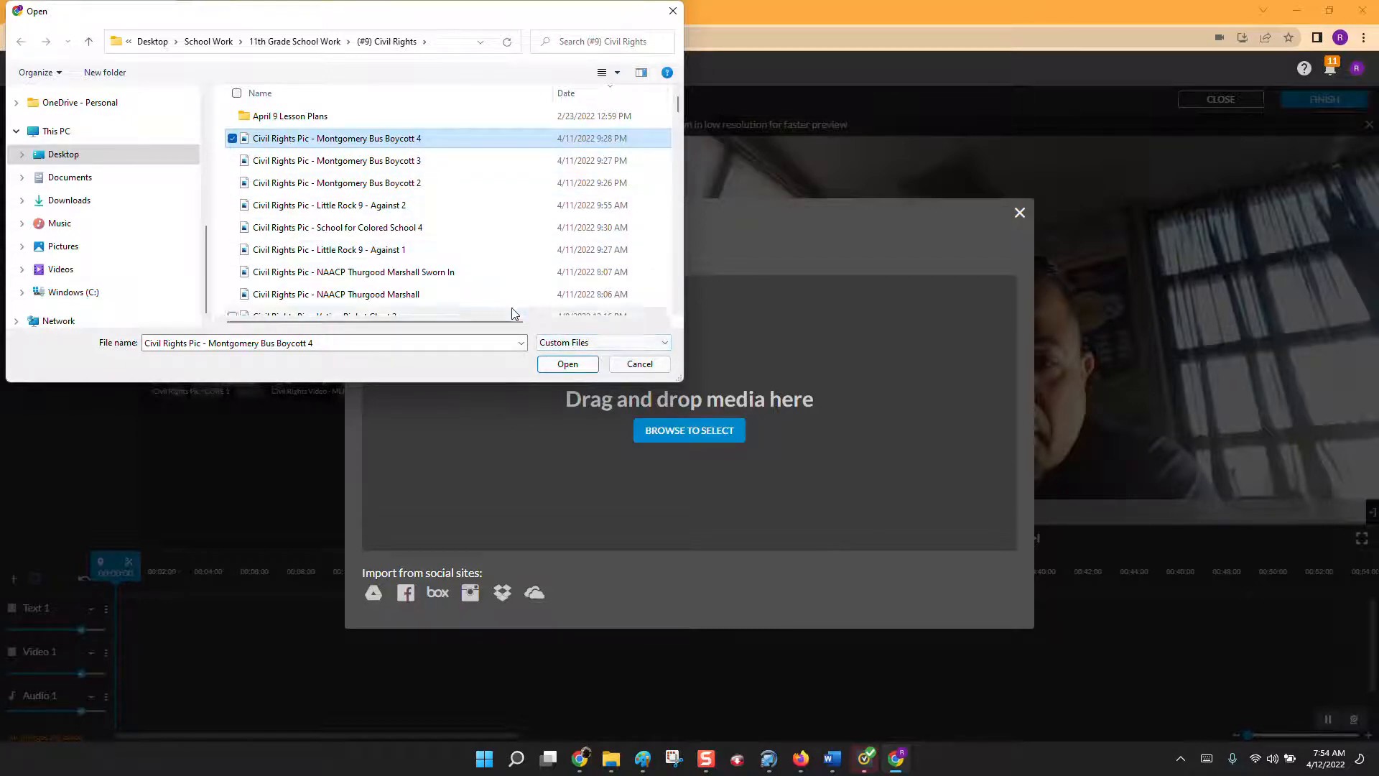
pyautogui.click(367, 228)
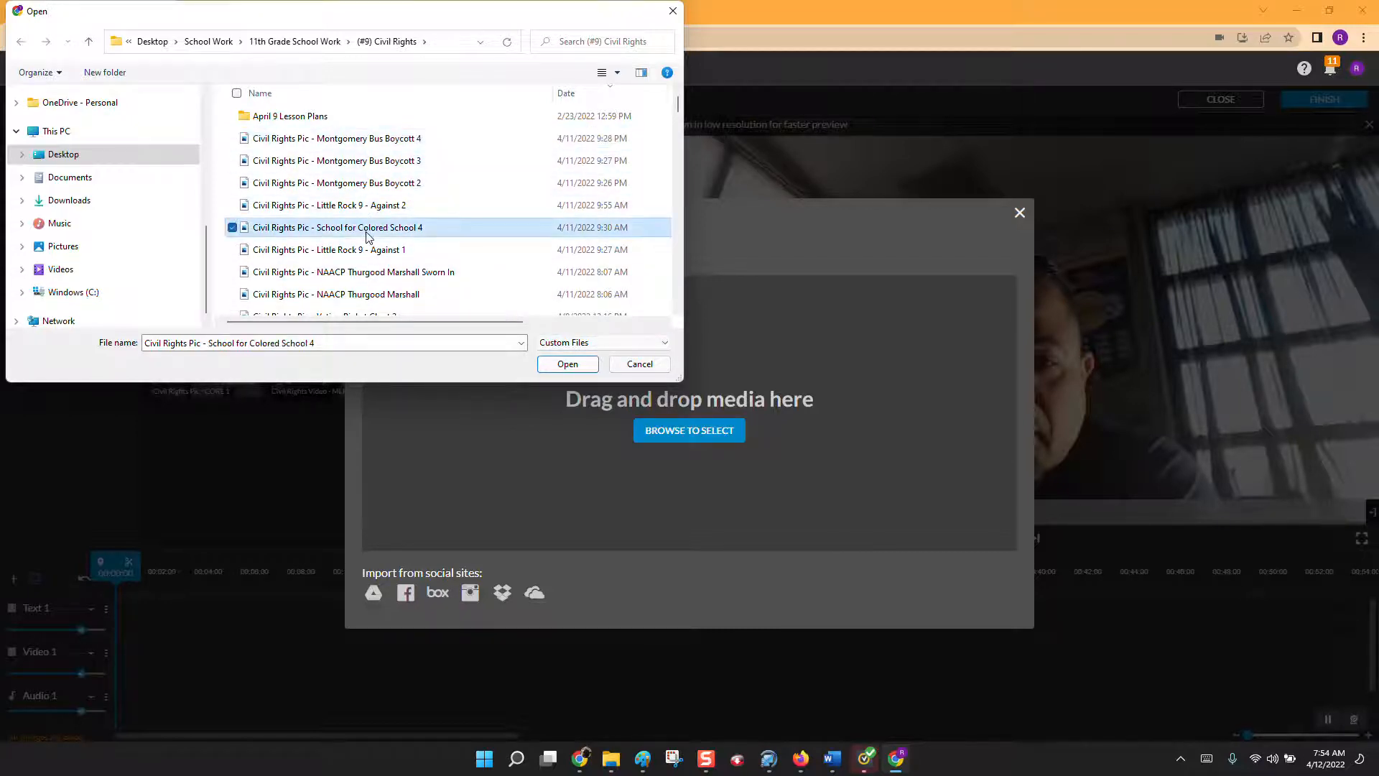
pyautogui.click(567, 366)
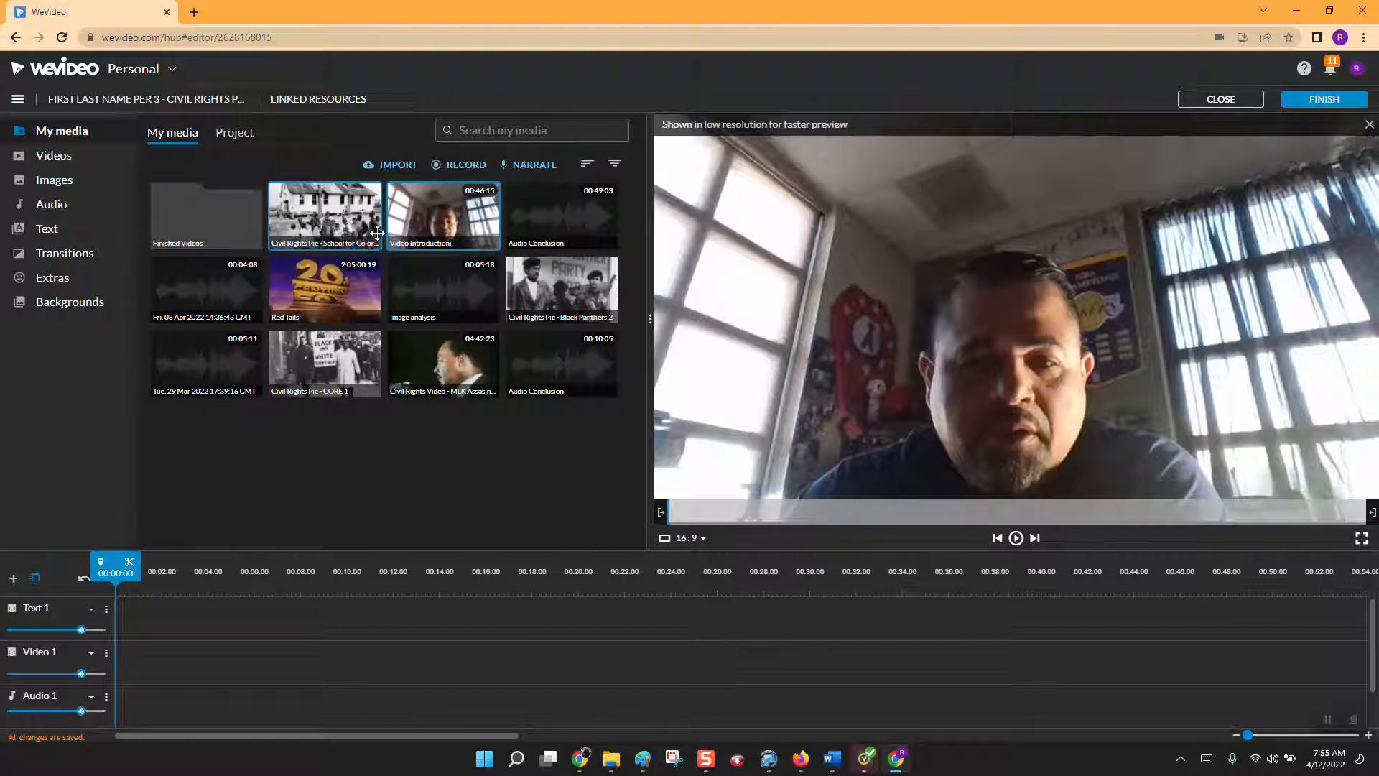
# Import the picture "Civil Rights Pic - NAACP Thurgood Marshall Sworn In" into the media library.
pyautogui.click(392, 165)
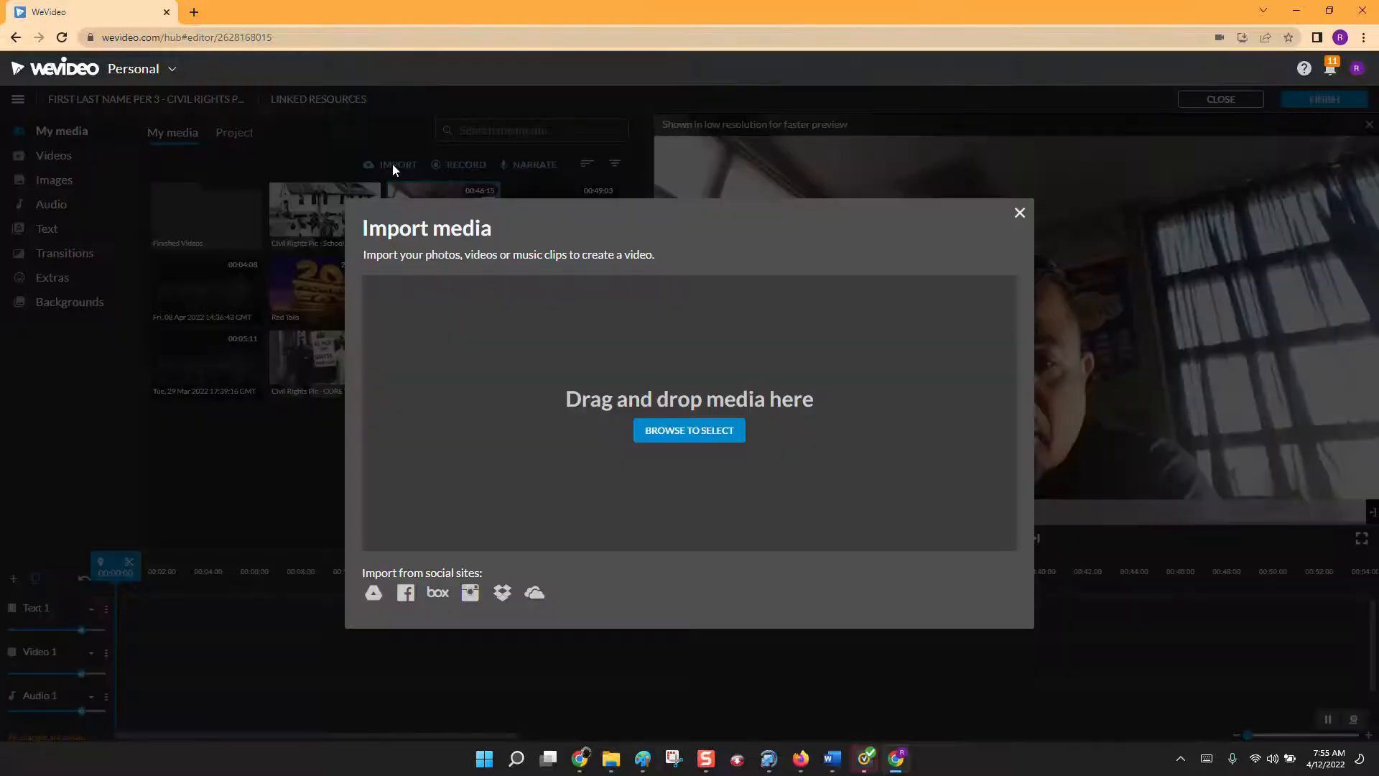
pyautogui.click(687, 428)
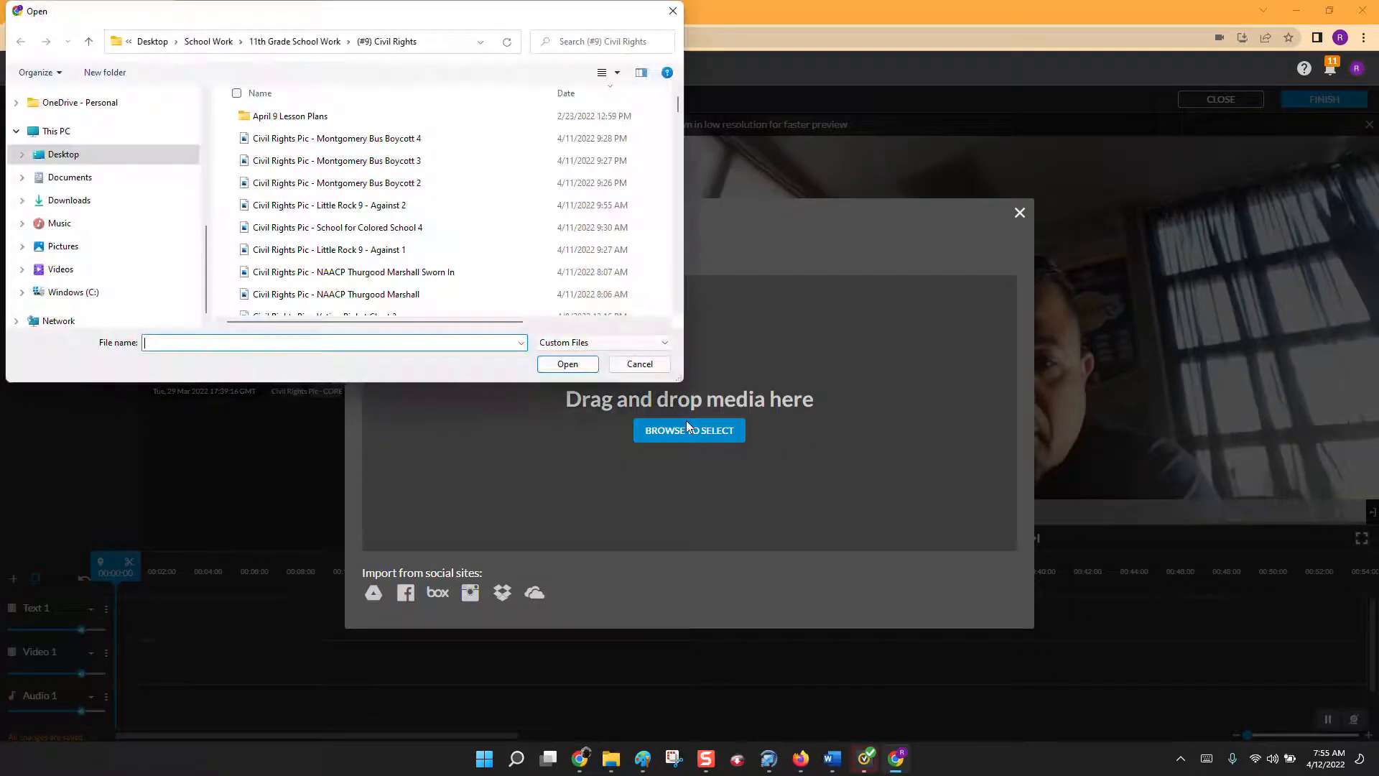
pyautogui.click(400, 275)
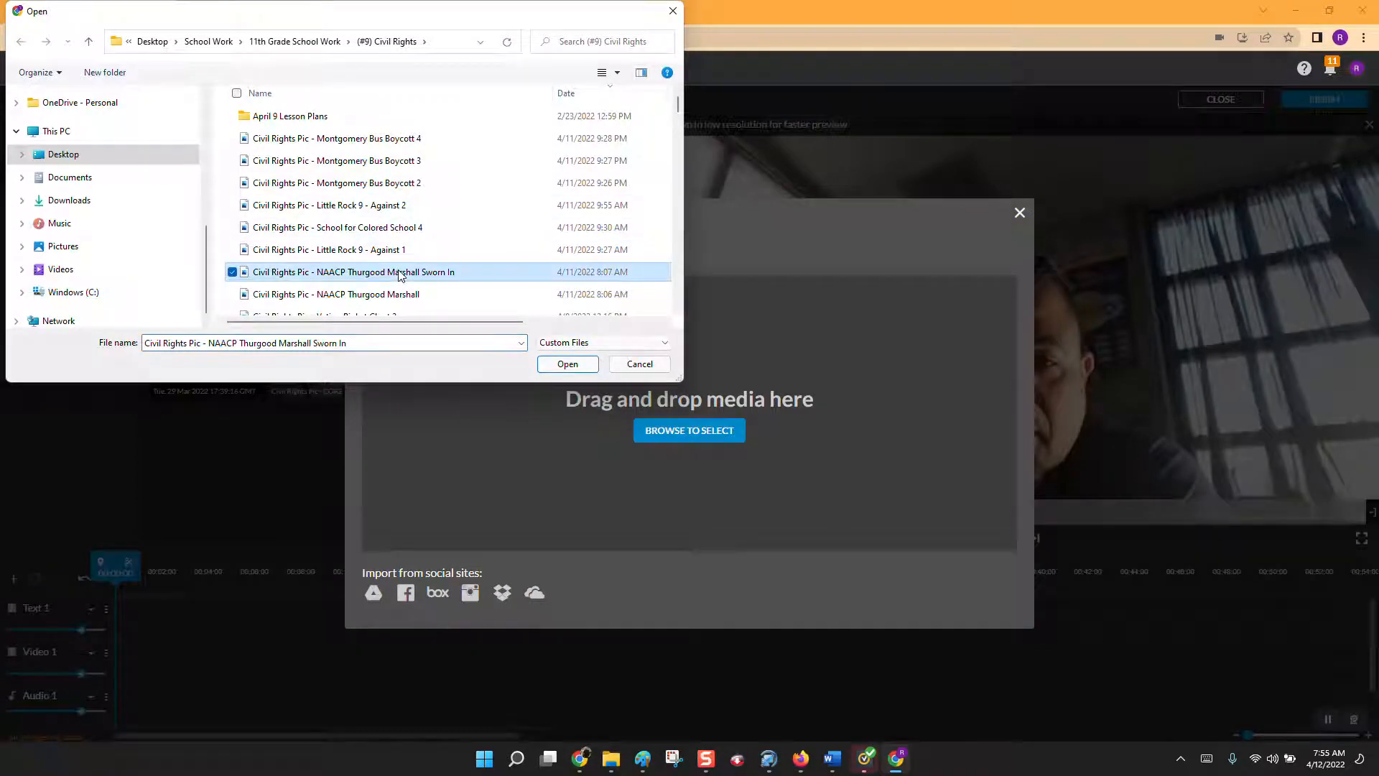
pyautogui.click(583, 372)
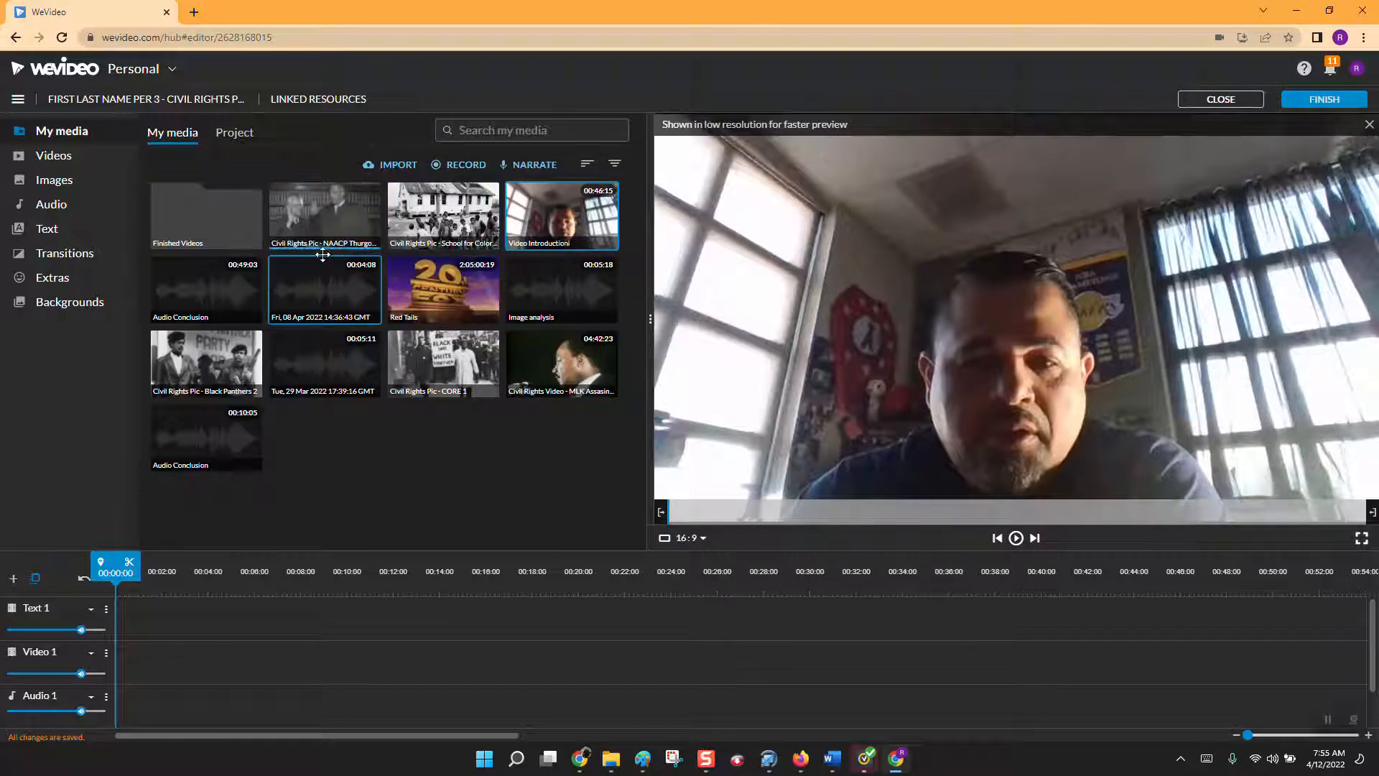
# Import the video "Civil Rights Video - Watts Riots 1965 3 Min" from the civil rights folder into the media library.
pyautogui.click(402, 164)
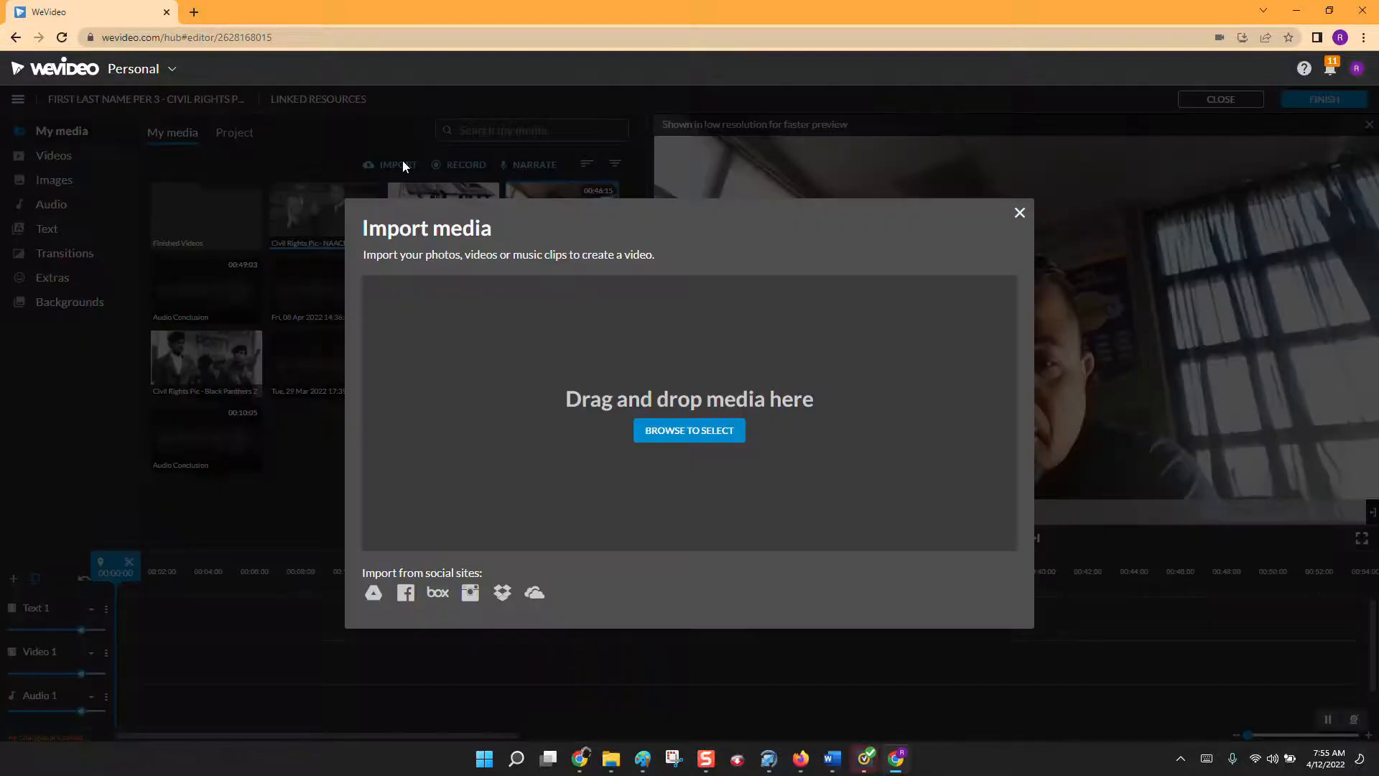
pyautogui.click(689, 431)
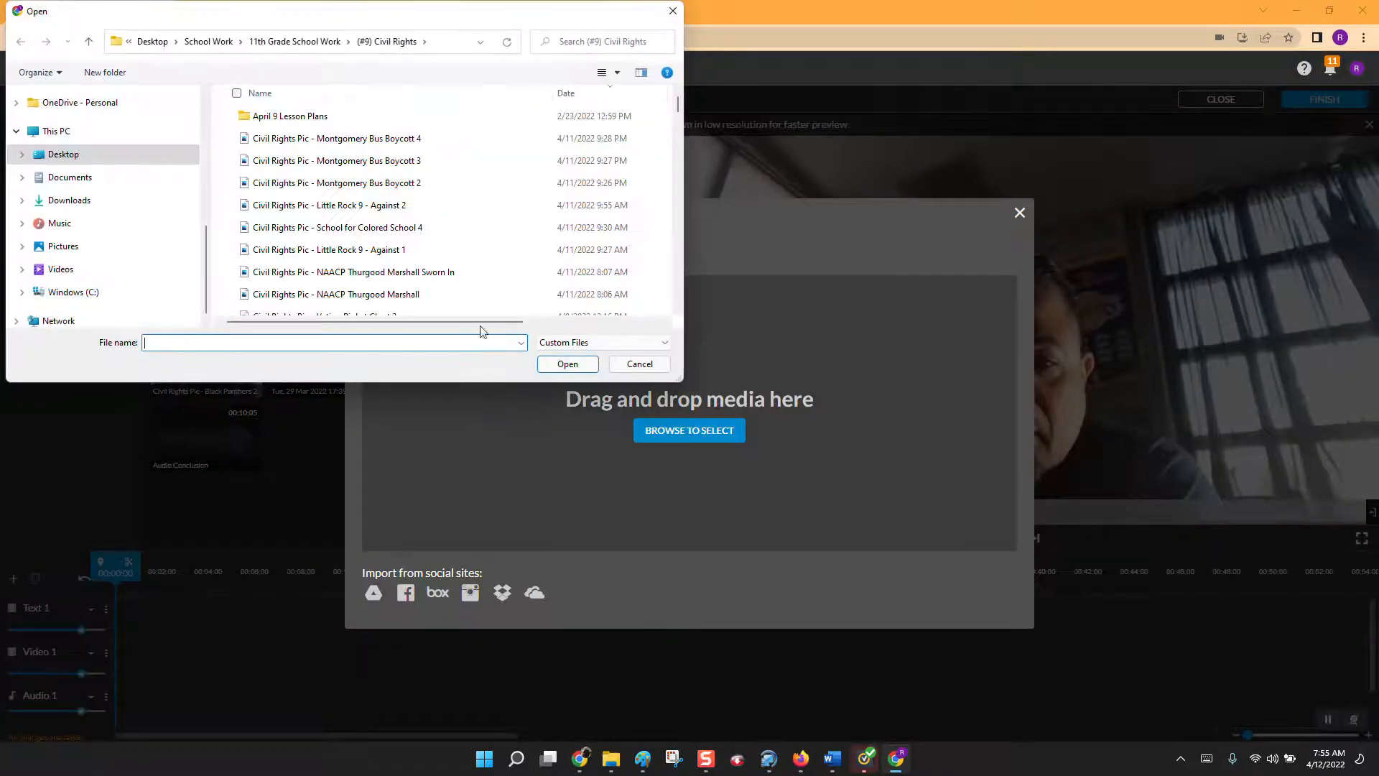
pyautogui.scroll(-8, 512, 257)
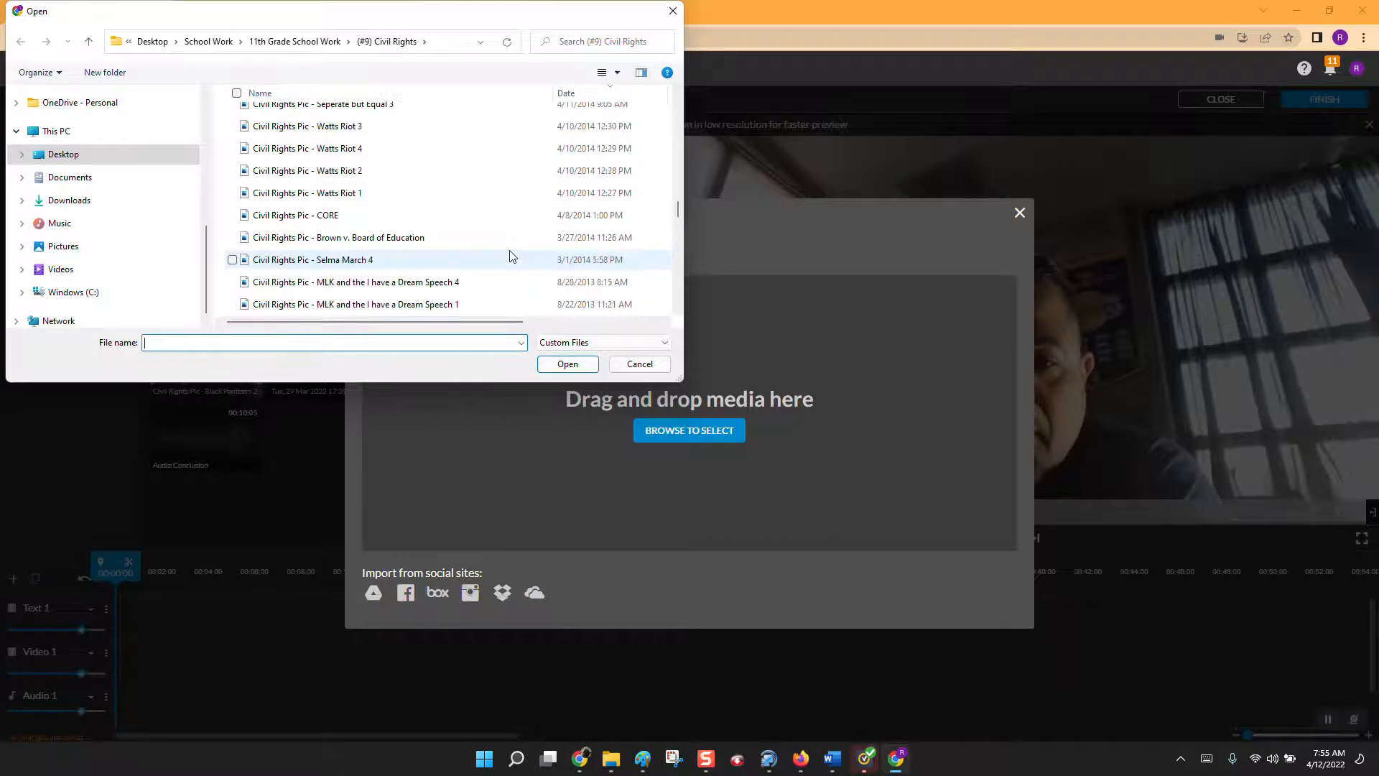
pyautogui.scroll(-5, 512, 257)
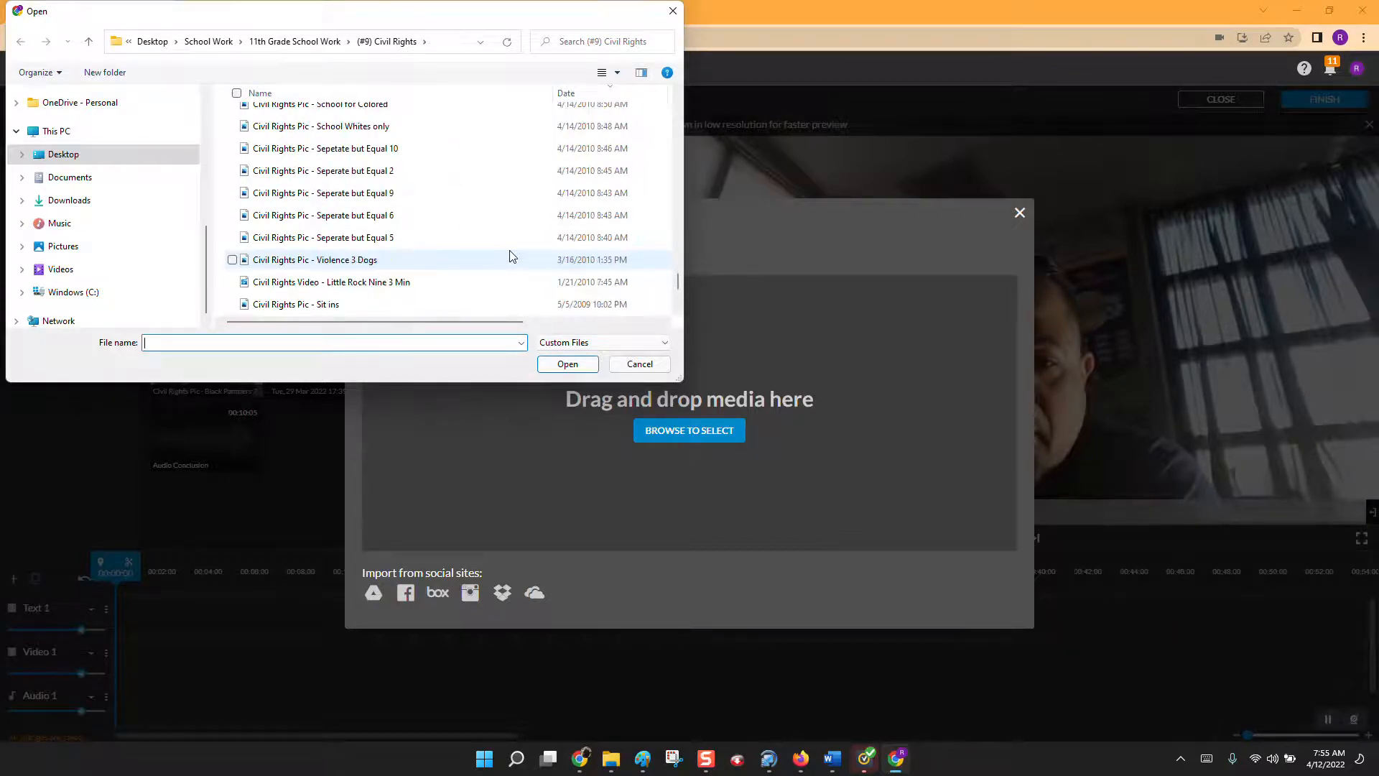
pyautogui.scroll(1, 512, 257)
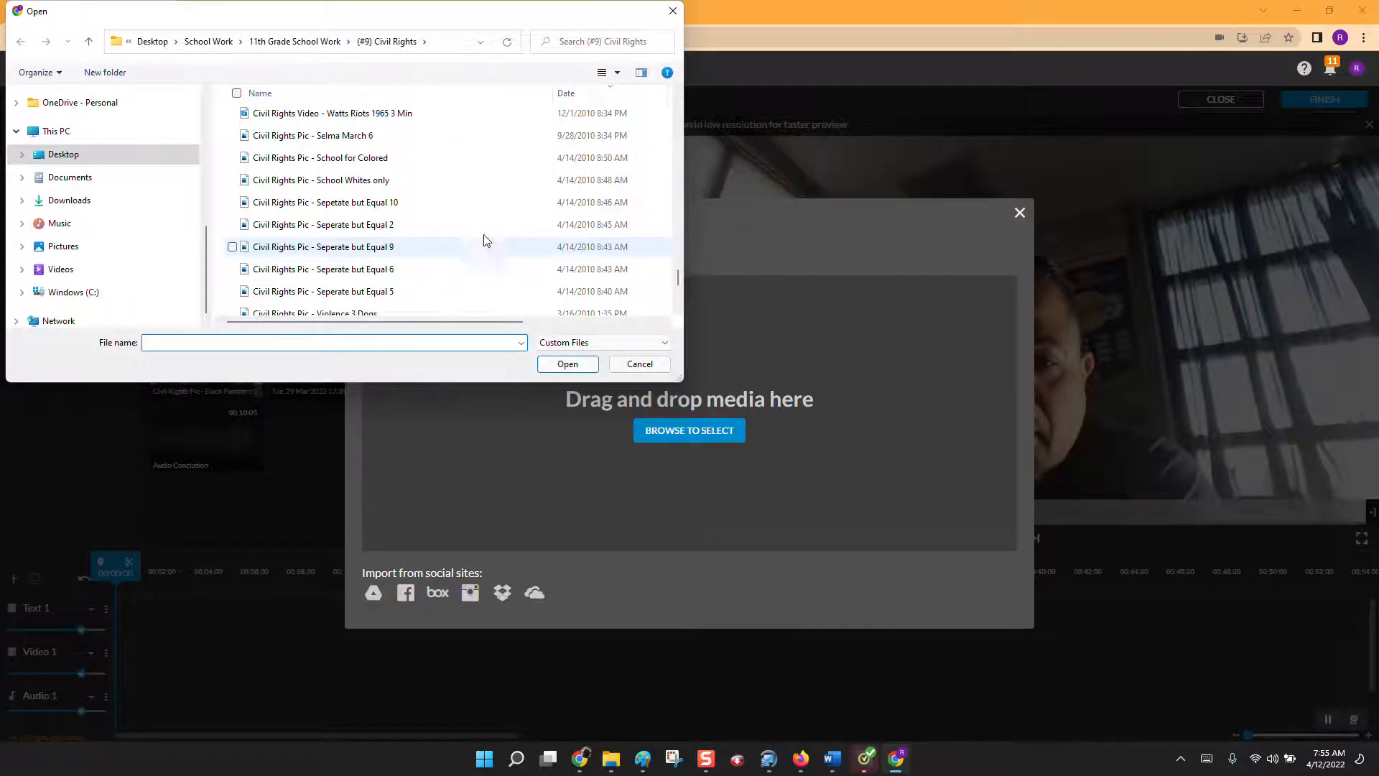
pyautogui.click(346, 117)
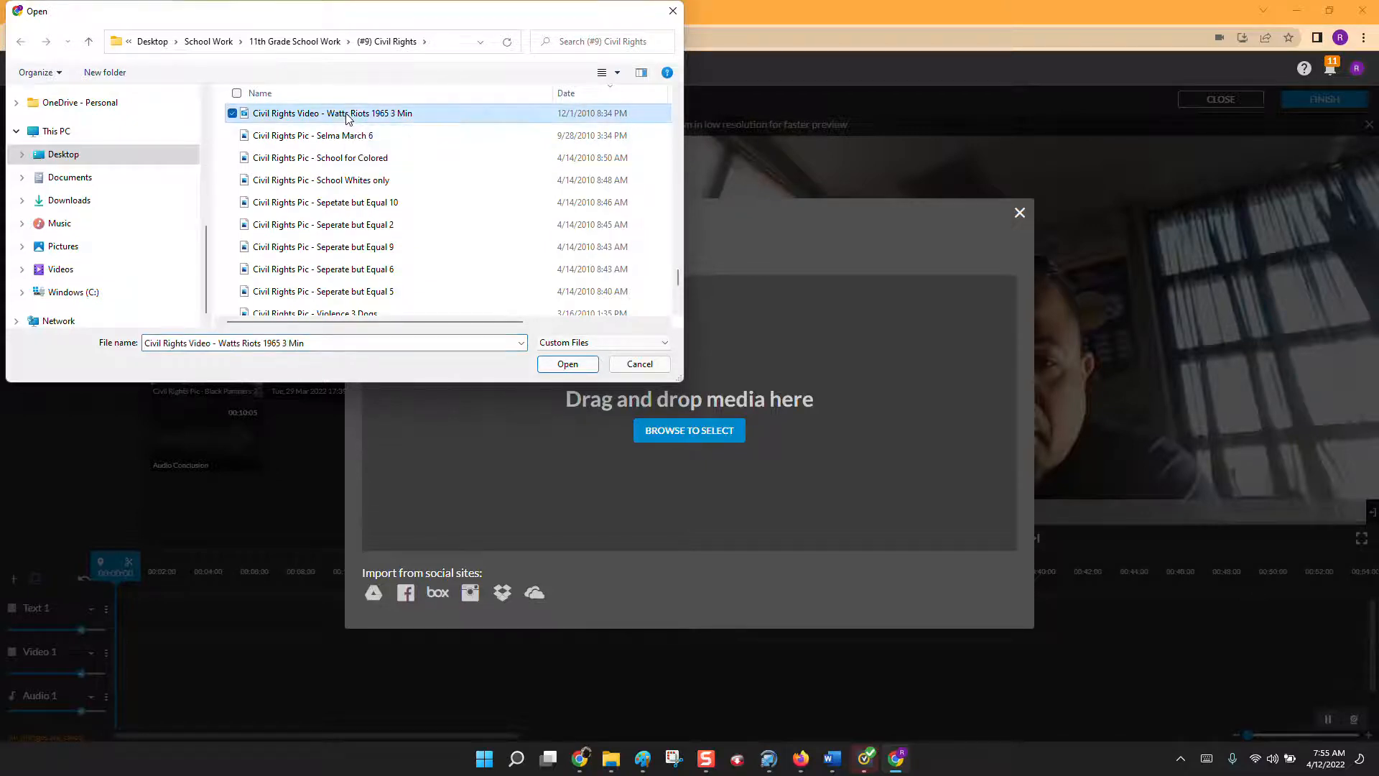
pyautogui.click(574, 364)
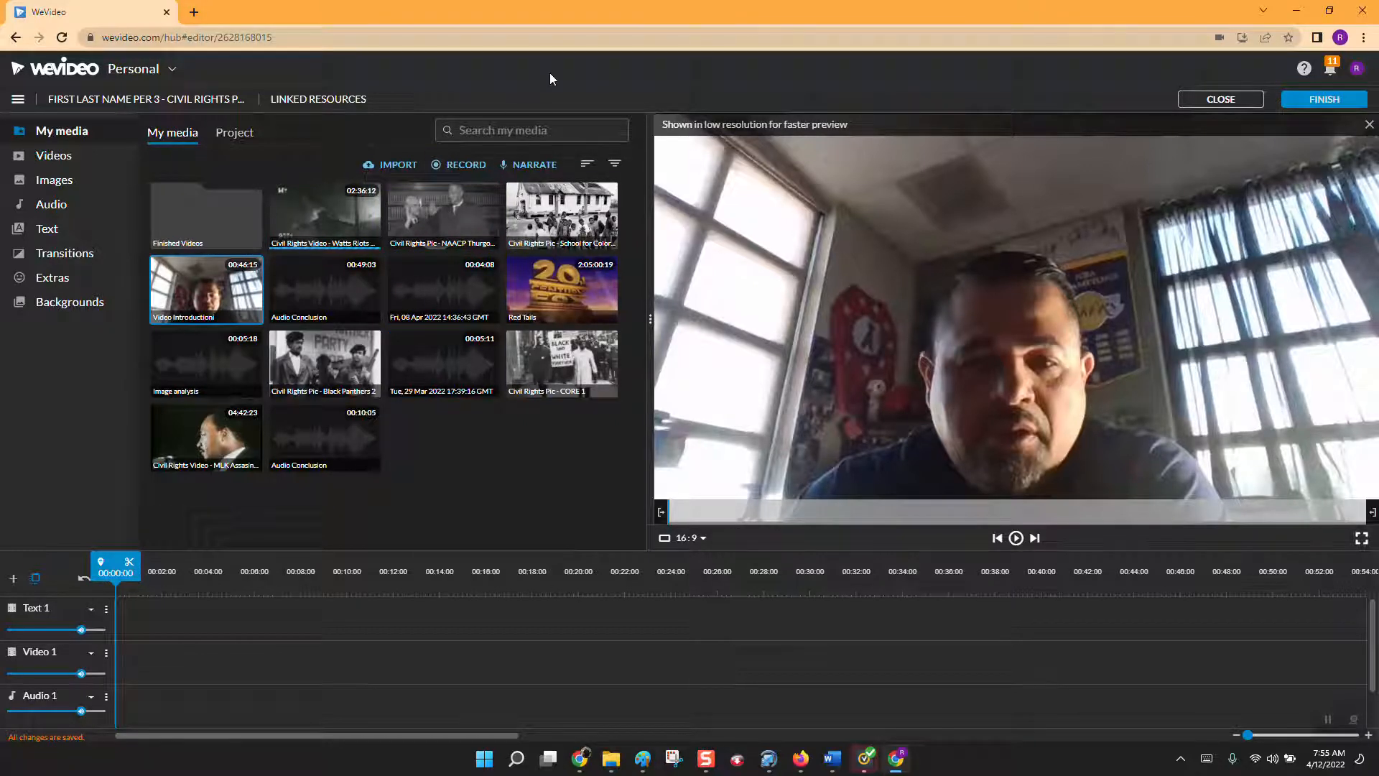
# Import the picture "Civil Rights Pic - Montgomery Bus Boycott 2" into the media library.
pyautogui.click(407, 163)
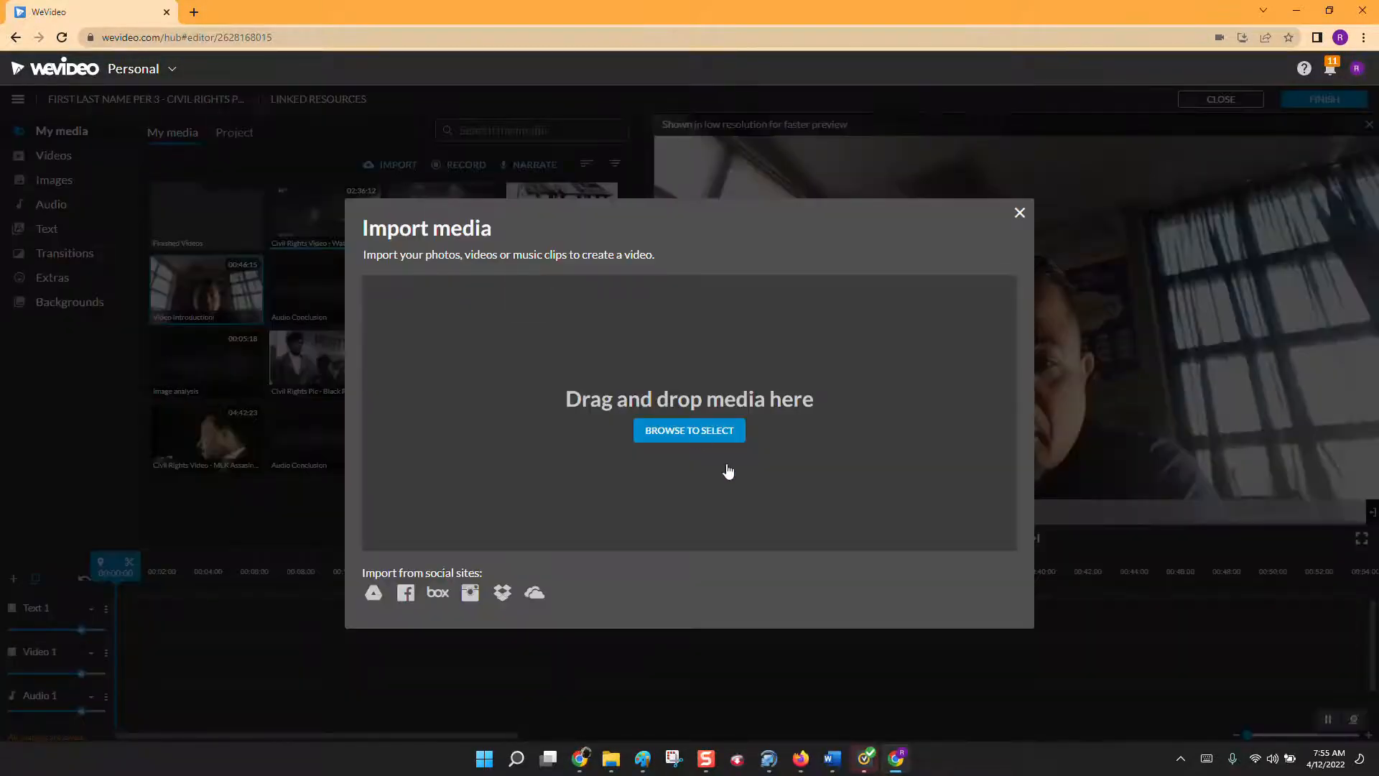
pyautogui.click(722, 432)
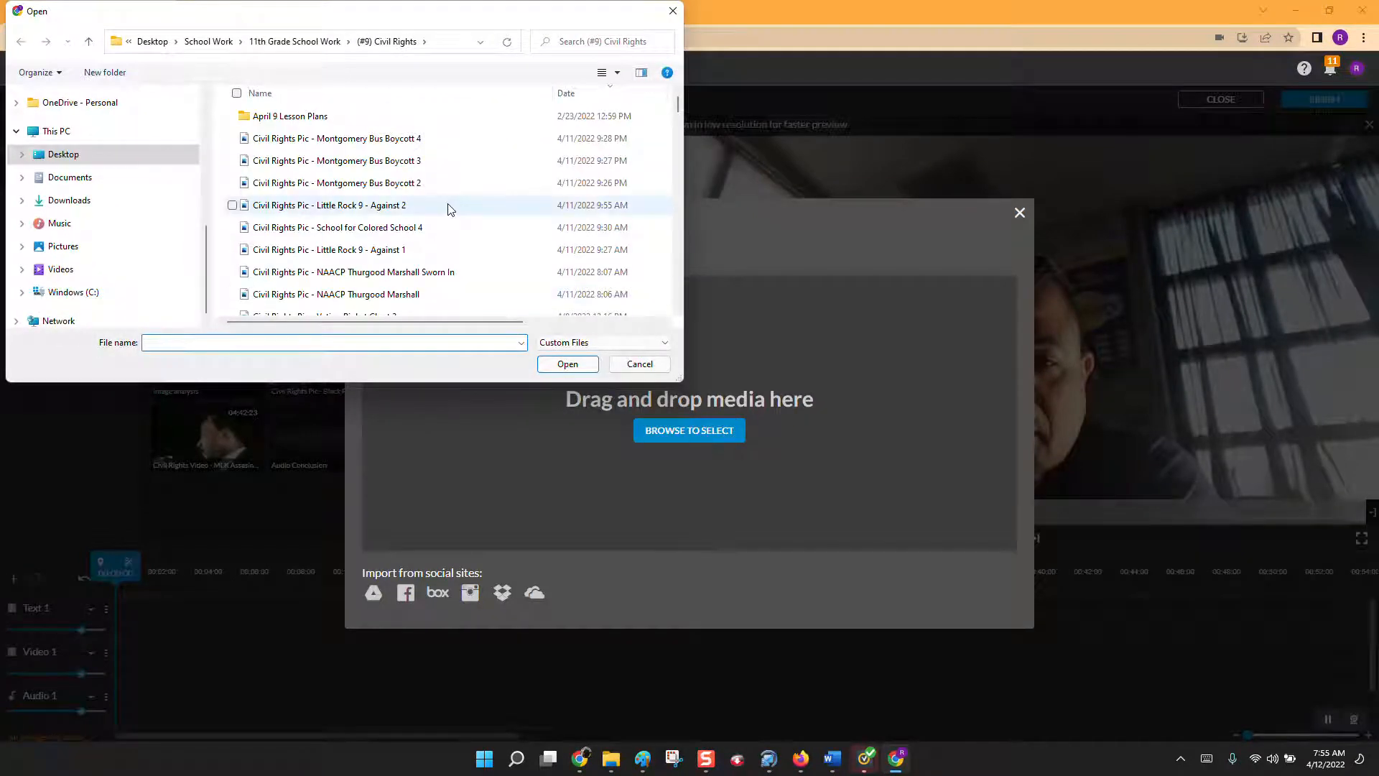
pyautogui.click(390, 184)
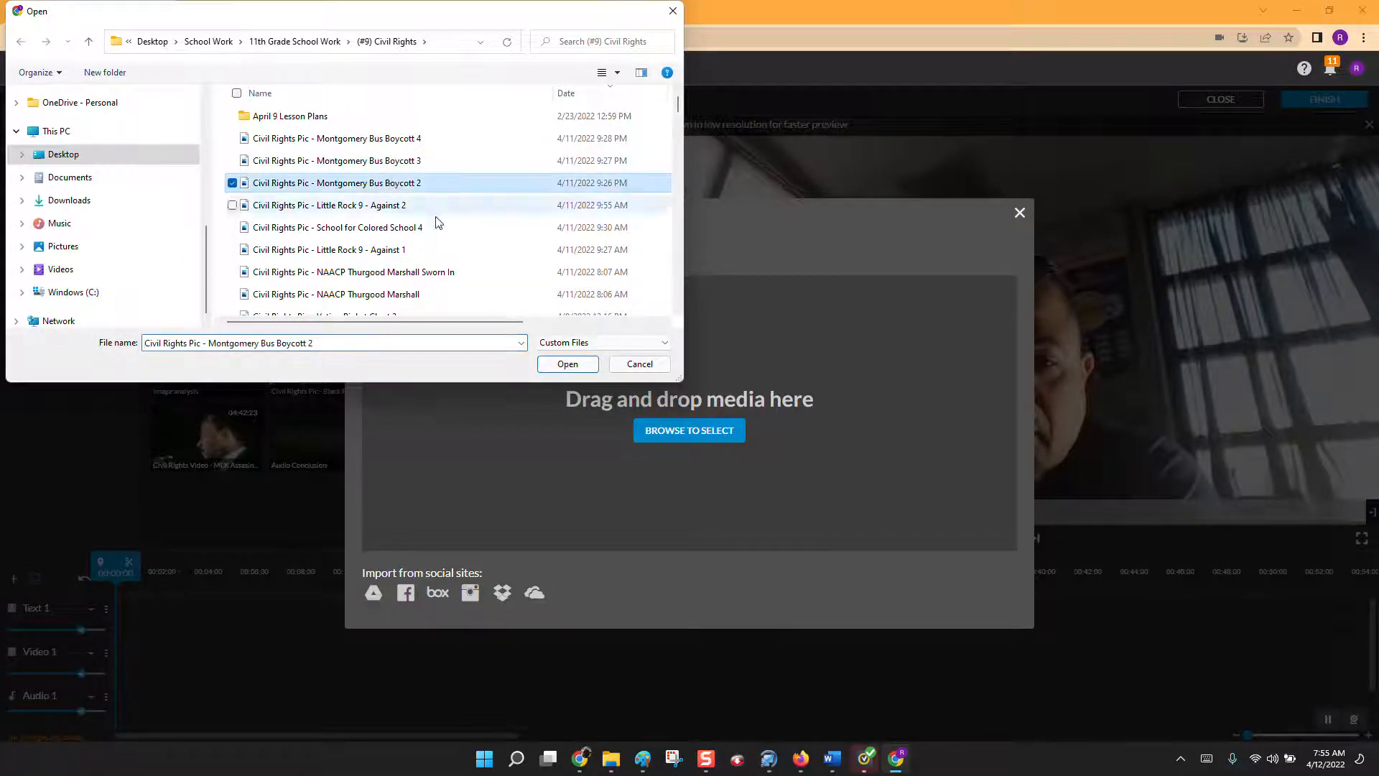
pyautogui.click(565, 364)
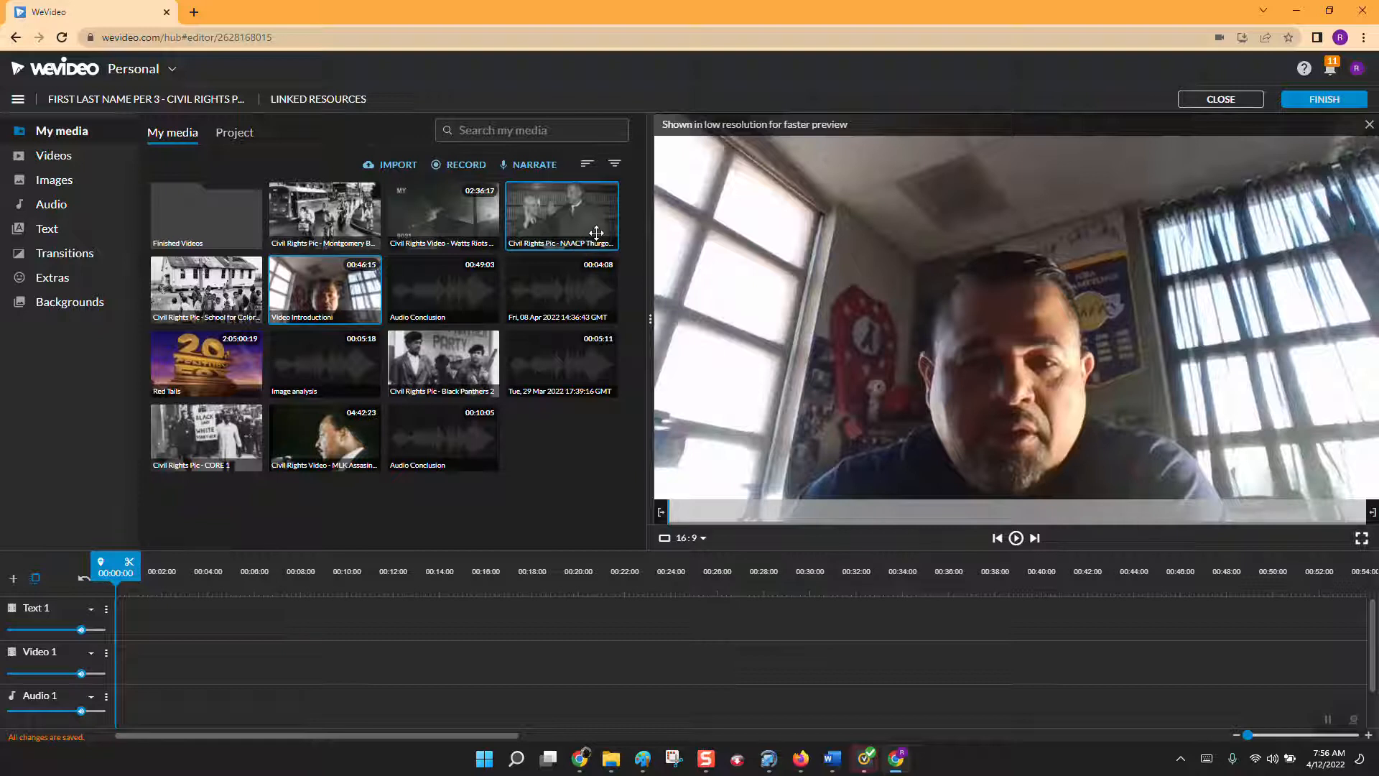
# Place the 49-second "Audio Conclusion" recording at the start of the Audio 1 track and briefly preview the timeline.
pyautogui.click(438, 291)
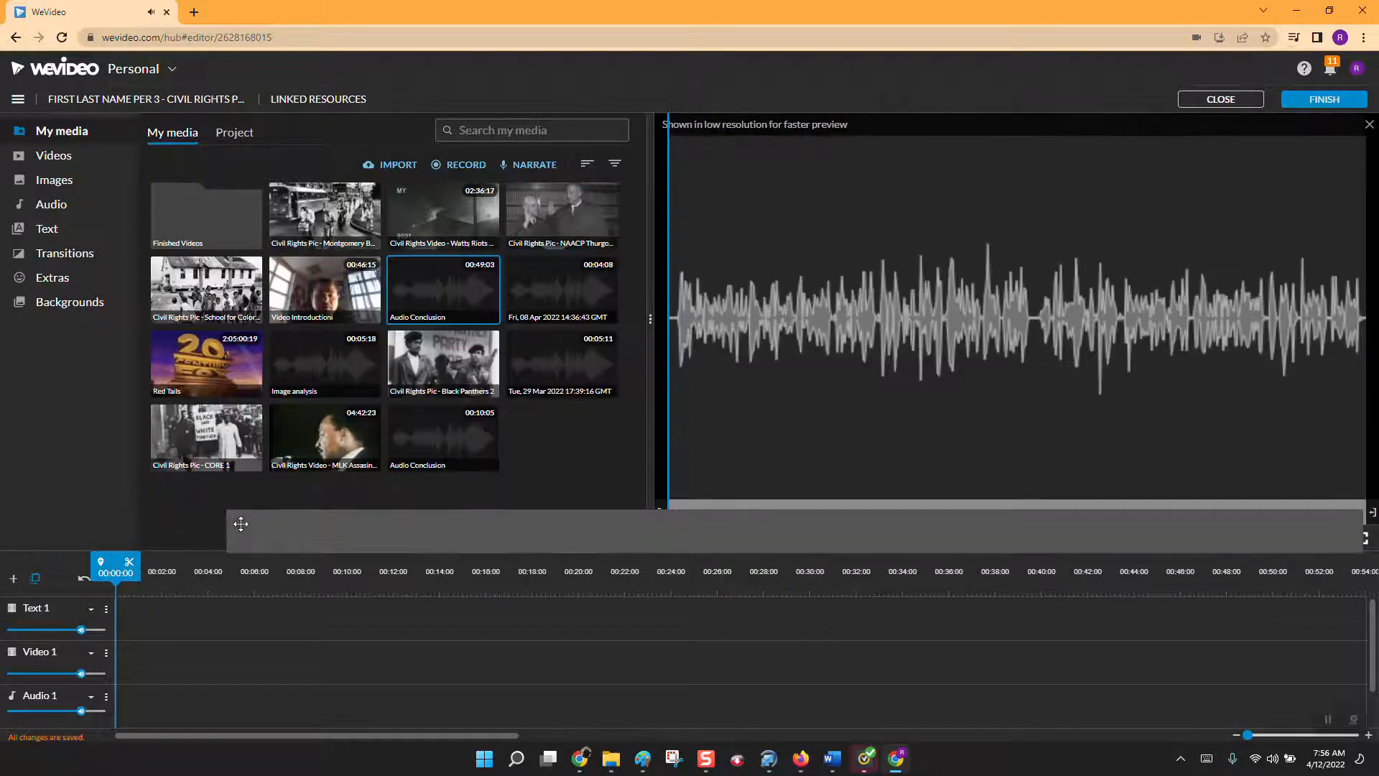
pyautogui.moveTo(425, 289); pyautogui.dragTo(135, 699)
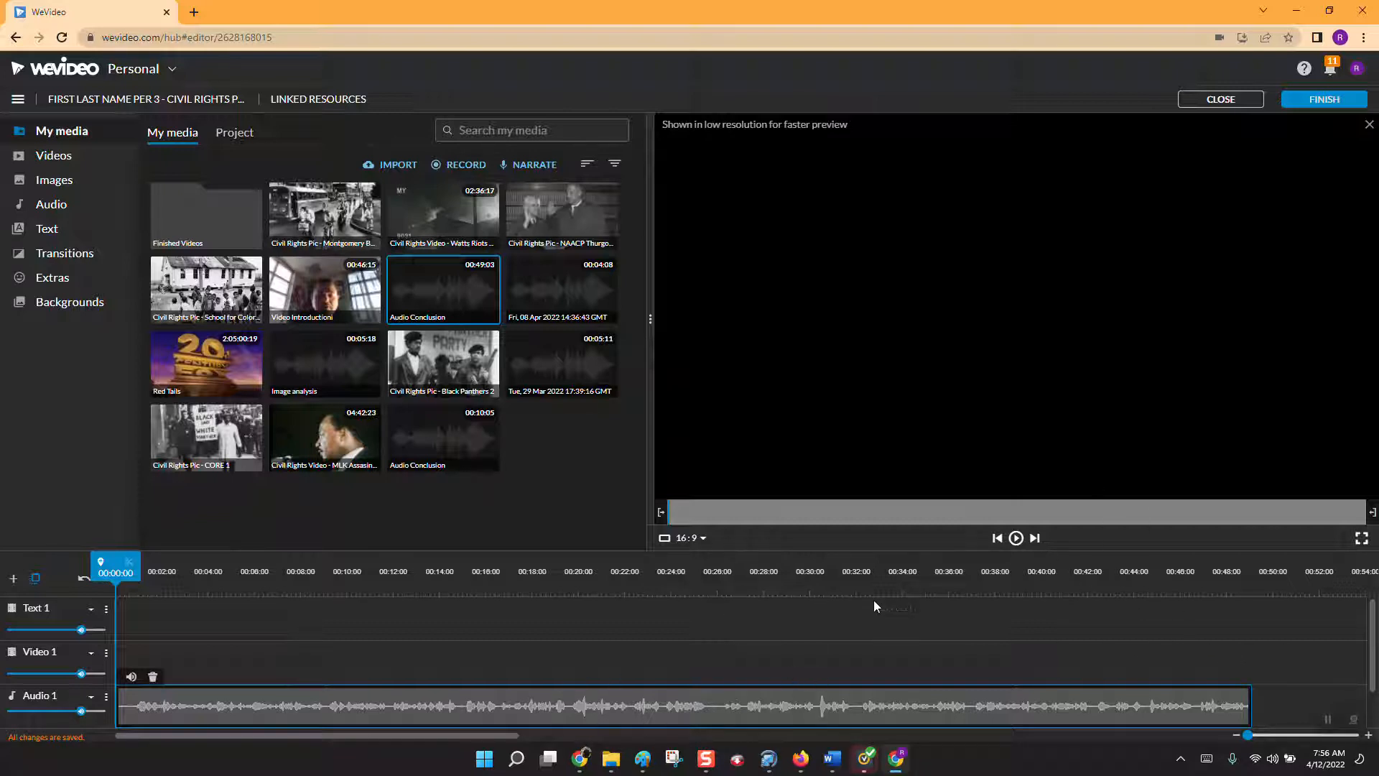
pyautogui.click(1016, 538)
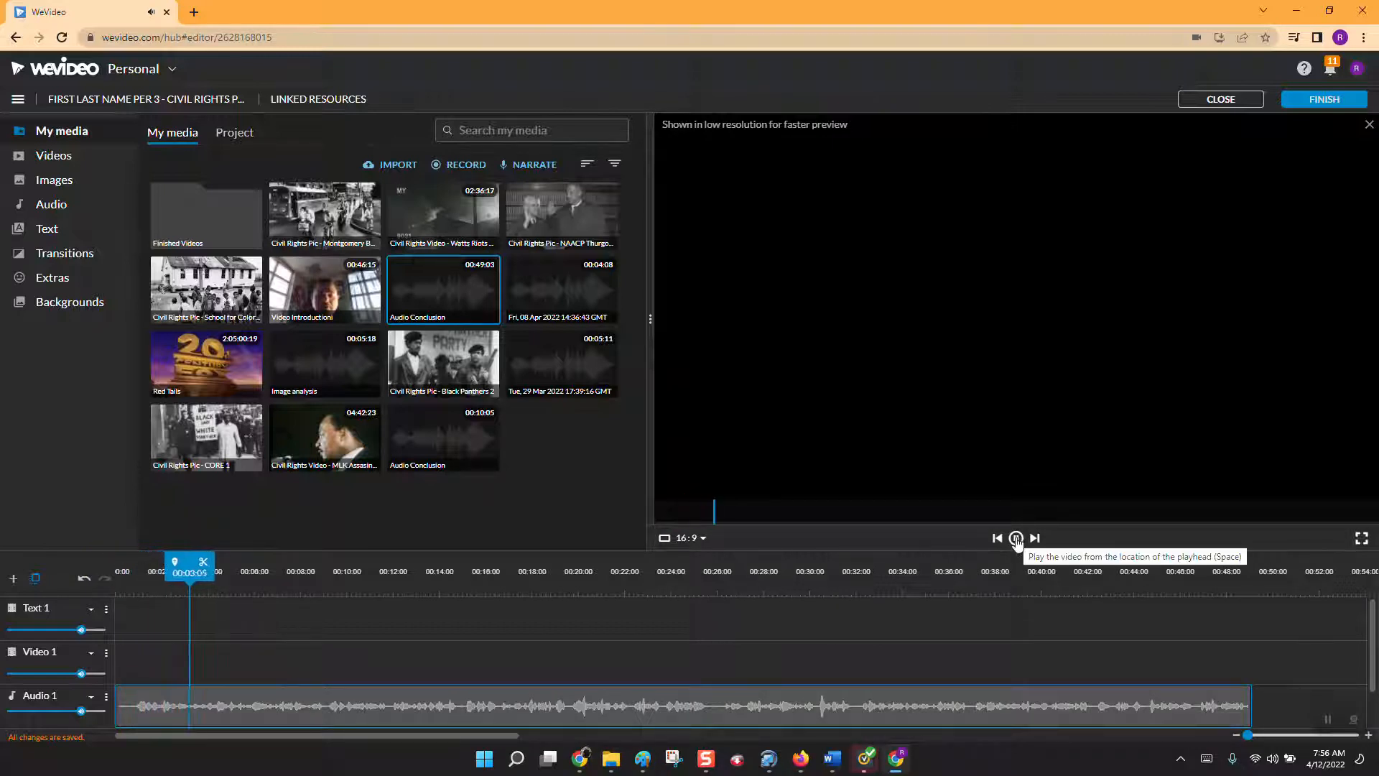
pyautogui.click(1016, 540)
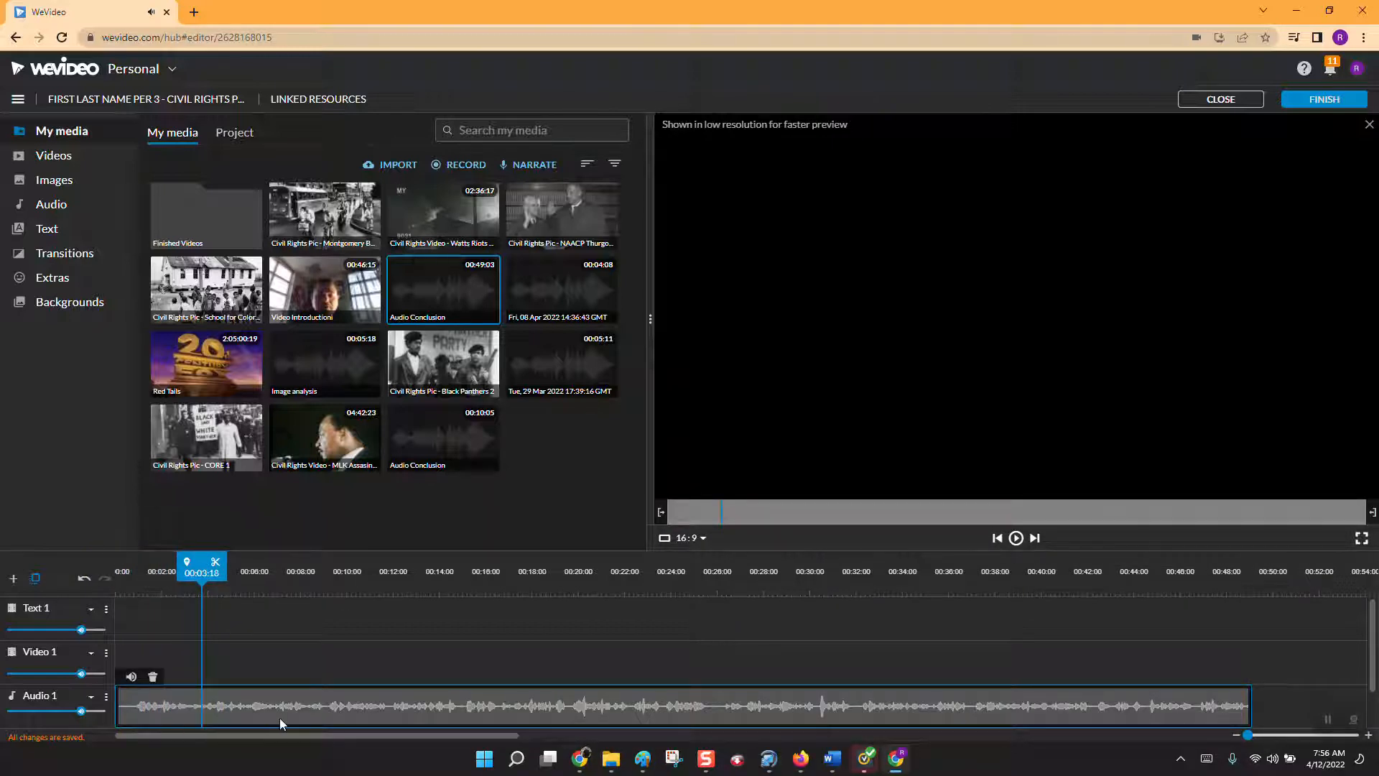
# Delete the duplicate narration clip from the Voiceover 1 track, keeping the one on Audio 1.
pyautogui.scroll(-1, 412, 670)
pyautogui.scroll(1, 413, 671)
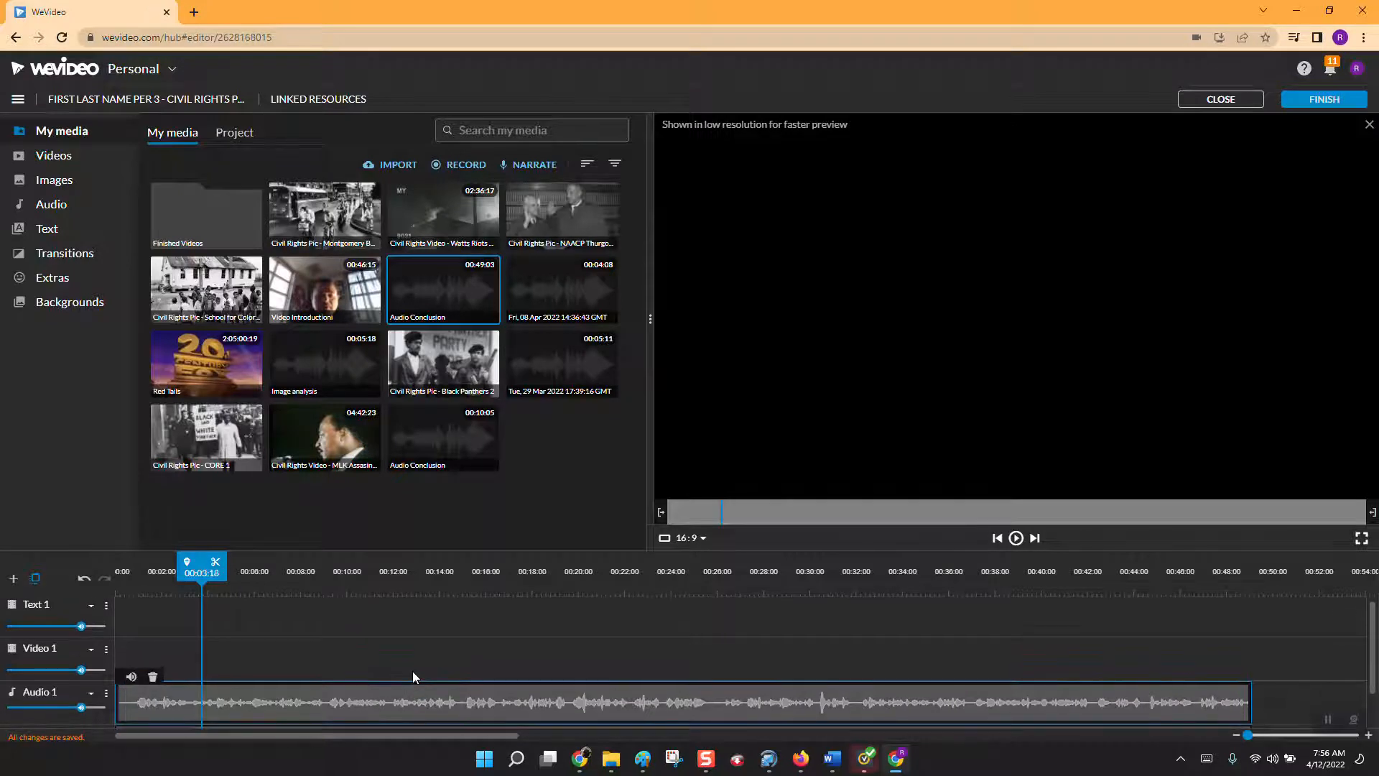
pyautogui.scroll(-1, 413, 671)
pyautogui.click(297, 711)
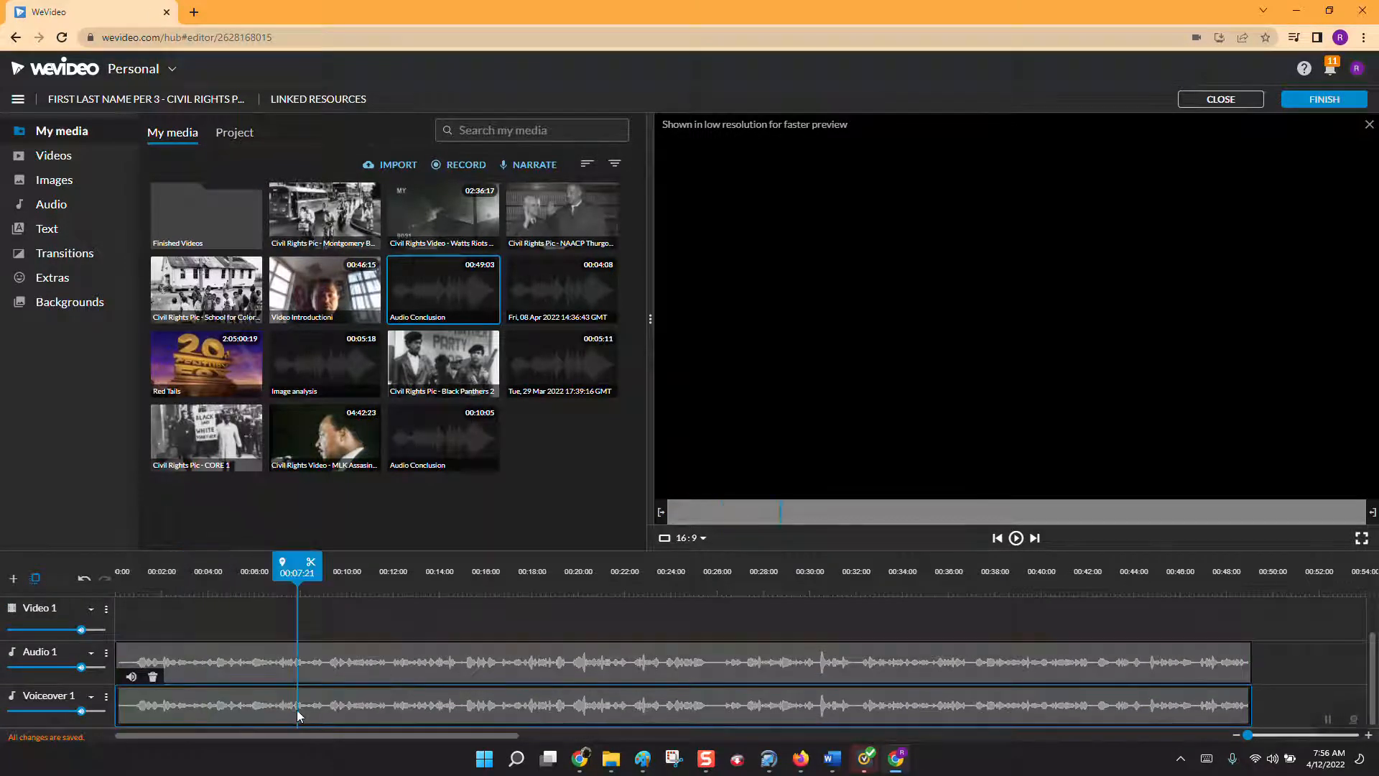
pyautogui.click(439, 657)
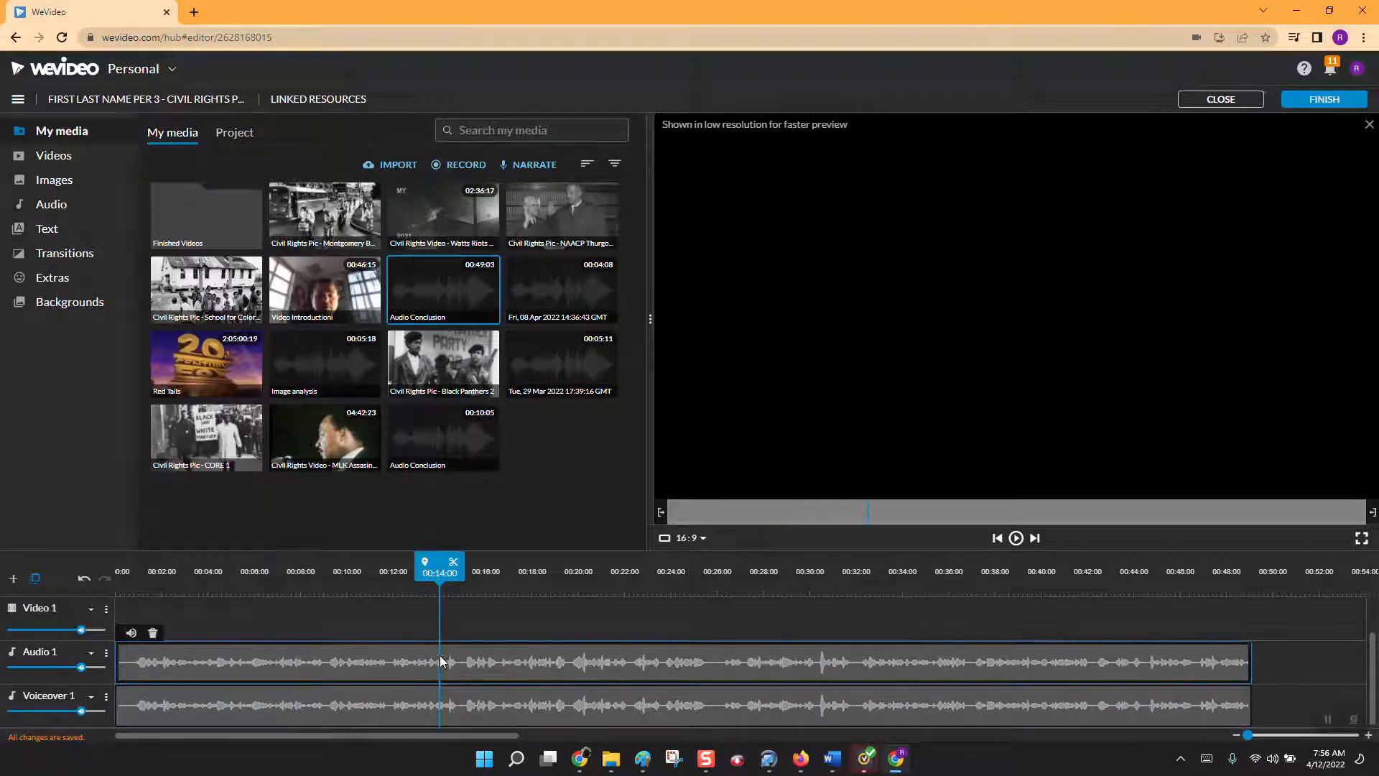
pyautogui.click(399, 710)
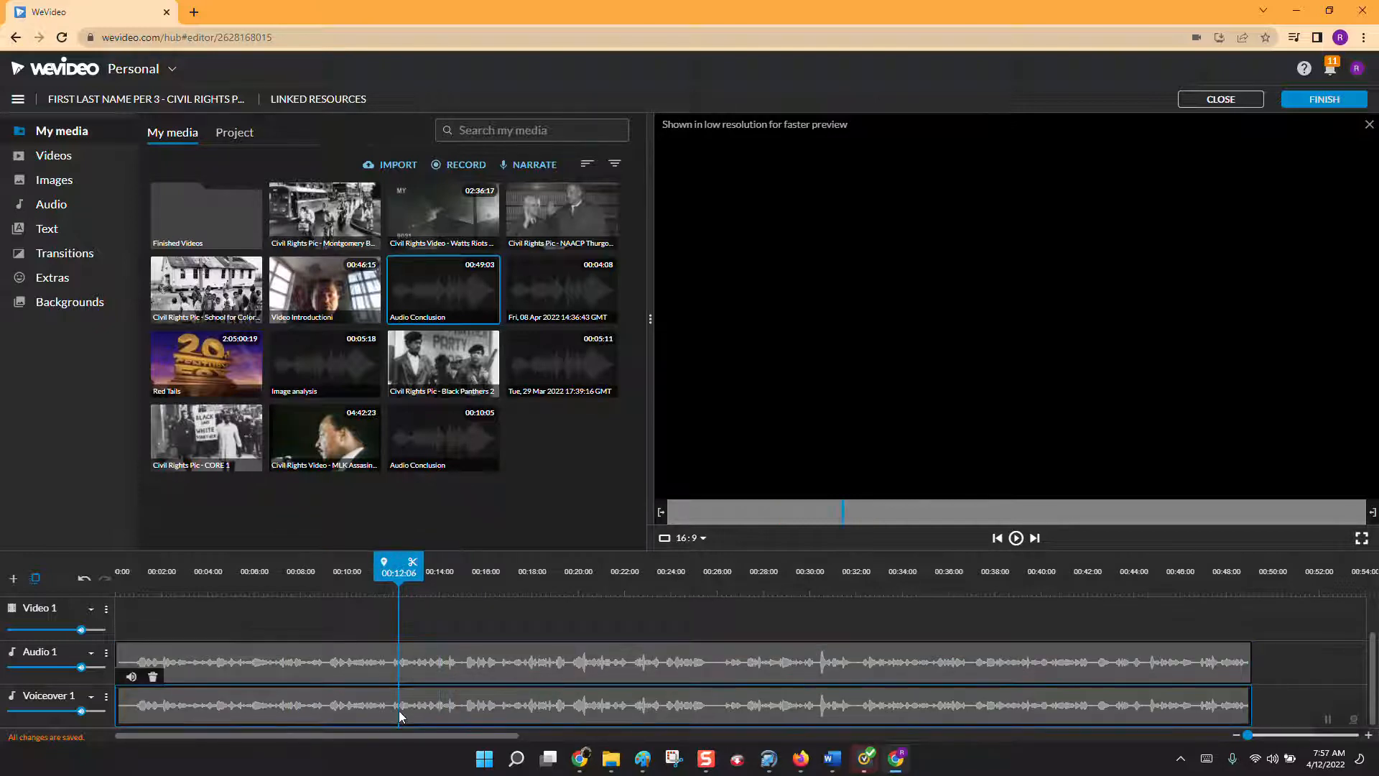
pyautogui.press('Delete')
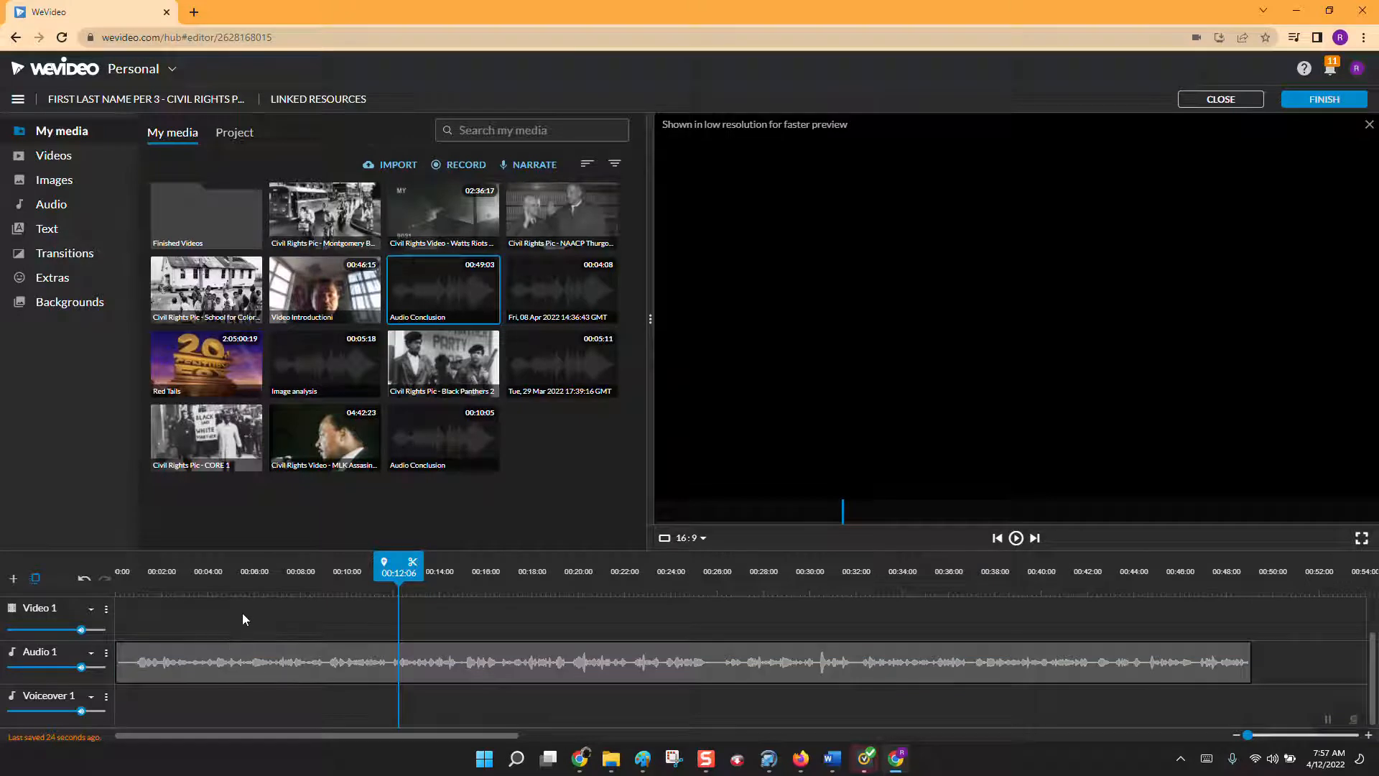
pyautogui.scroll(1, 243, 614)
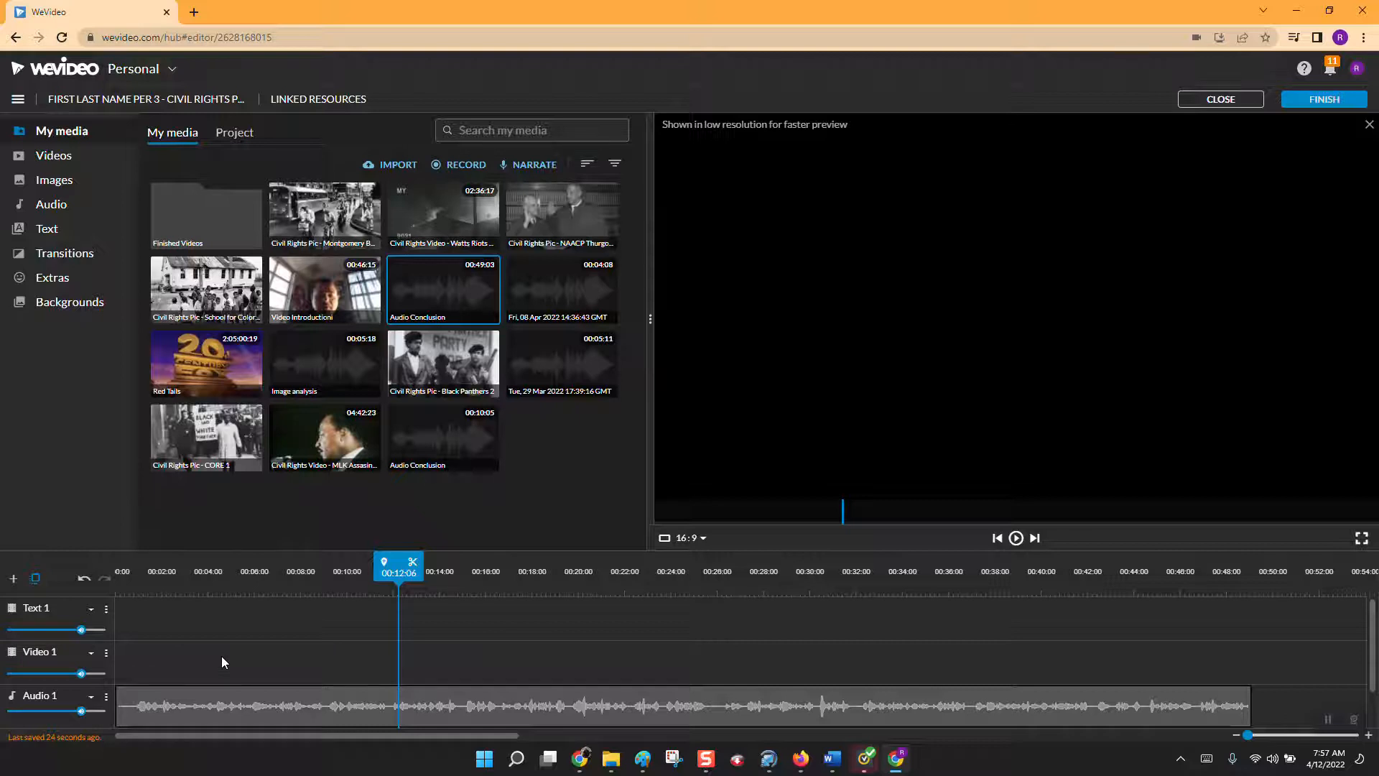
# Move the Audio 1 narration clip to start at about 00:48:18 and place "Video Introductioni" at the start of Video 1.
pyautogui.scroll(-1, 222, 661)
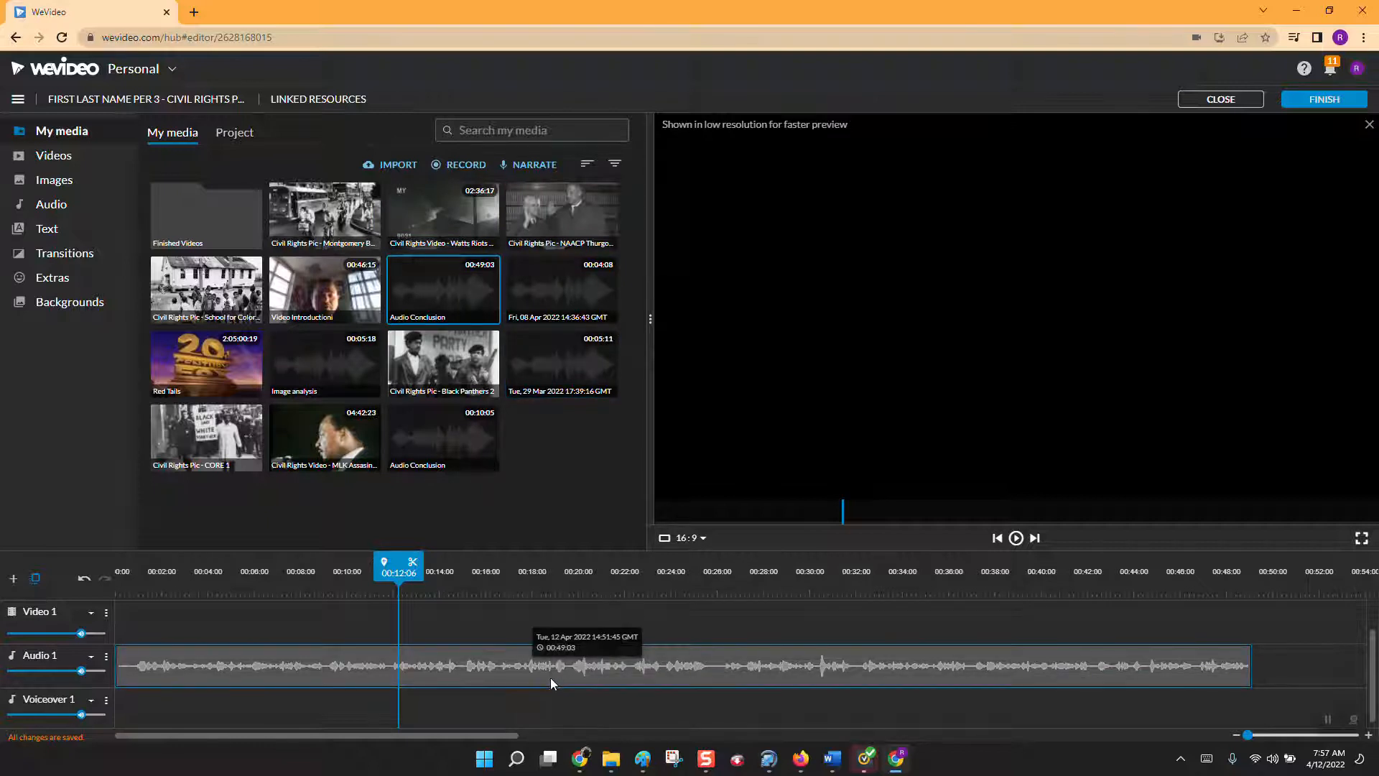
pyautogui.click(566, 666)
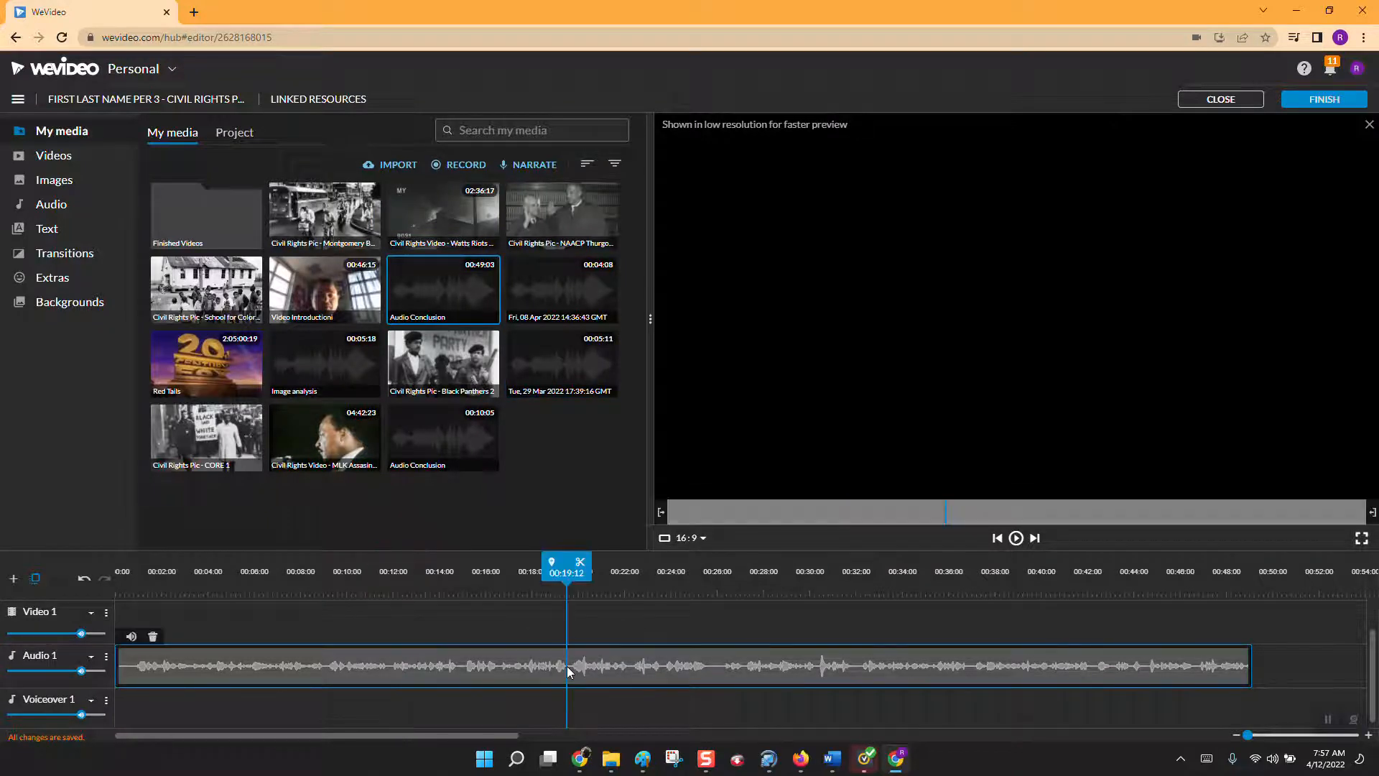
pyautogui.moveTo(486, 667); pyautogui.dragTo(1262, 675)
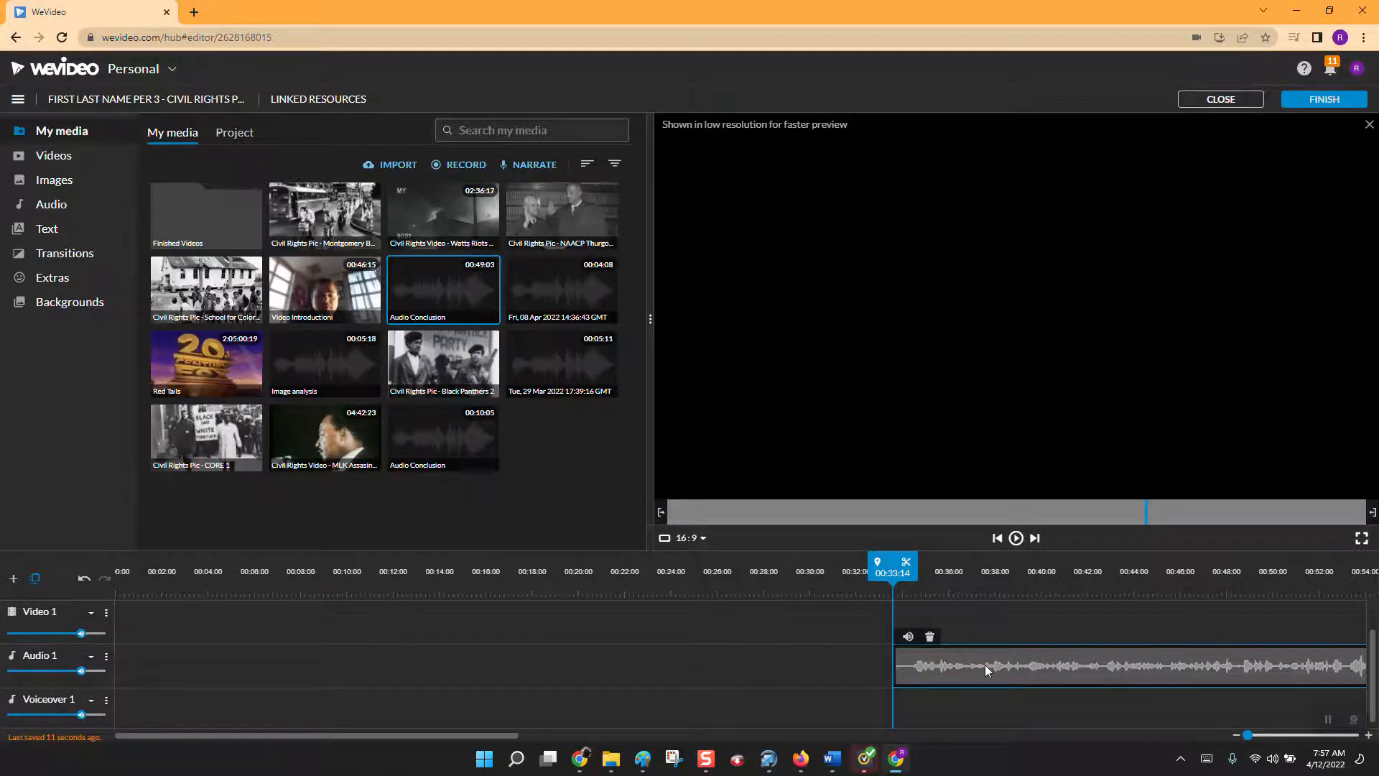
pyautogui.moveTo(984, 665); pyautogui.dragTo(1339, 671)
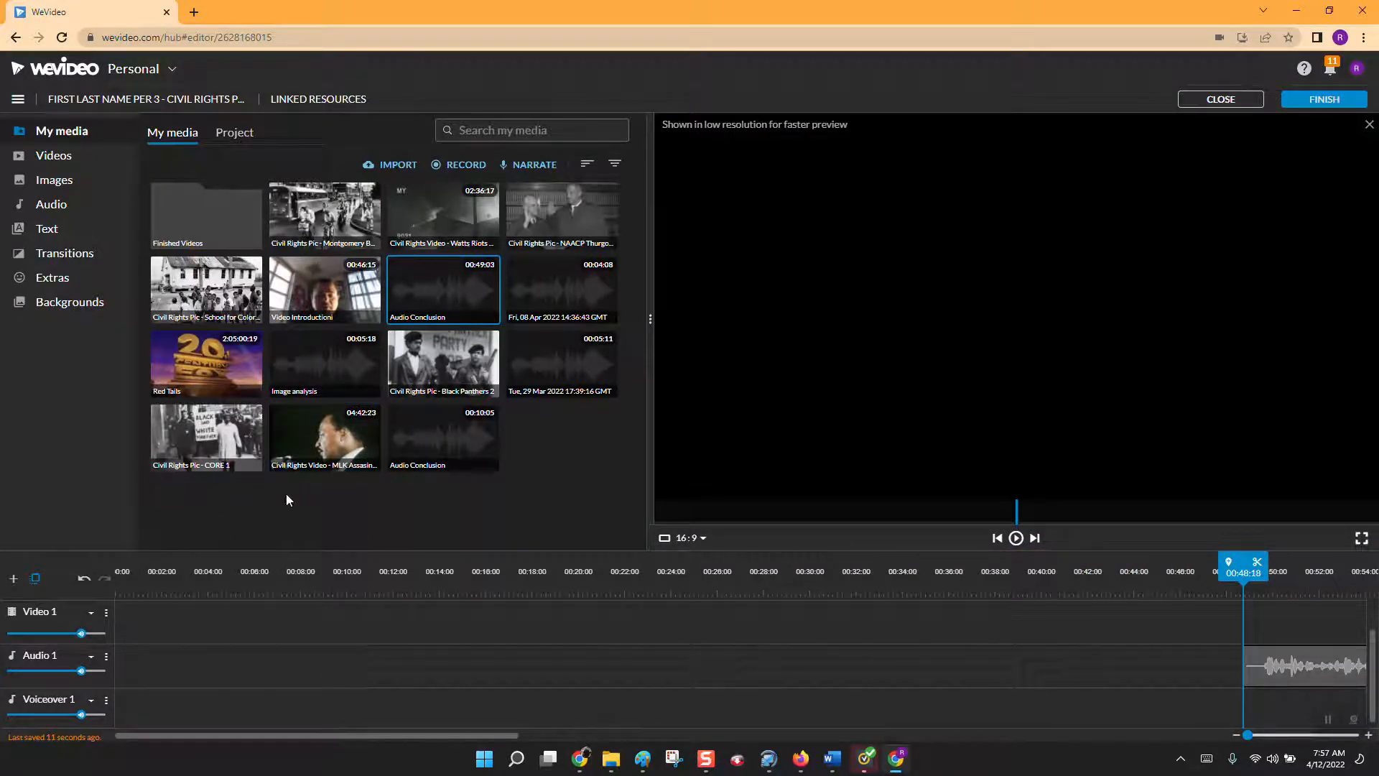
pyautogui.moveTo(325, 291); pyautogui.dragTo(129, 616)
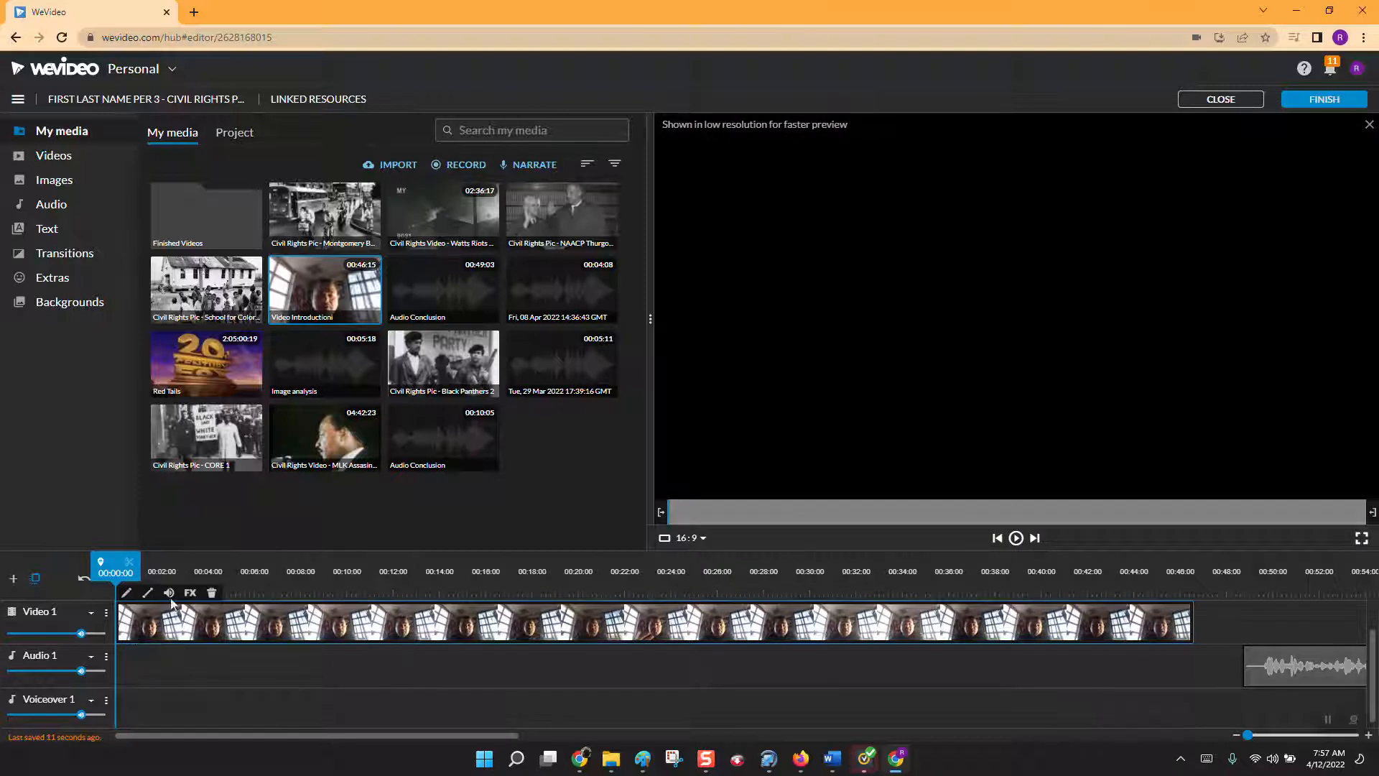
# Review how the video introduction on Video 1 and the narration on Audio 1 are laid out along the timeline.
pyautogui.click(559, 688)
pyautogui.moveTo(466, 740); pyautogui.dragTo(797, 731)
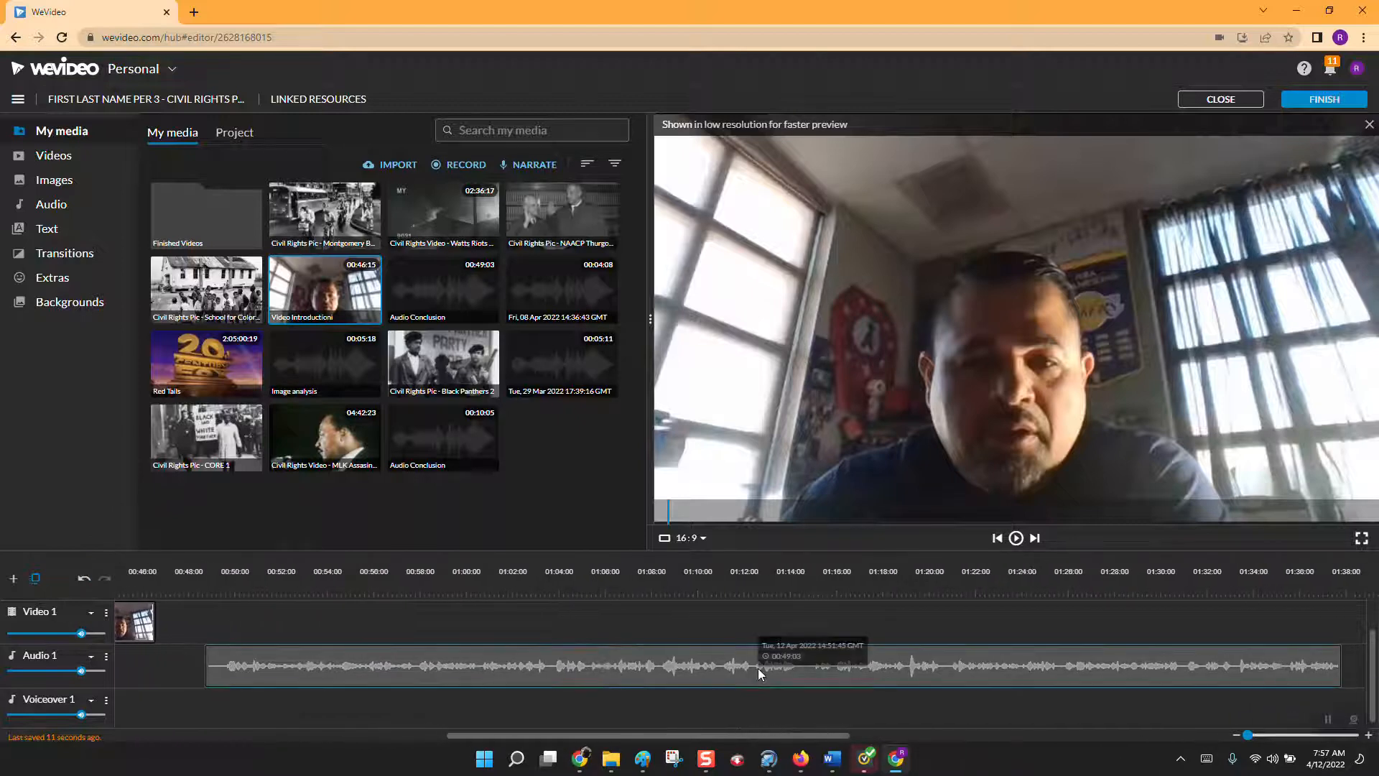
pyautogui.moveTo(757, 668); pyautogui.dragTo(1372, 677)
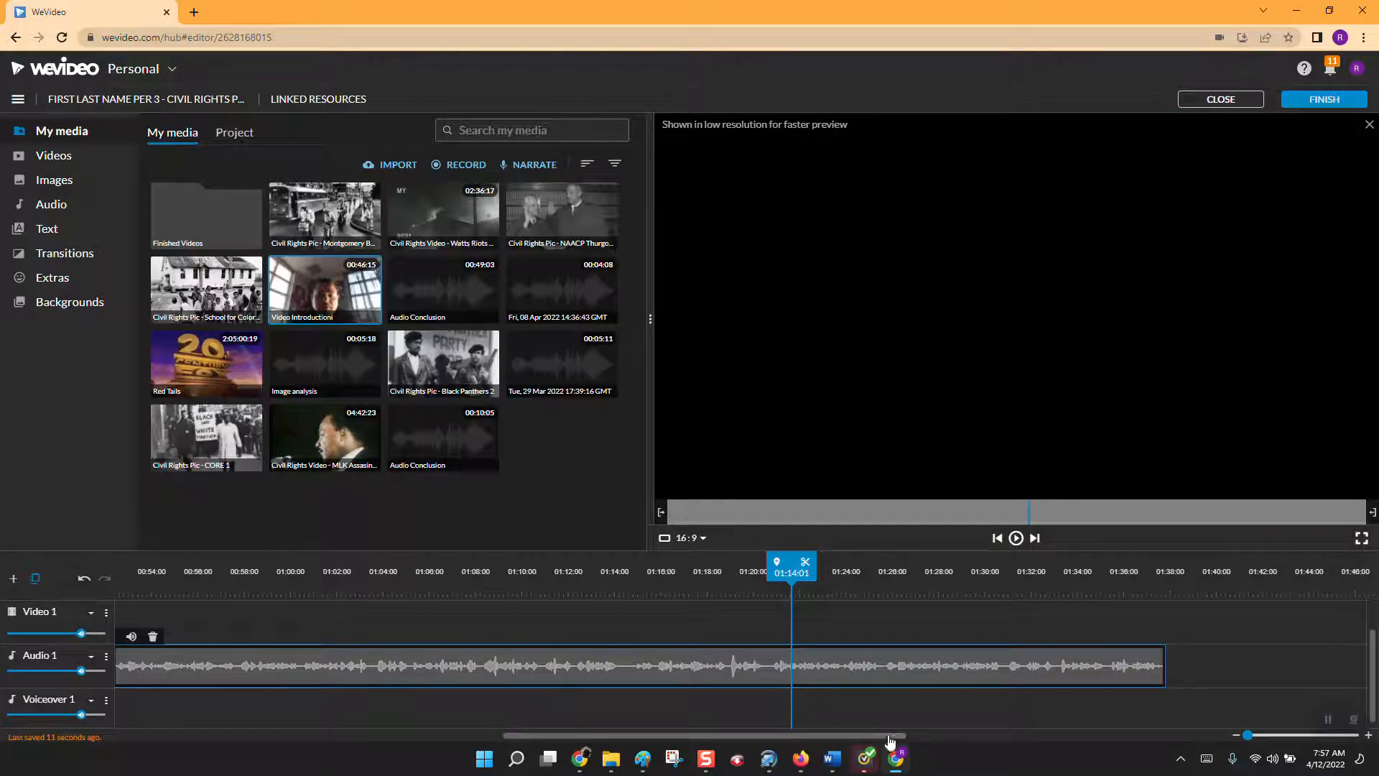
pyautogui.moveTo(893, 732); pyautogui.dragTo(410, 742)
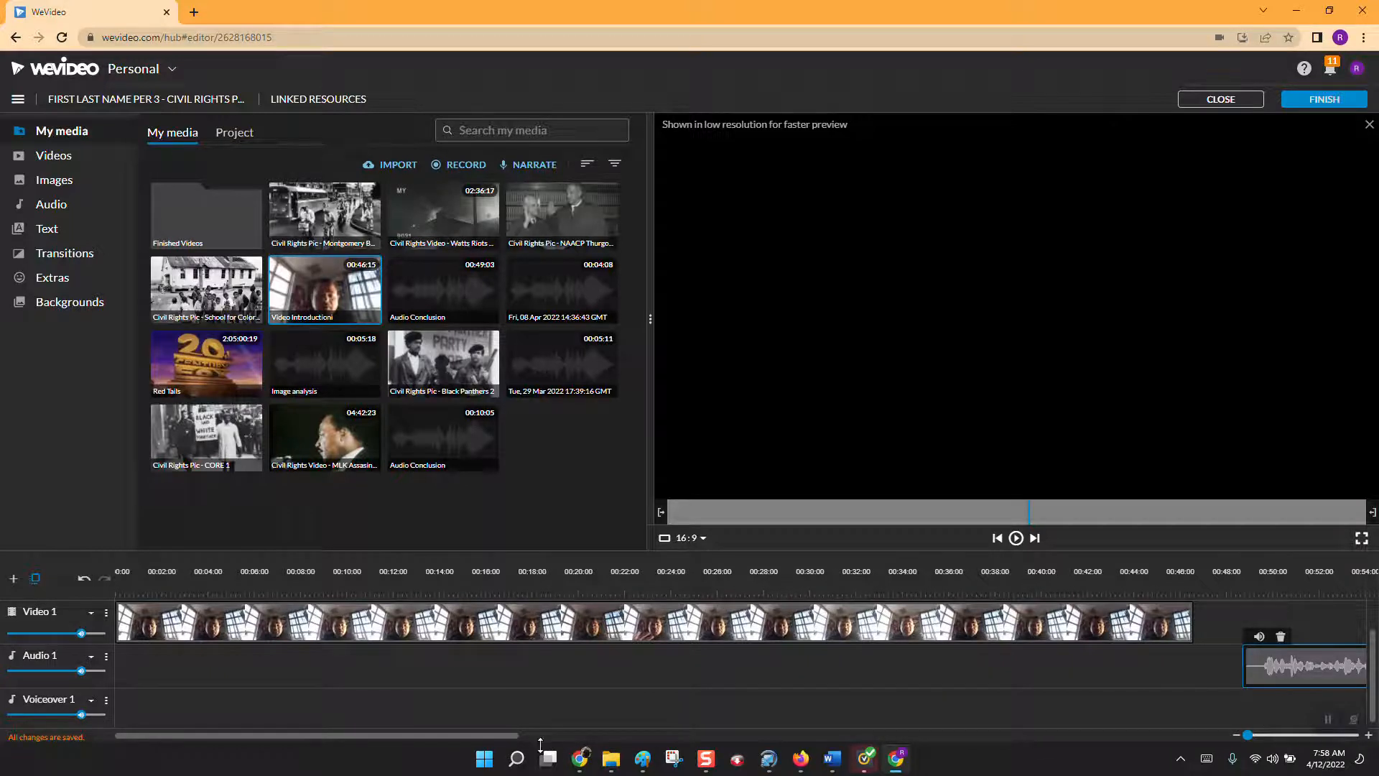
pyautogui.moveTo(499, 736); pyautogui.dragTo(722, 743)
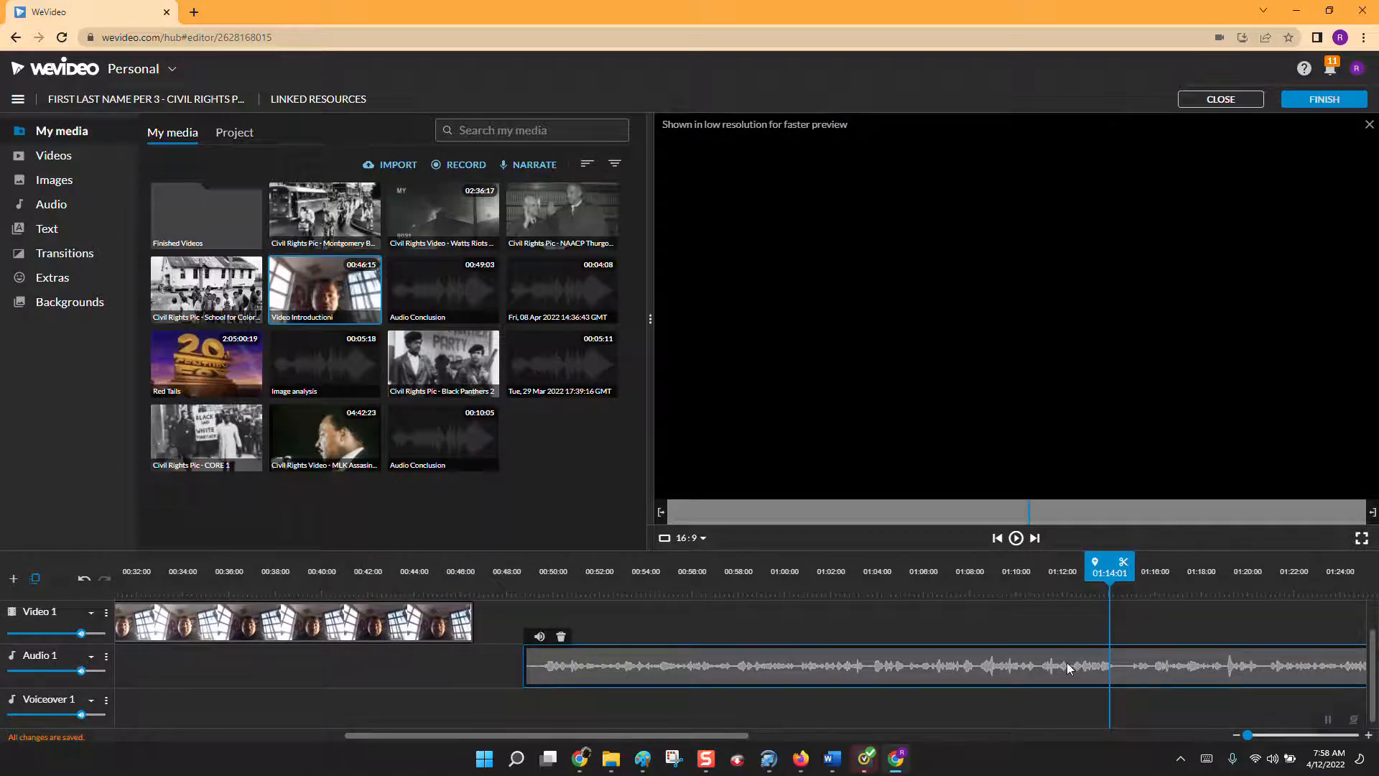
pyautogui.scroll(1, 1370, 627)
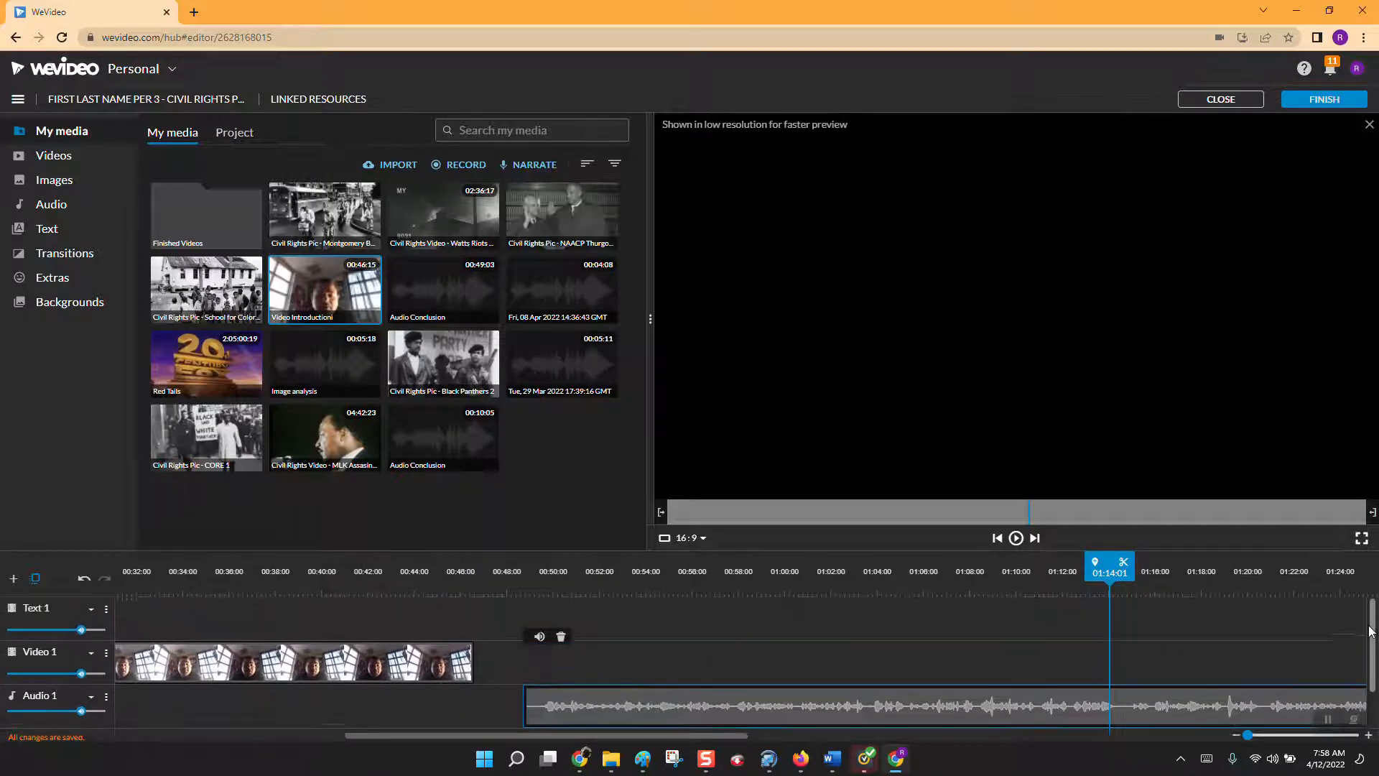
pyautogui.click(362, 671)
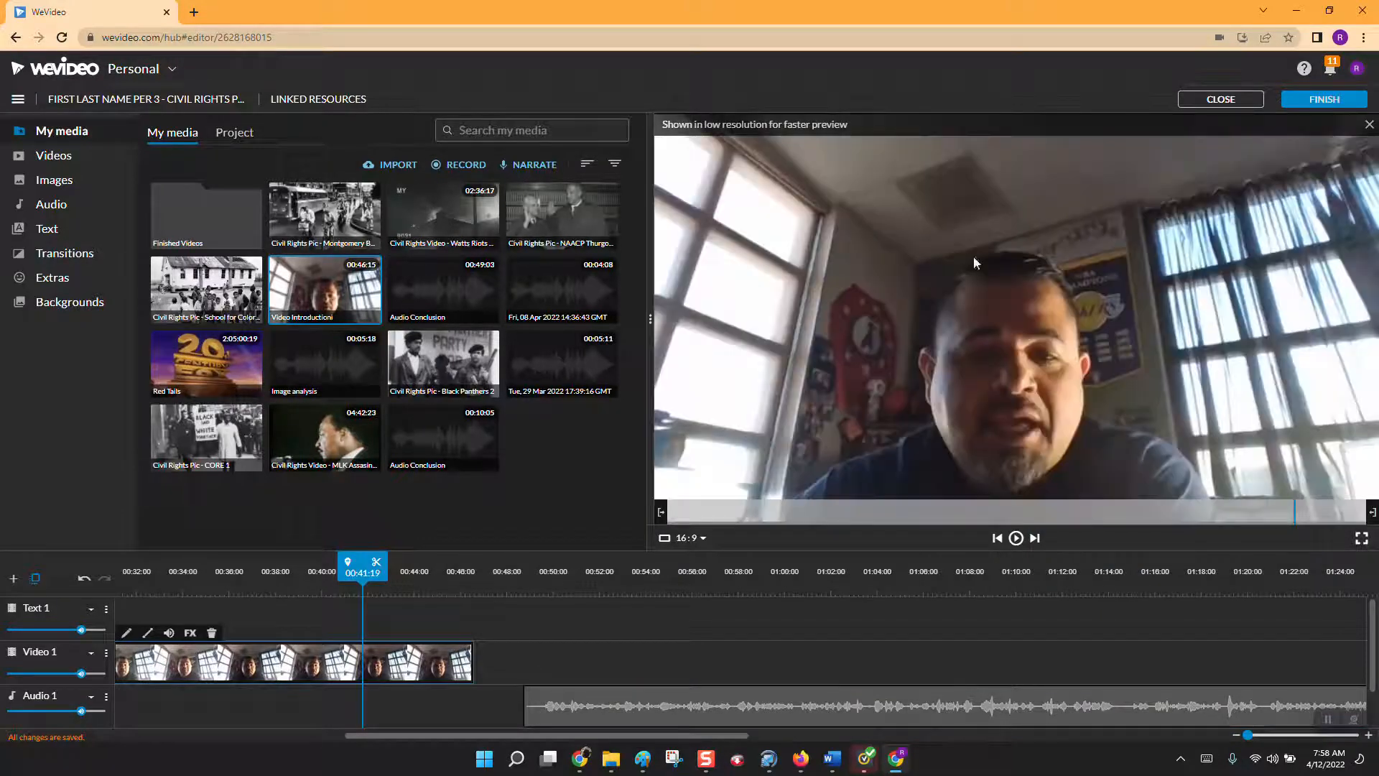
pyautogui.click(779, 703)
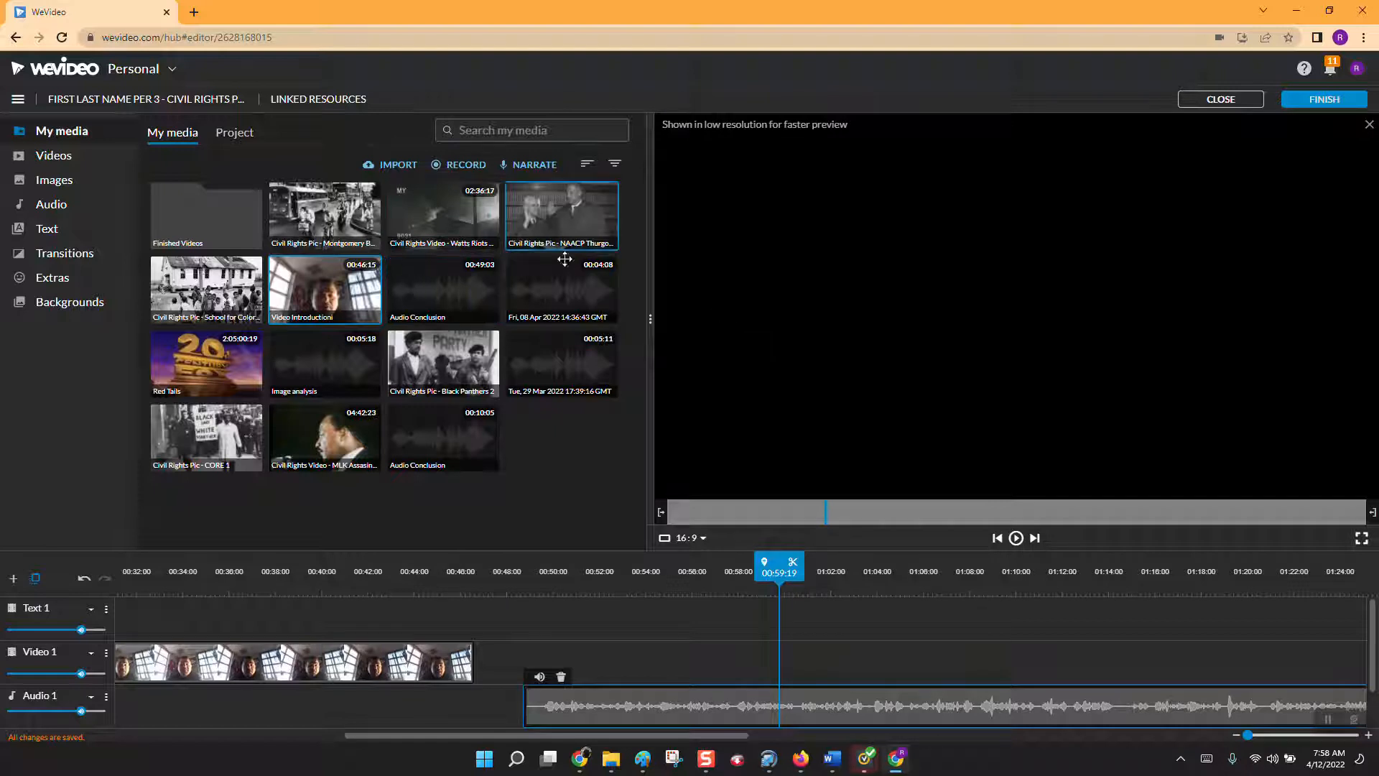
# Place the NAACP Thurgood Marshall picture on the Text 1 track at 00:48:18 above the narration and extend it to end at 01:04:18.
pyautogui.moveTo(559, 210); pyautogui.dragTo(544, 625)
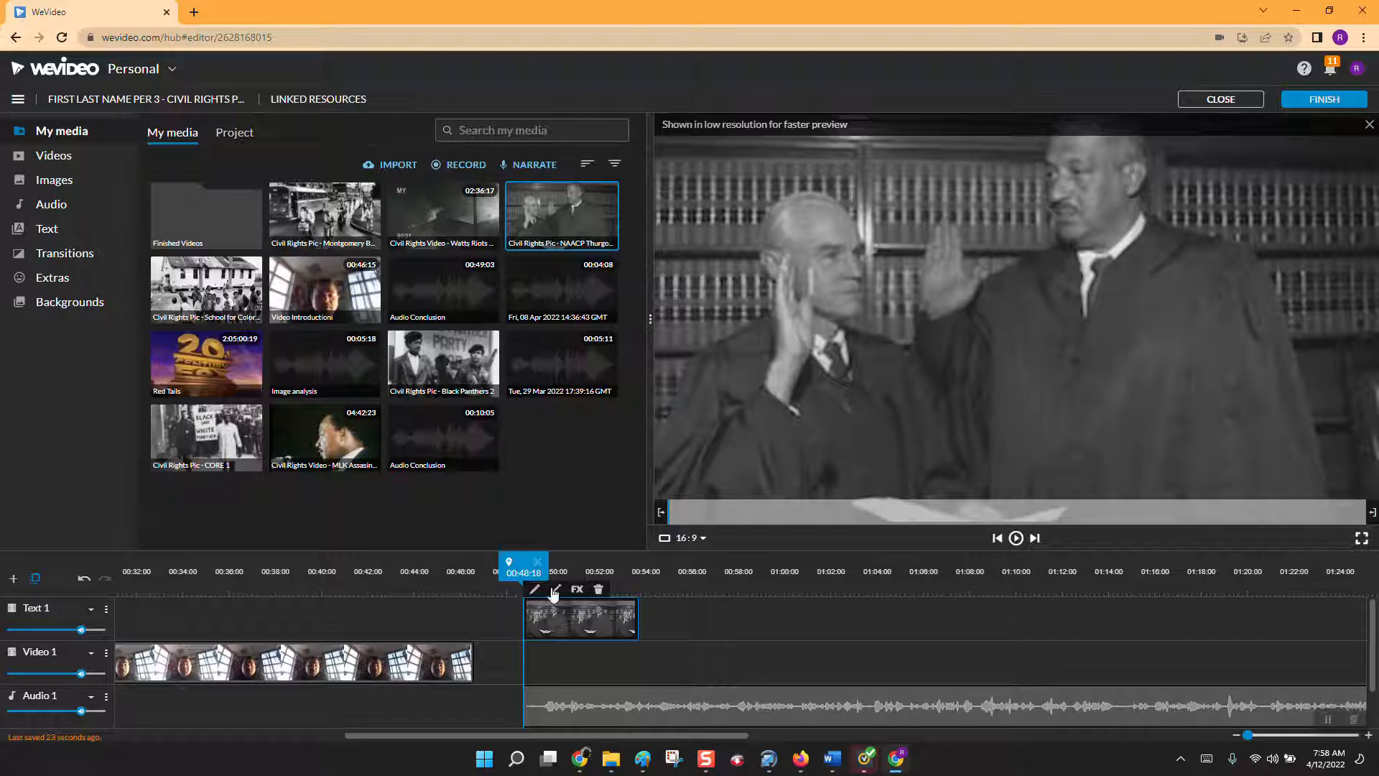
pyautogui.click(1016, 539)
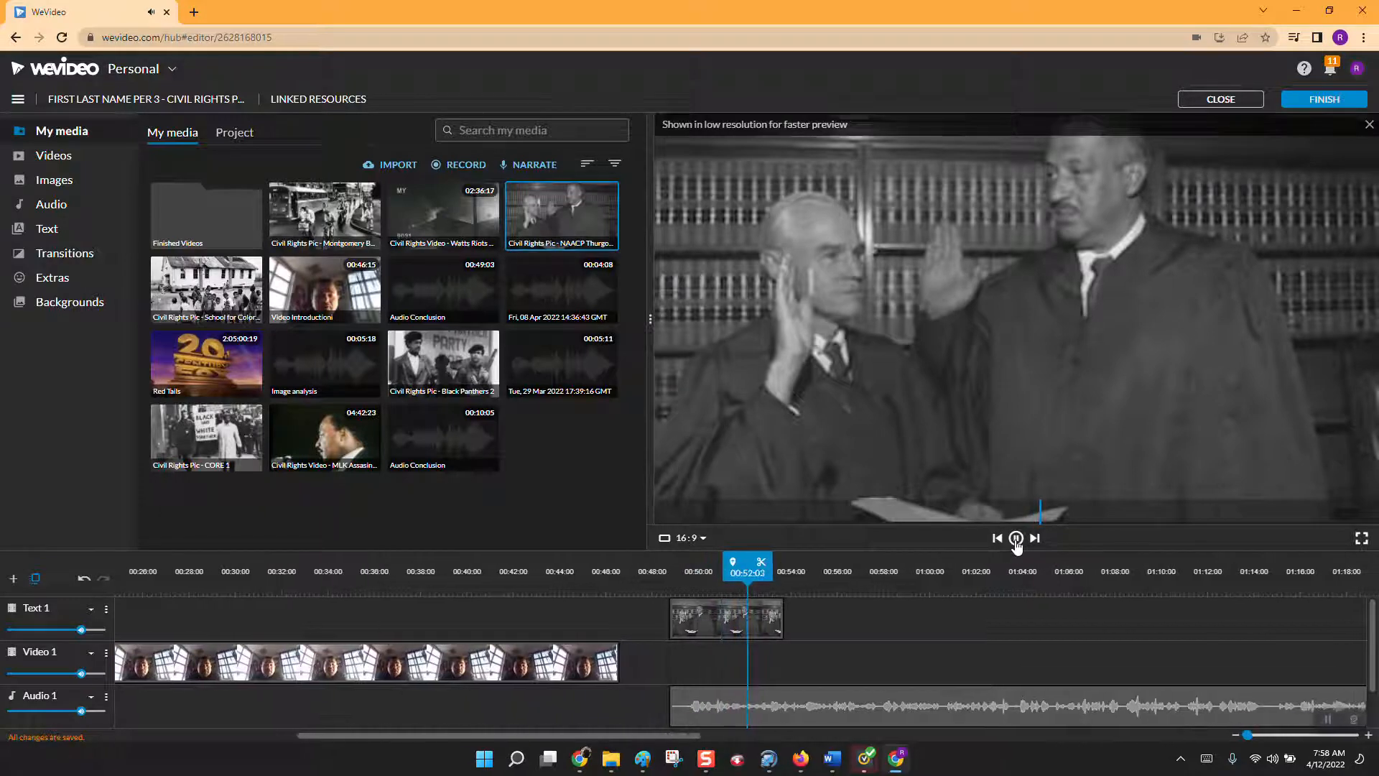
pyautogui.click(1016, 539)
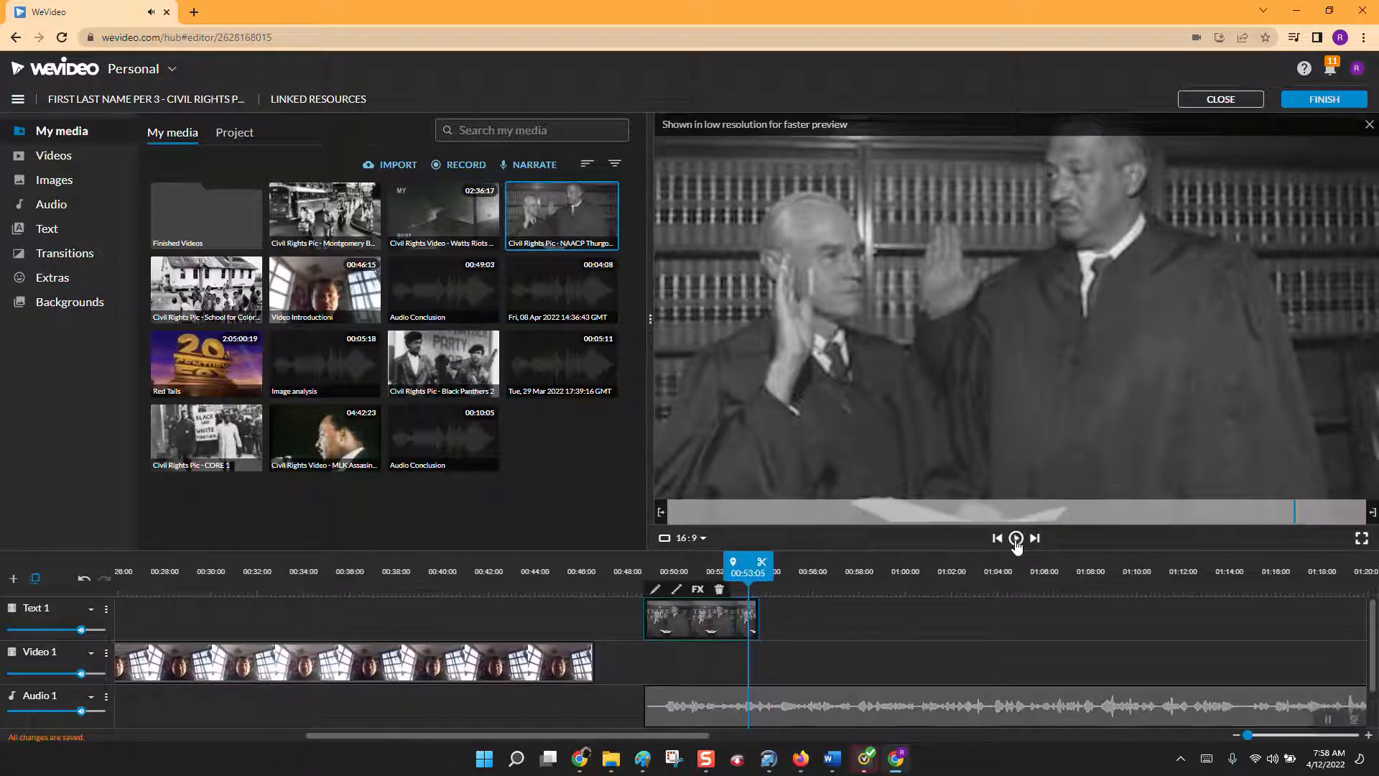
pyautogui.click(755, 624)
pyautogui.moveTo(759, 624); pyautogui.dragTo(1016, 621)
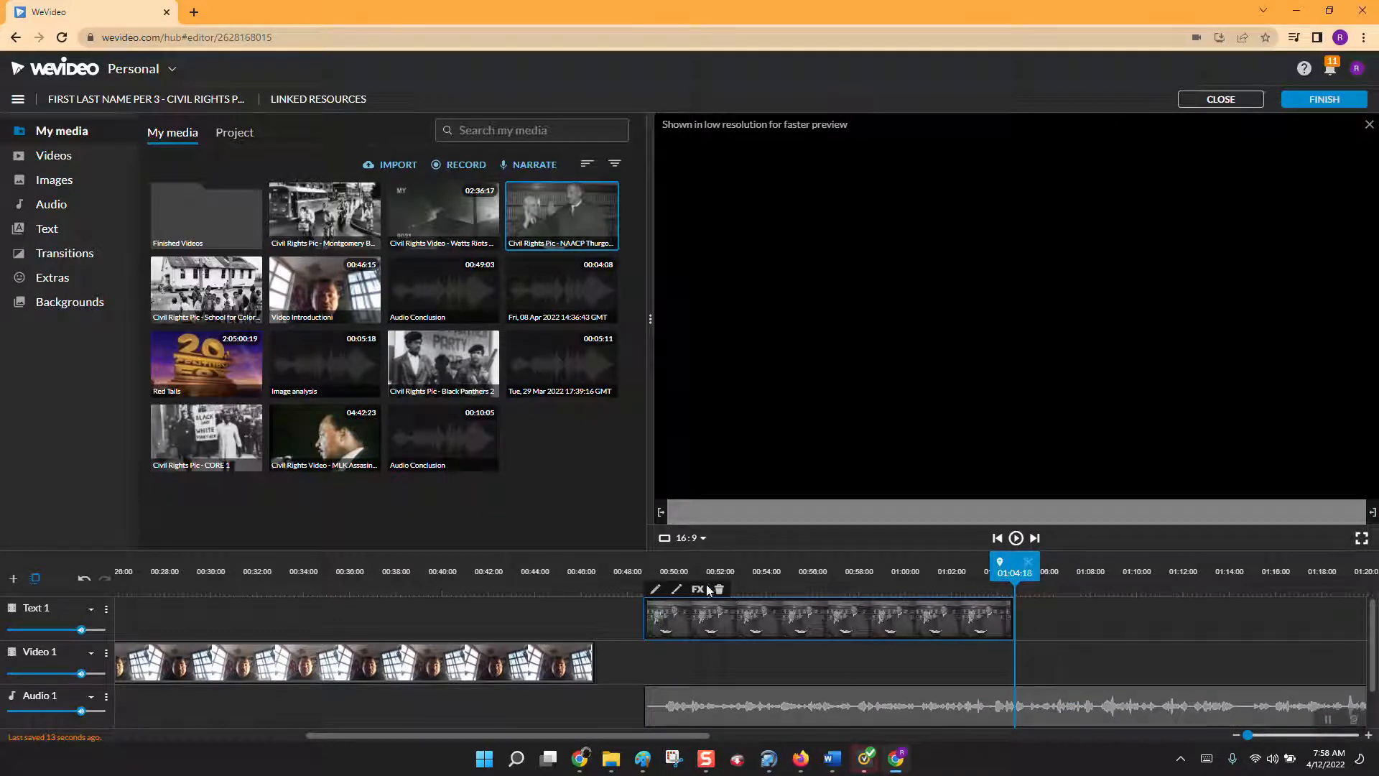
# Add "Civil Rights Pic - Black Panthers 2" to Text 1 at 01:04:18, extend it to about 01:18, and preview the change between pictures.
pyautogui.moveTo(446, 367); pyautogui.dragTo(1026, 619)
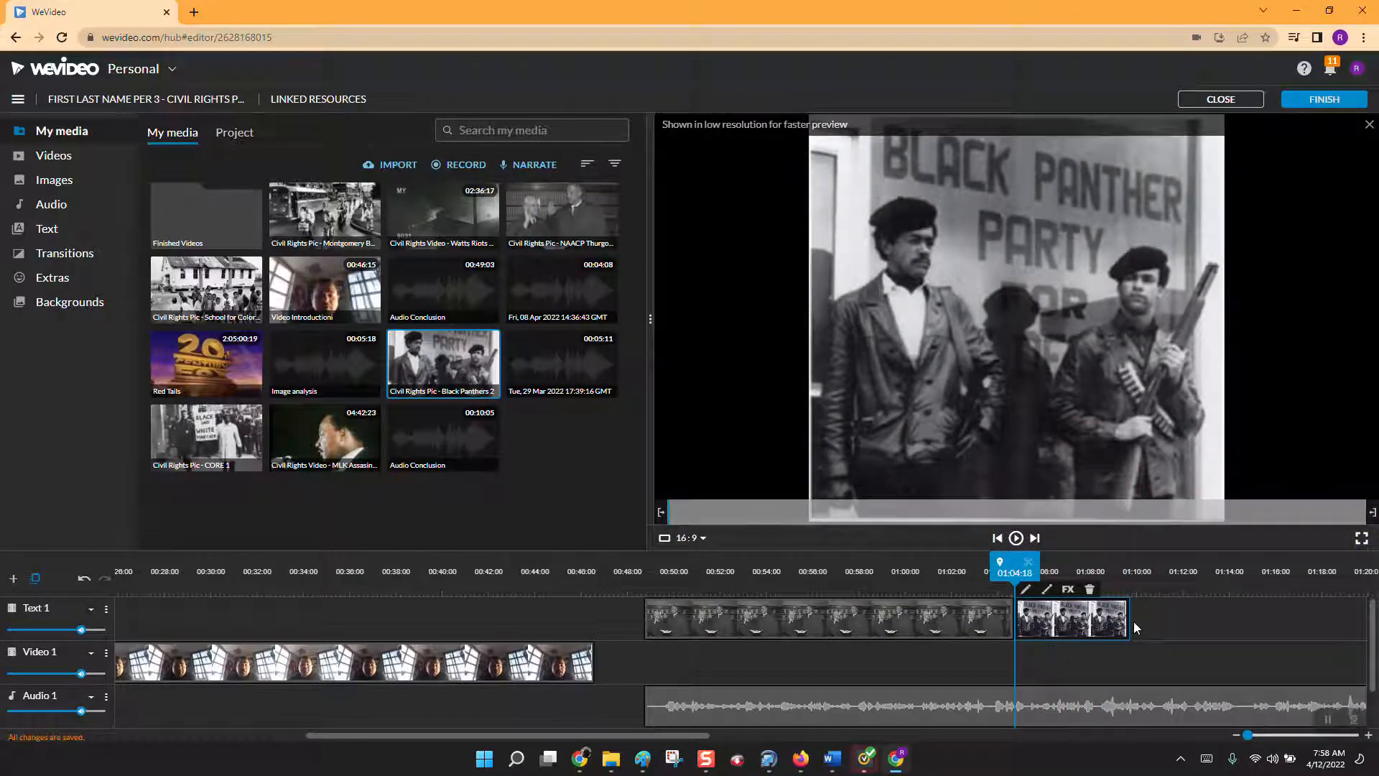
pyautogui.moveTo(1130, 622); pyautogui.dragTo(1330, 624)
pyautogui.moveTo(1324, 573); pyautogui.dragTo(910, 605)
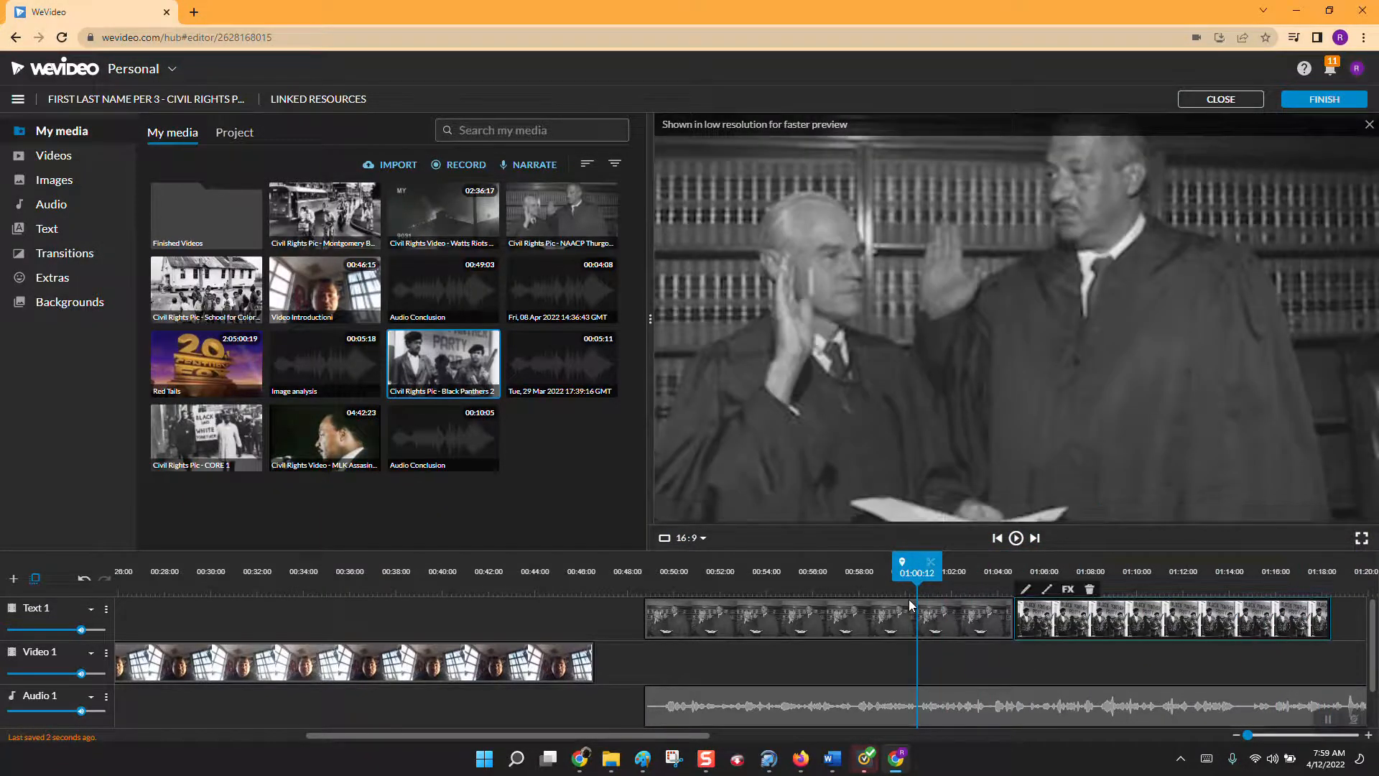
pyautogui.click(1016, 539)
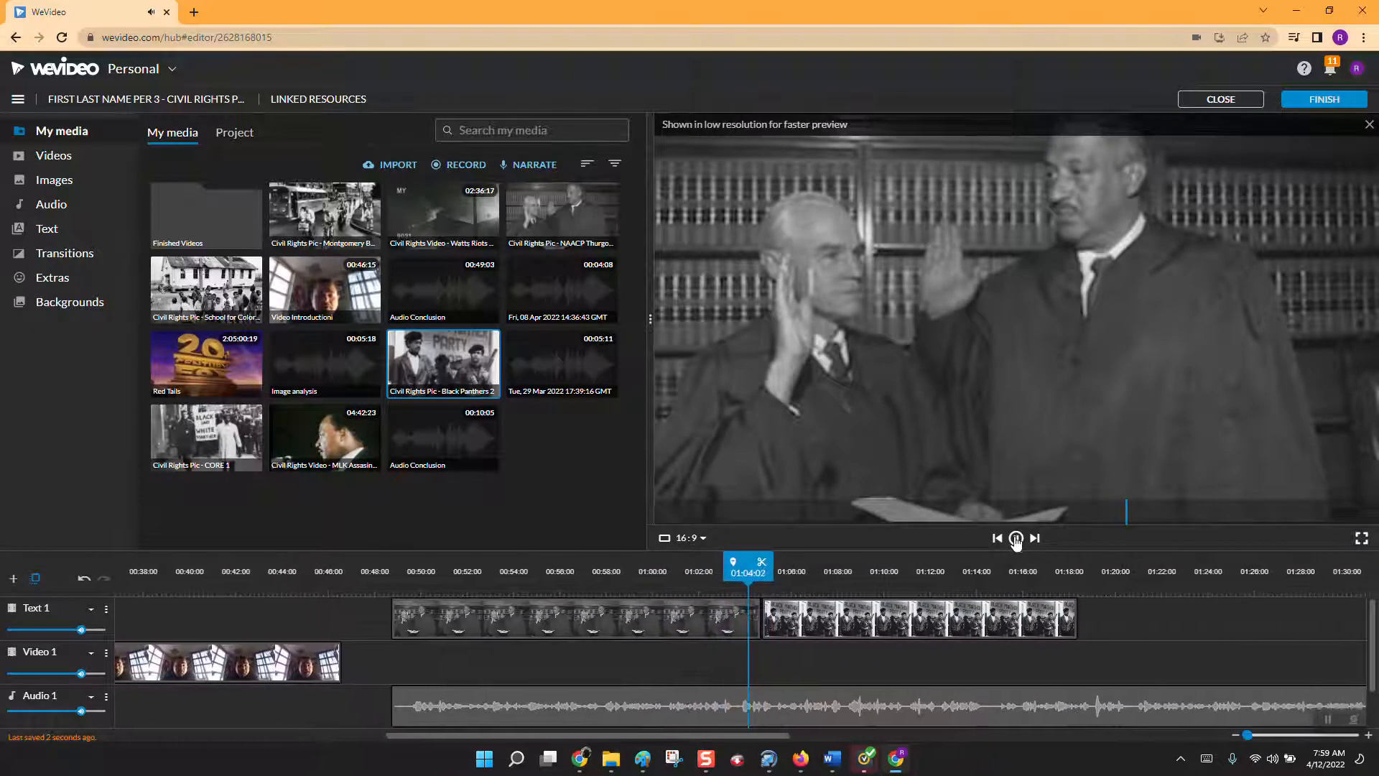
pyautogui.click(842, 632)
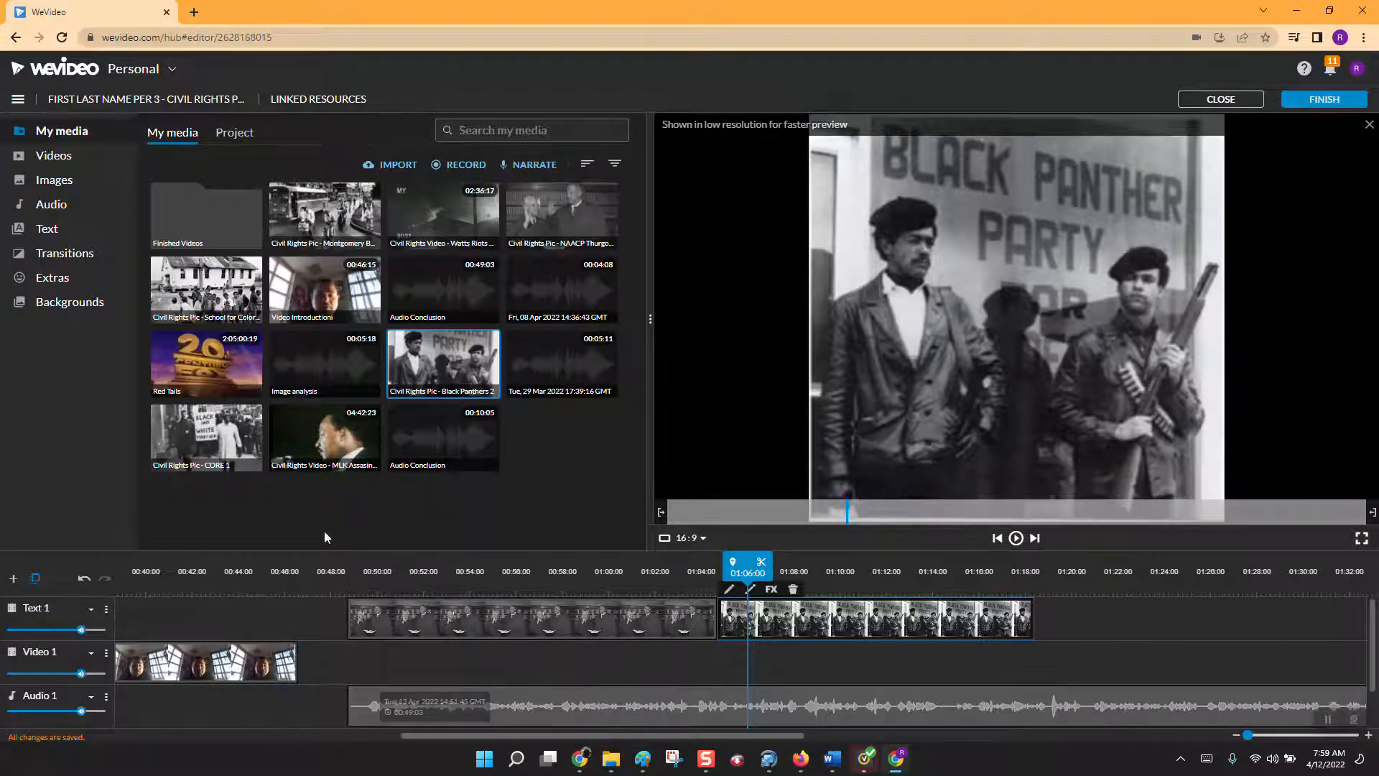
# Place the Watts Riots video on Video 1 at 00:48:18 beneath the pictures and preview how they overlap.
pyautogui.click(442, 226)
pyautogui.moveTo(435, 240); pyautogui.dragTo(365, 658)
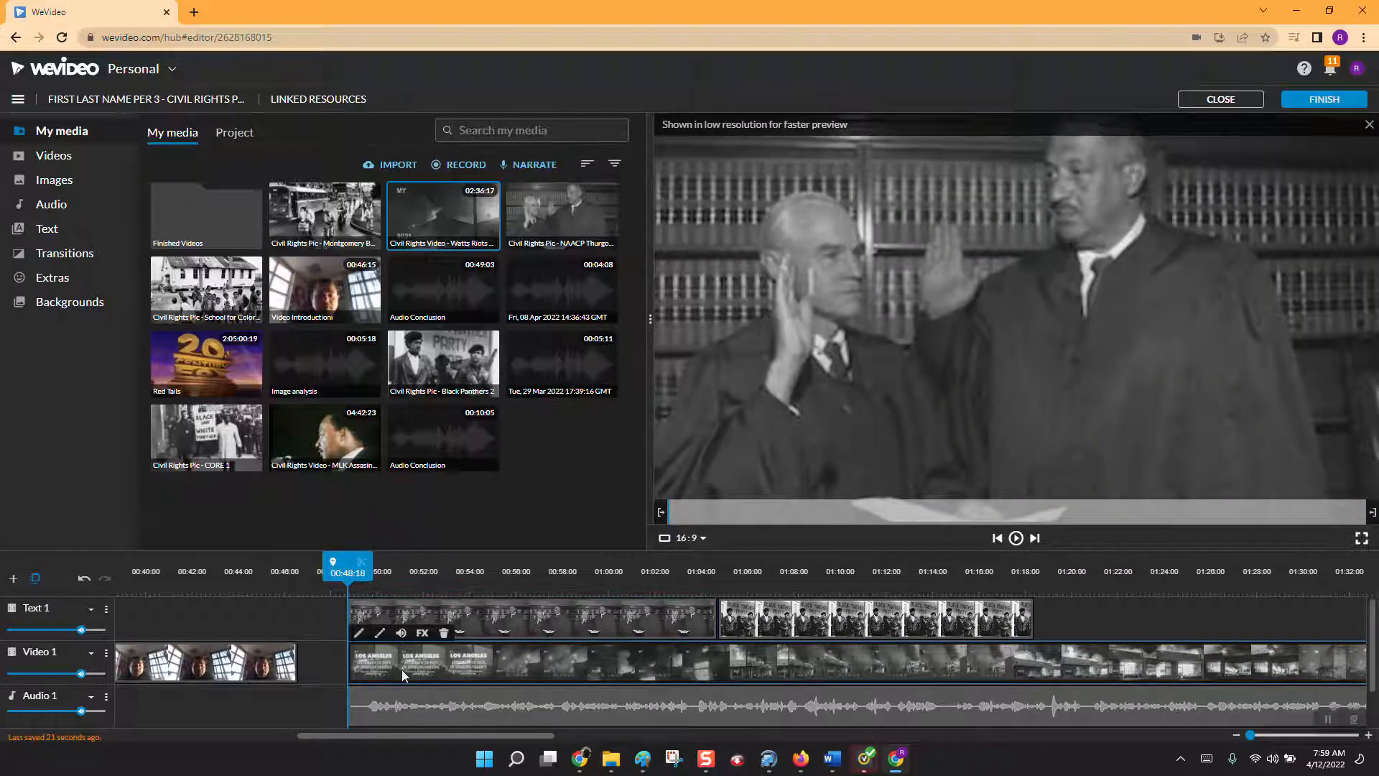
pyautogui.click(1019, 540)
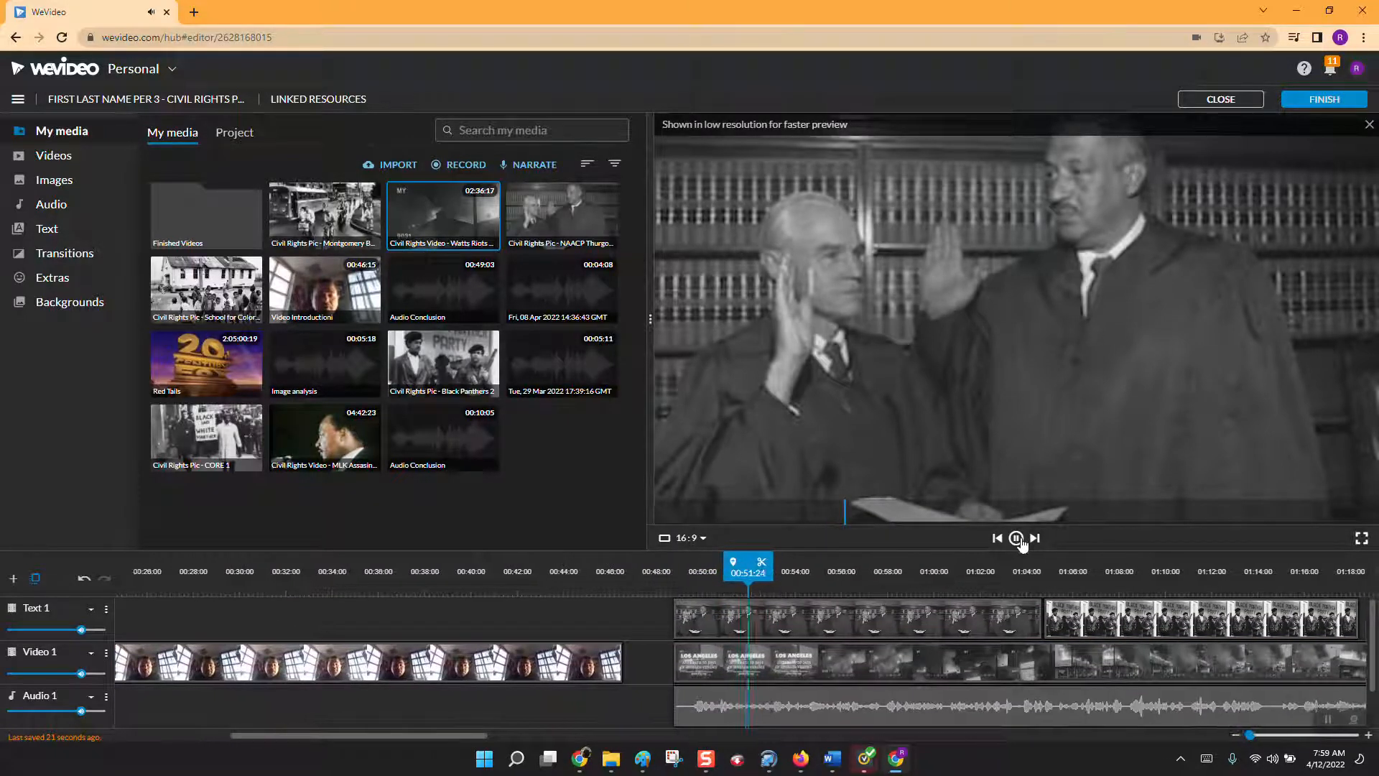
pyautogui.click(853, 603)
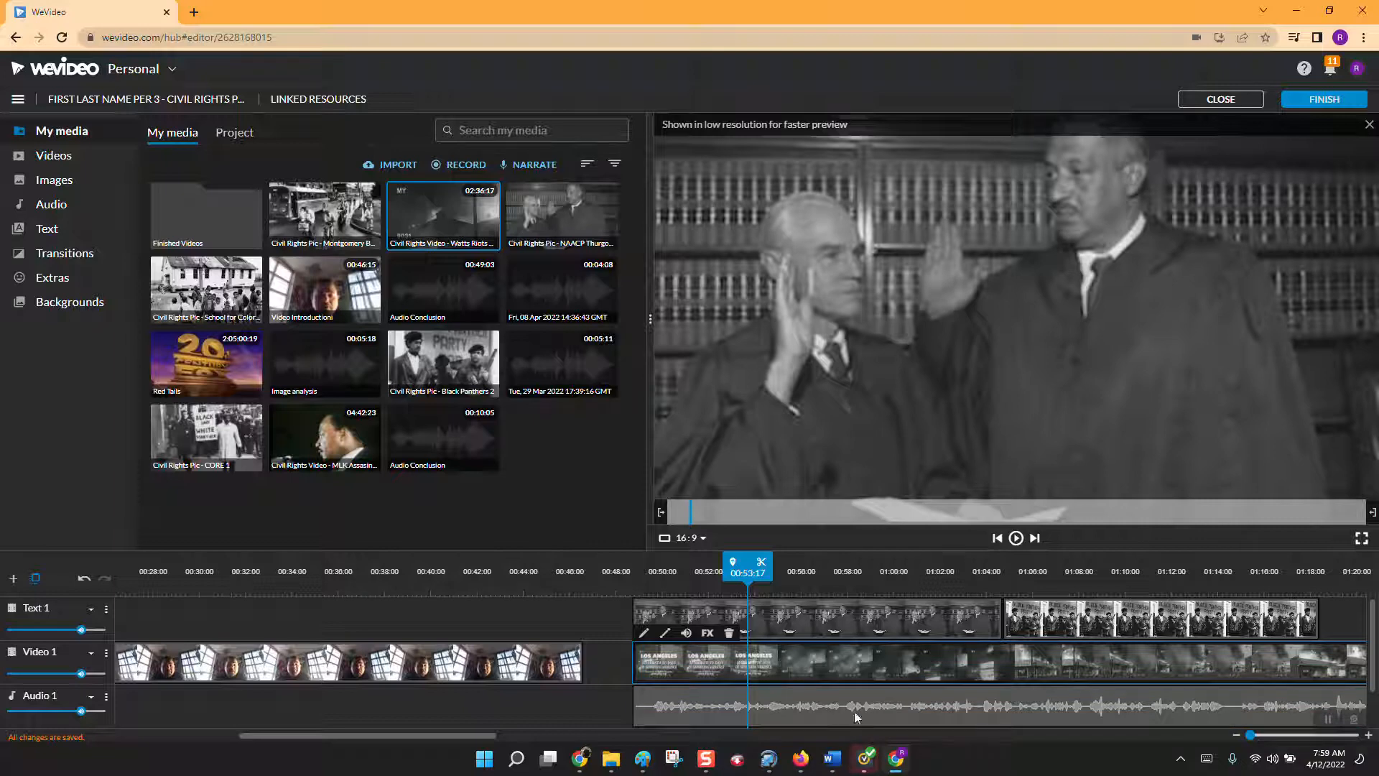
# Move the Watts Riots clip on Video 1 to start at 01:37:21, where the narration ends.
pyautogui.moveTo(490, 736); pyautogui.dragTo(1175, 665)
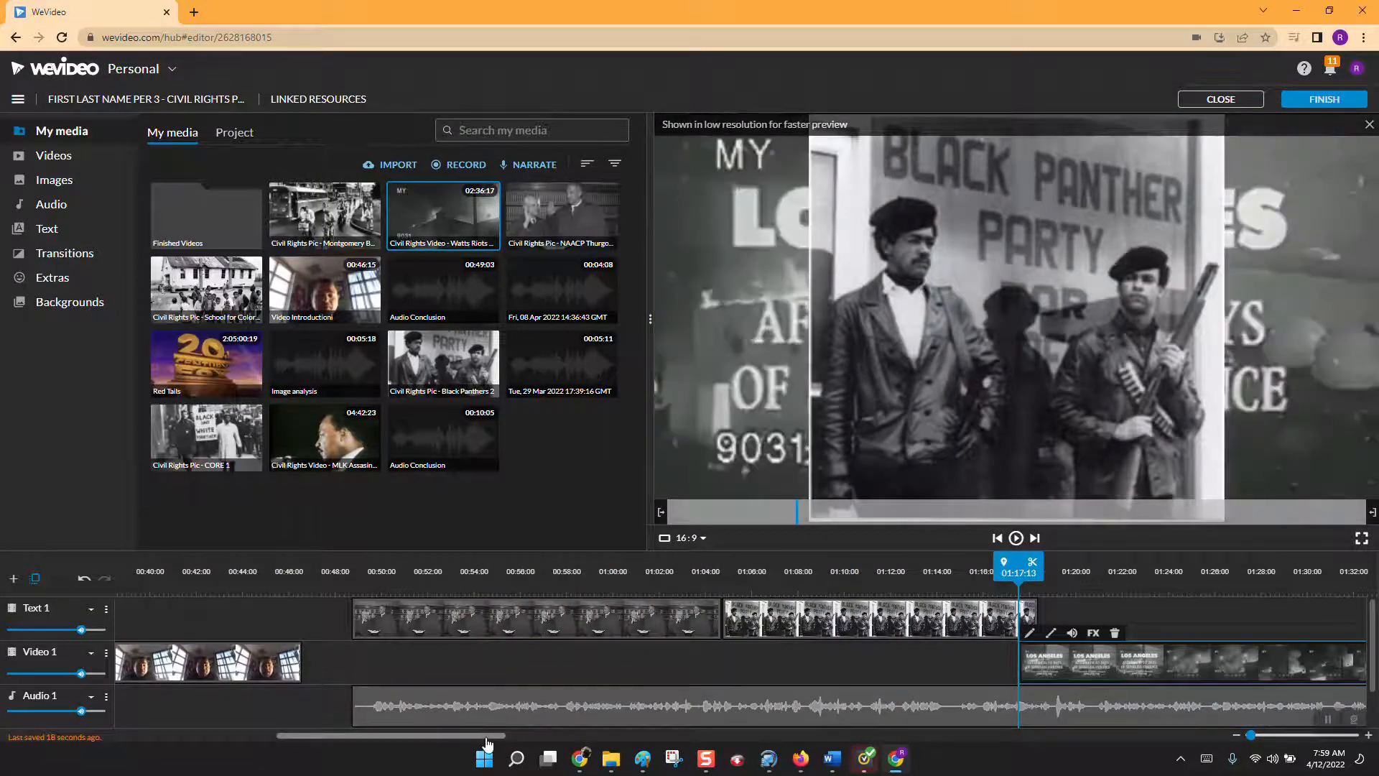
pyautogui.moveTo(493, 736); pyautogui.dragTo(675, 722)
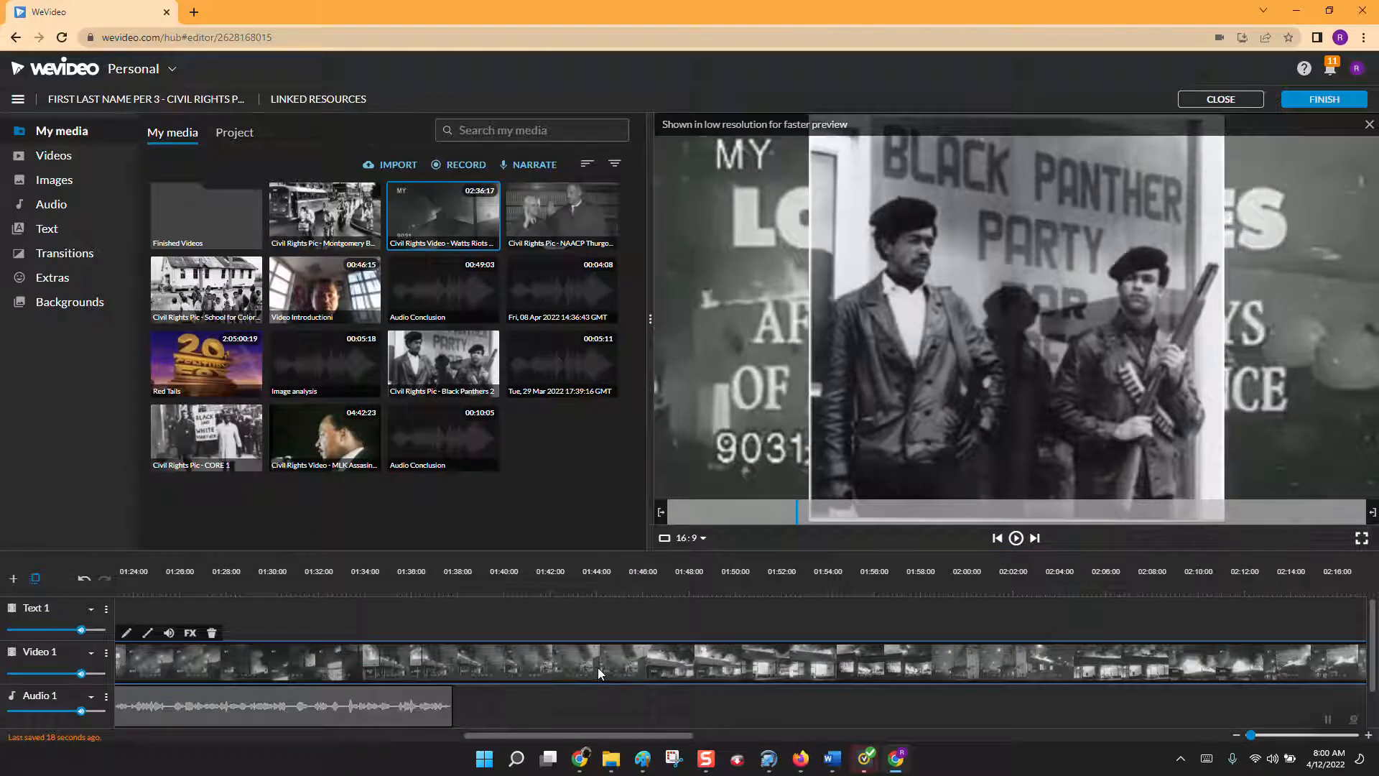
pyautogui.moveTo(597, 667); pyautogui.dragTo(1069, 660)
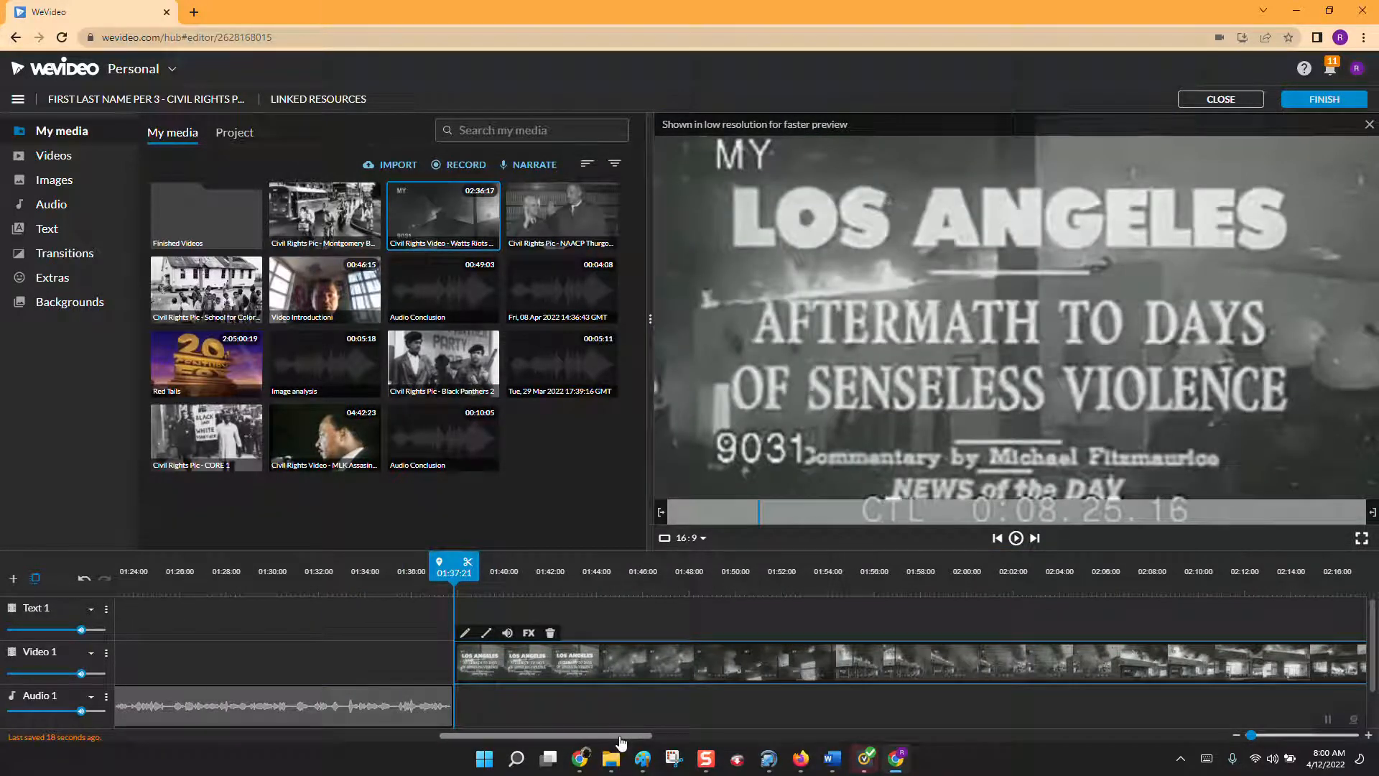
# Cut off the opening of the Watts Riots clip by splitting it at 02:06:04, and move the remaining part to start at 01:37:21.
pyautogui.moveTo(620, 738); pyautogui.dragTo(672, 733)
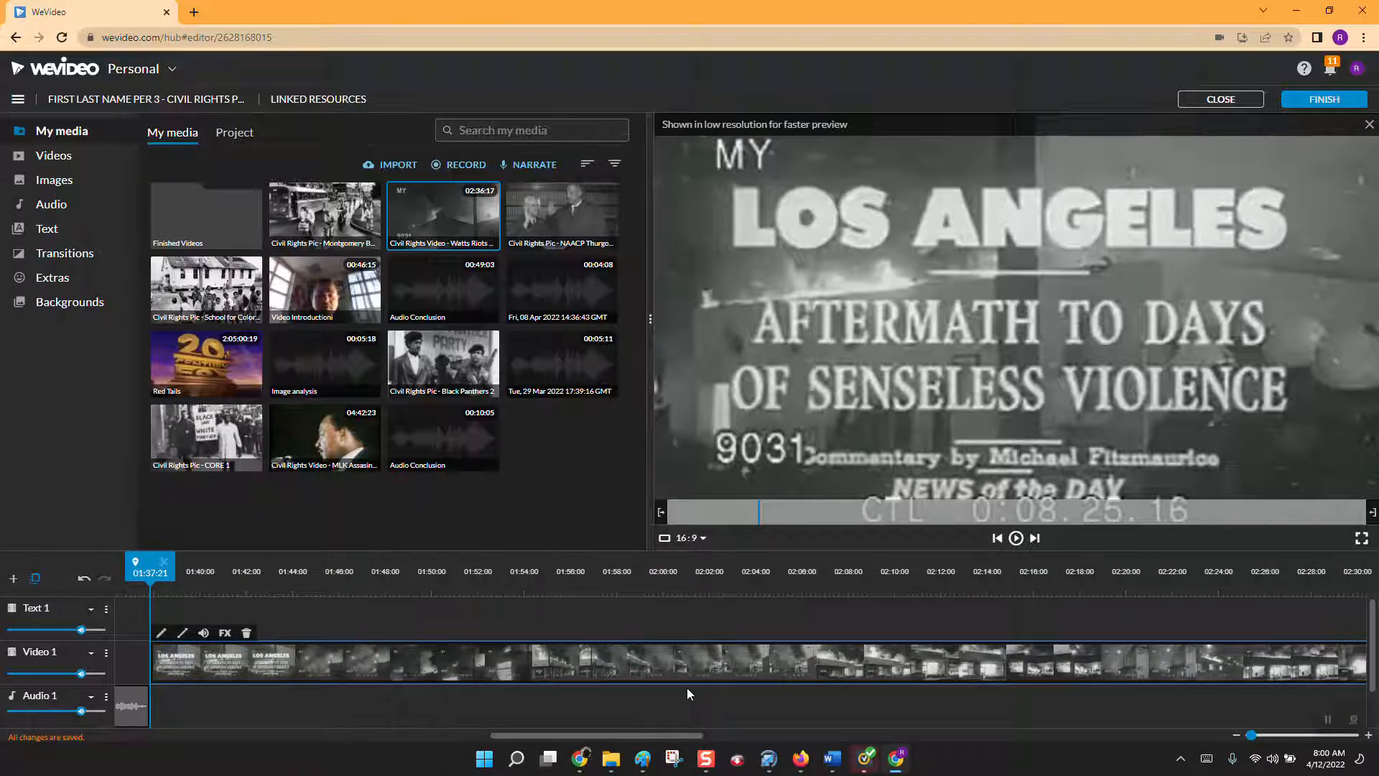
pyautogui.moveTo(143, 563); pyautogui.dragTo(806, 585)
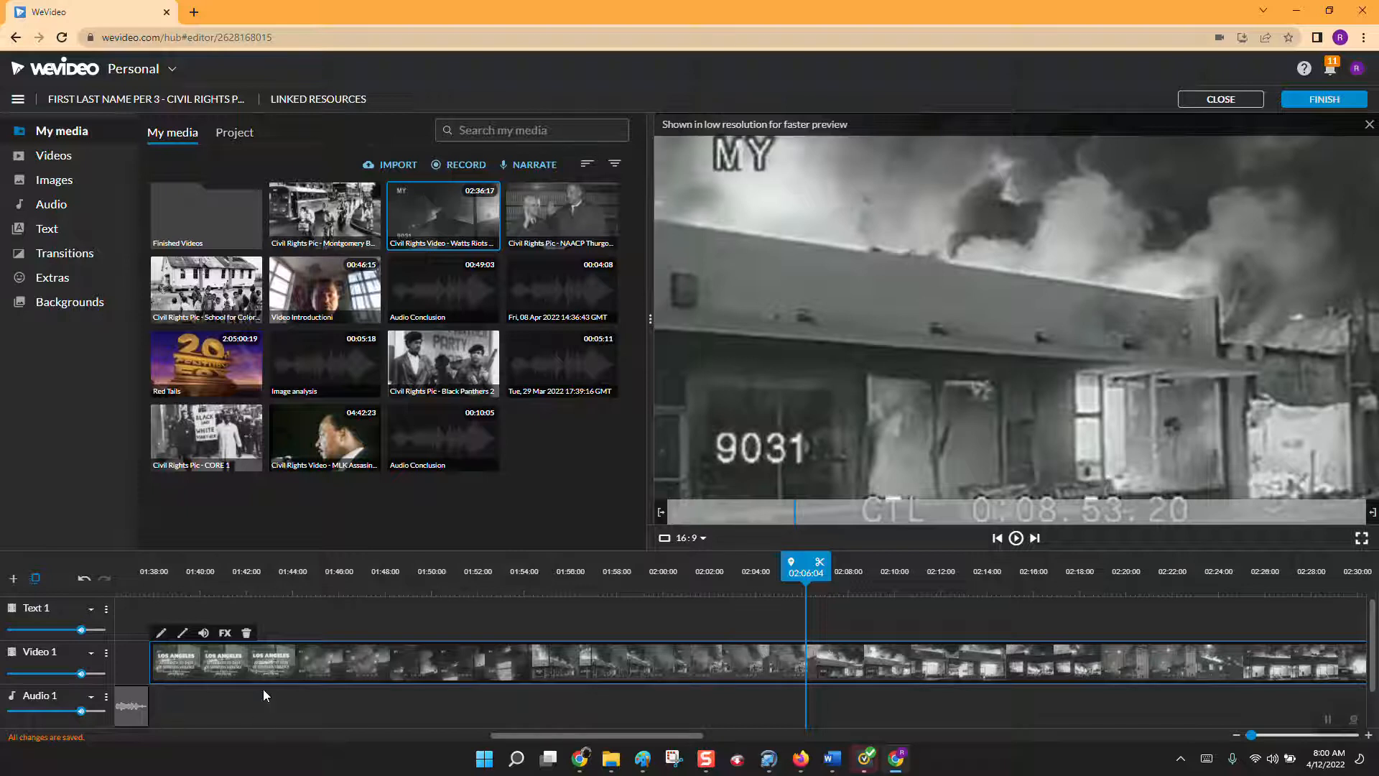
pyautogui.click(821, 564)
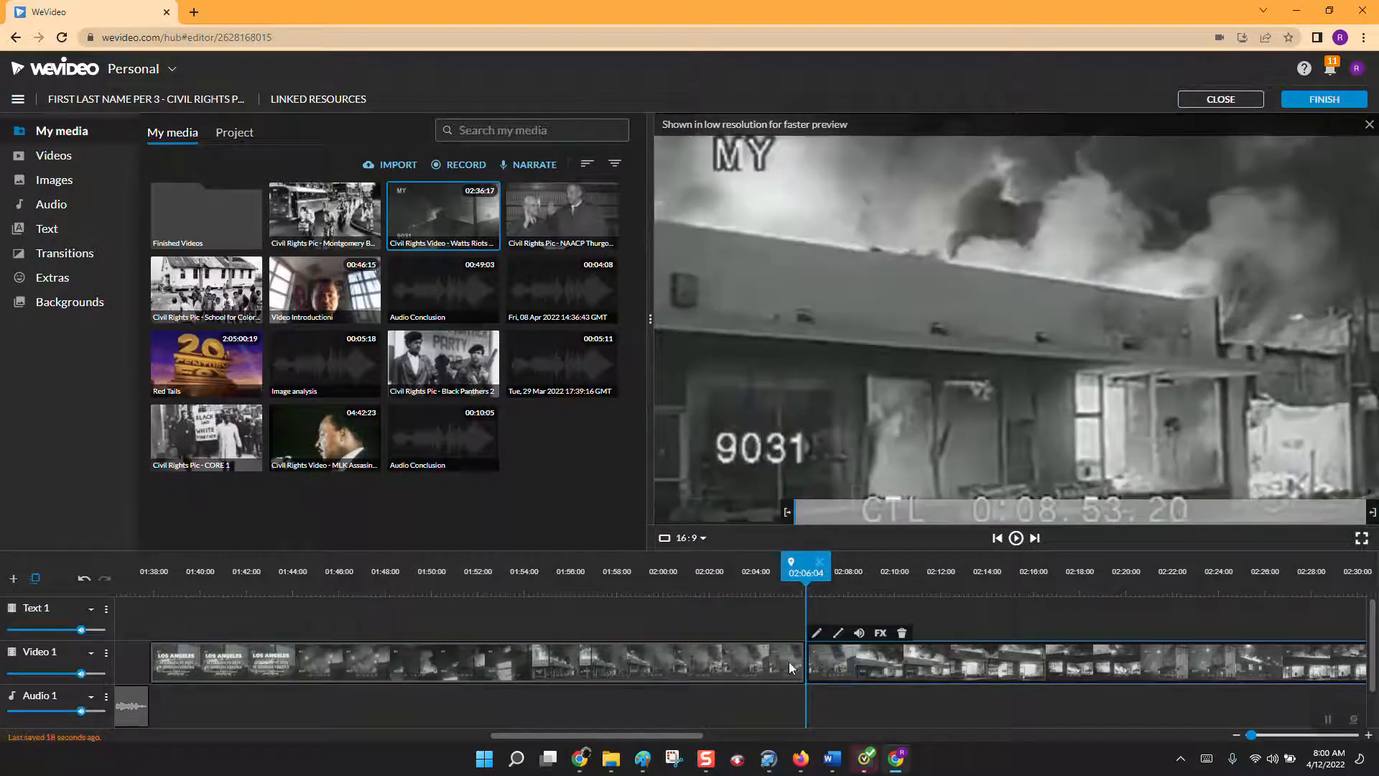
pyautogui.click(755, 665)
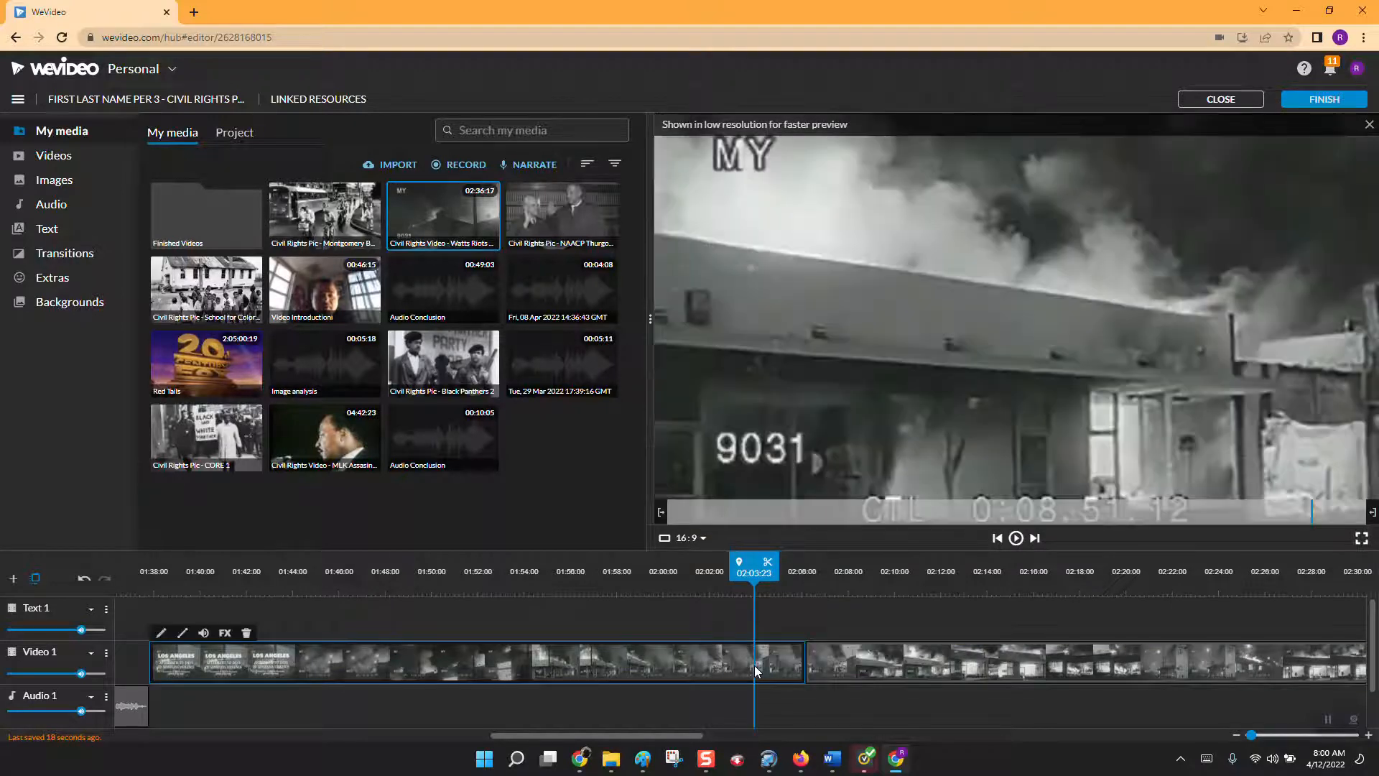
pyautogui.press('Delete')
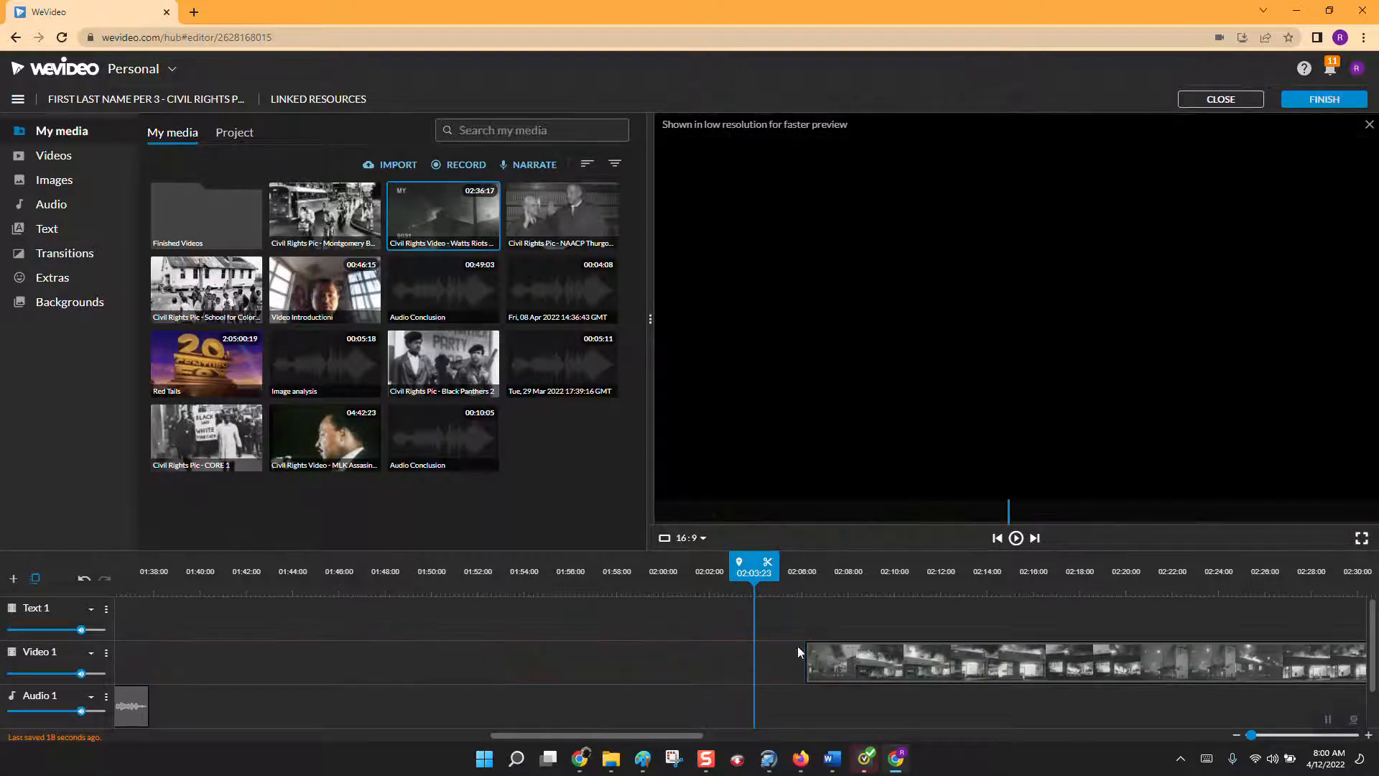
pyautogui.moveTo(937, 665); pyautogui.dragTo(277, 670)
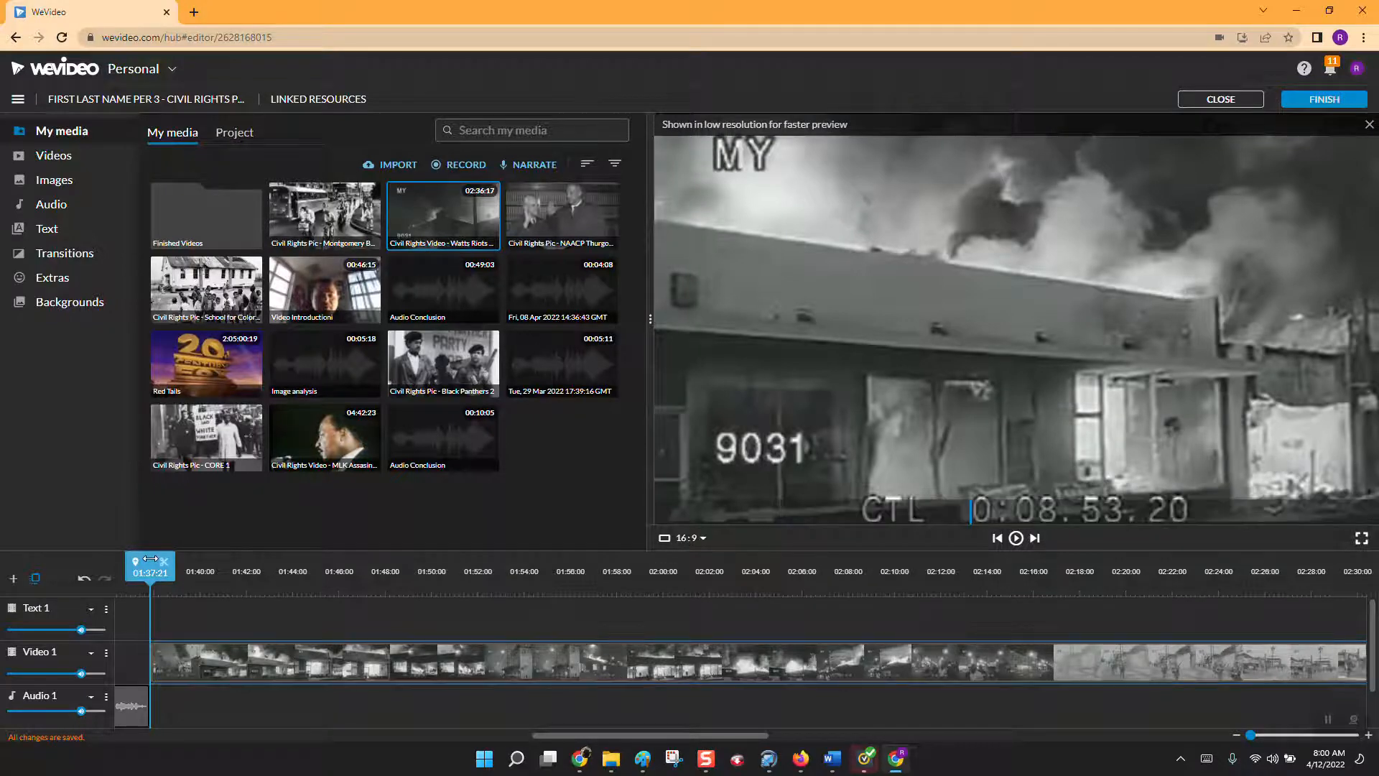
# Split the Watts Riots clip at 02:24:11 and delete the part after the cut, checking the clip's last frames.
pyautogui.moveTo(168, 566); pyautogui.dragTo(1230, 596)
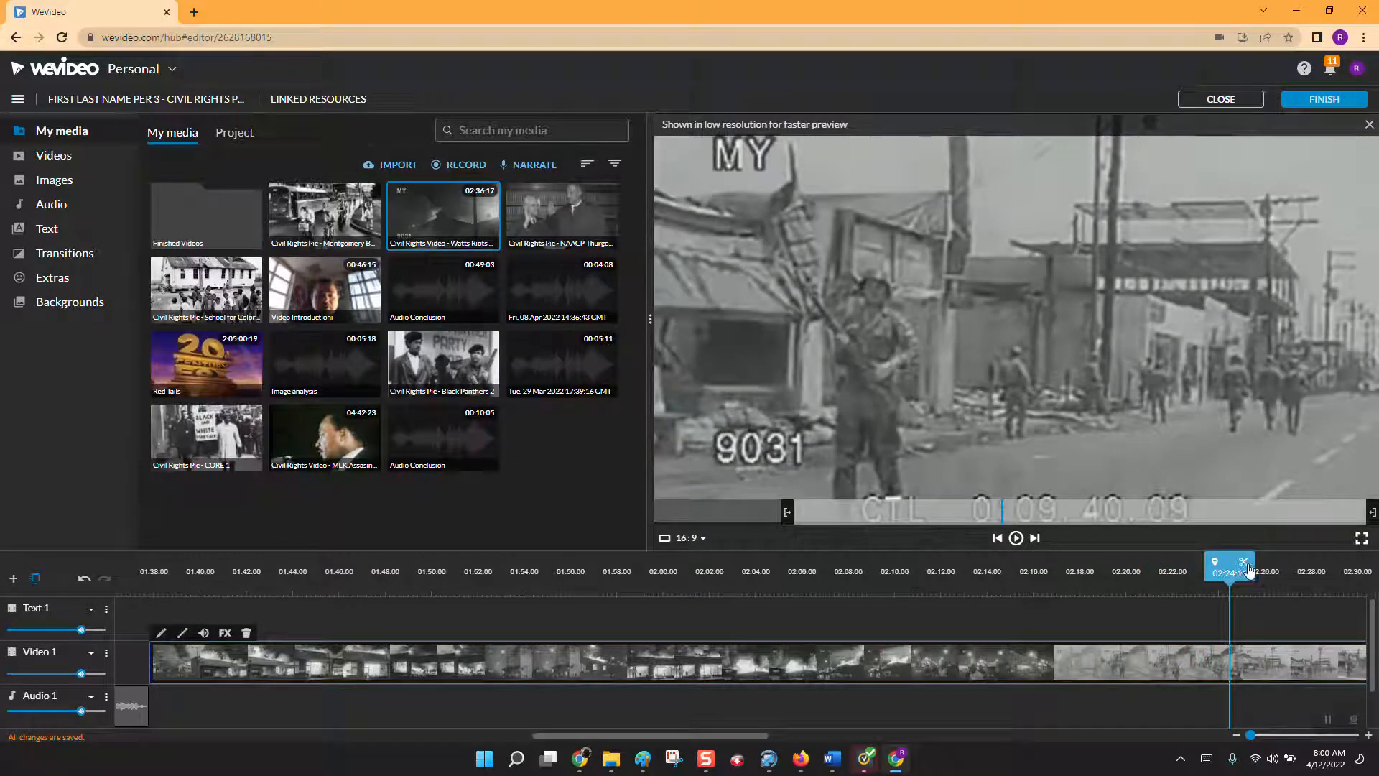
pyautogui.click(1244, 566)
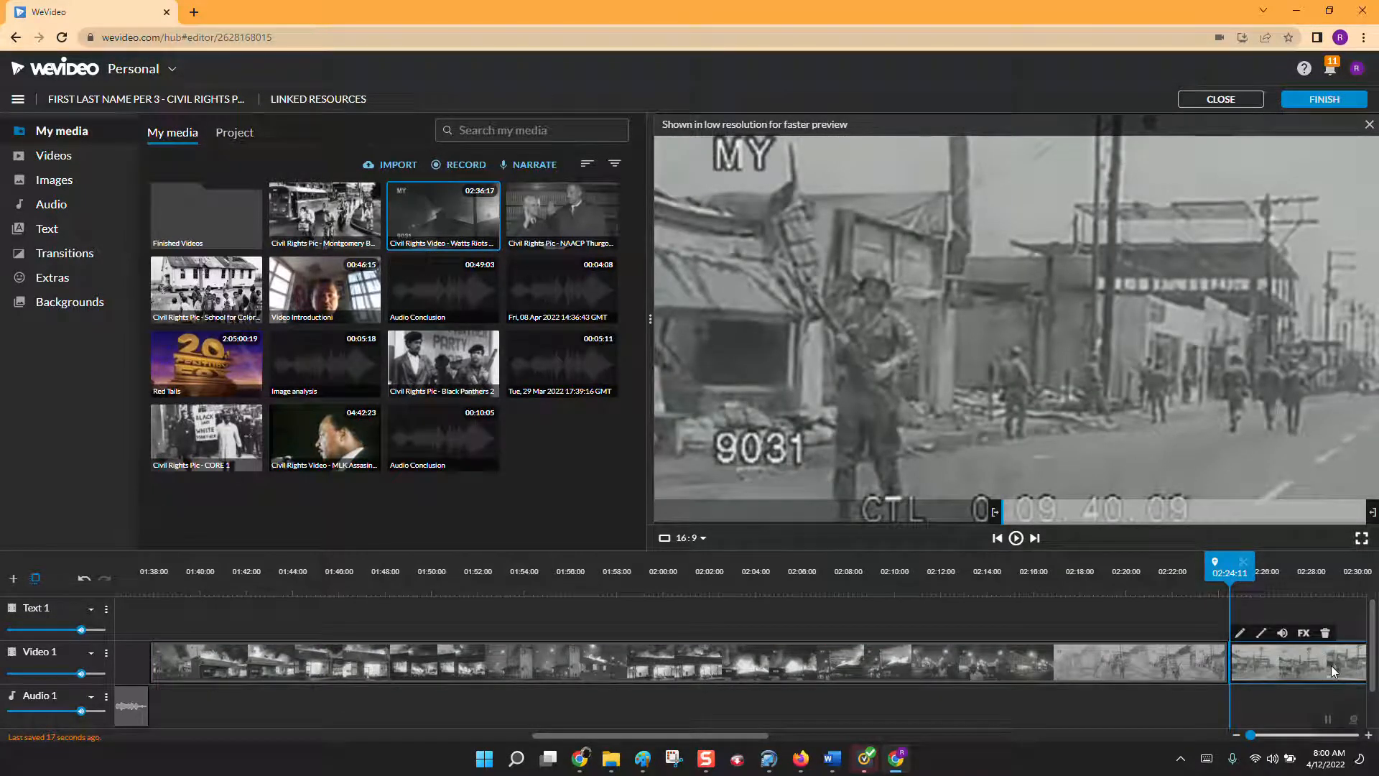
pyautogui.press('Delete')
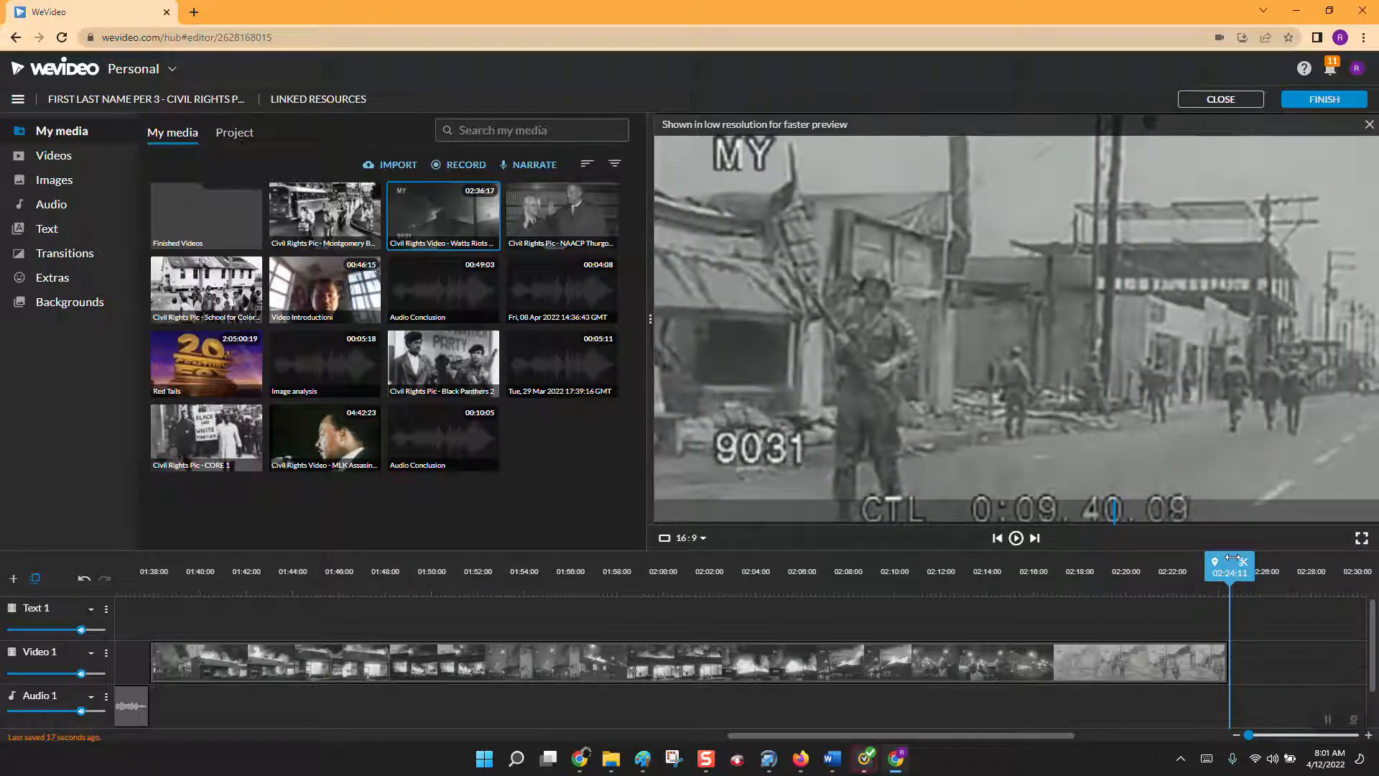
pyautogui.moveTo(1232, 559); pyautogui.dragTo(1230, 651)
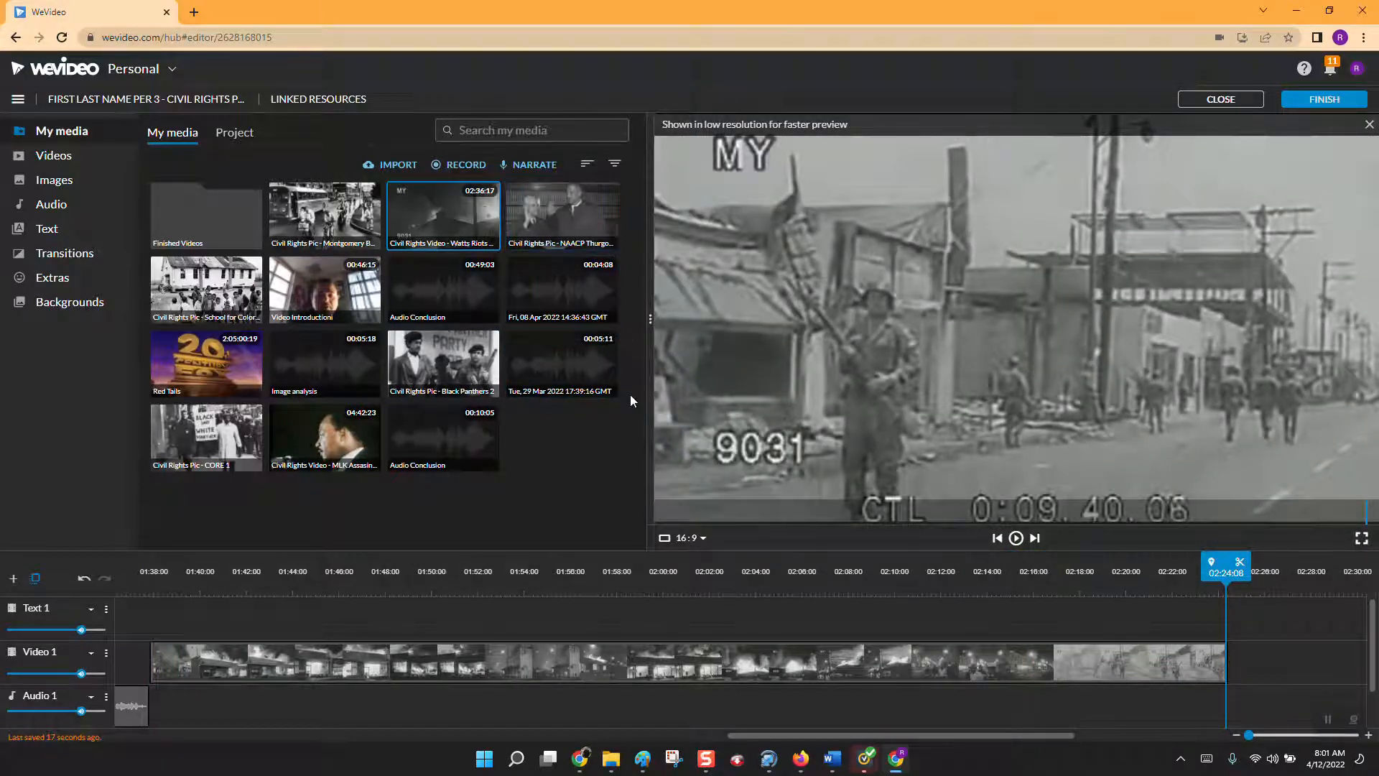
# Move the Audio 1 narration and the NAACP picture on Text 1 to start at 00:46:15, directly after the video introduction.
pyautogui.moveTo(787, 739); pyautogui.dragTo(172, 722)
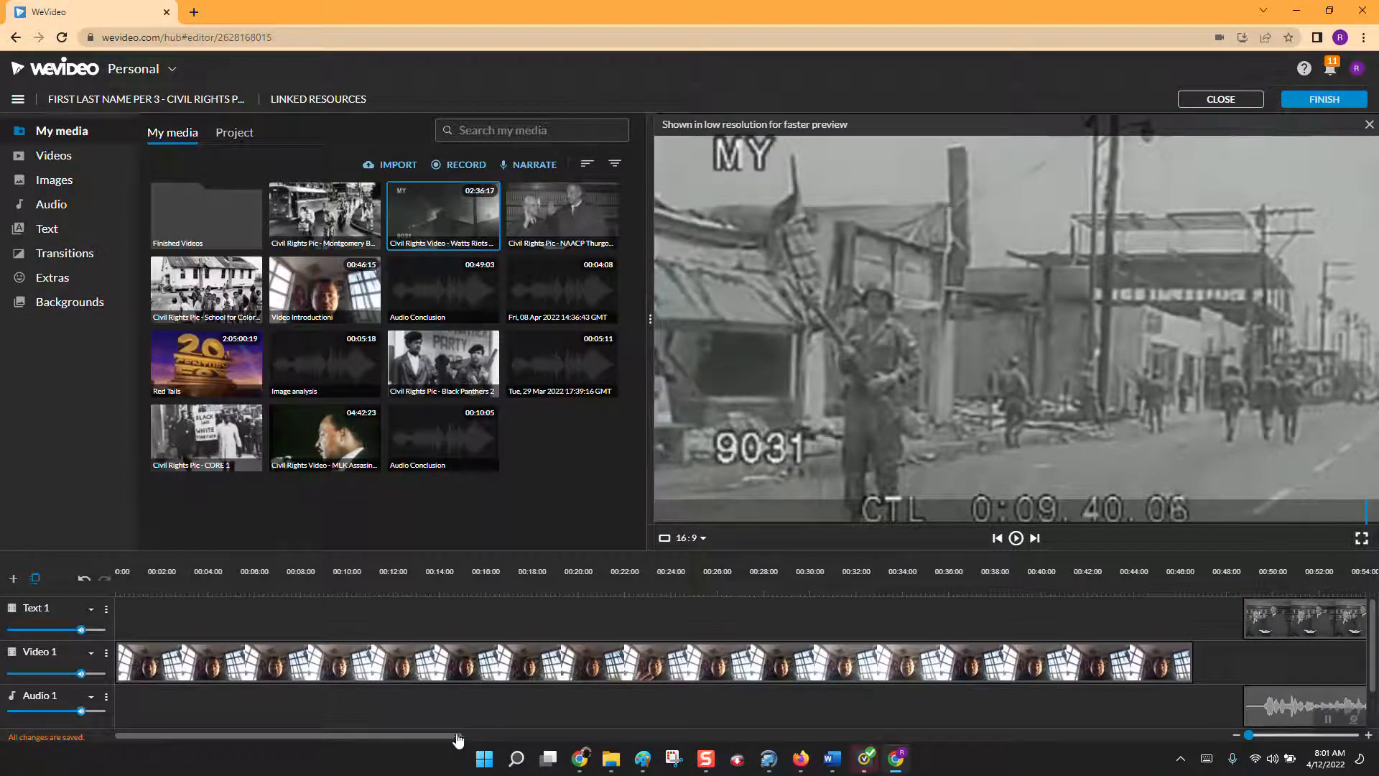
pyautogui.moveTo(458, 740); pyautogui.dragTo(636, 722)
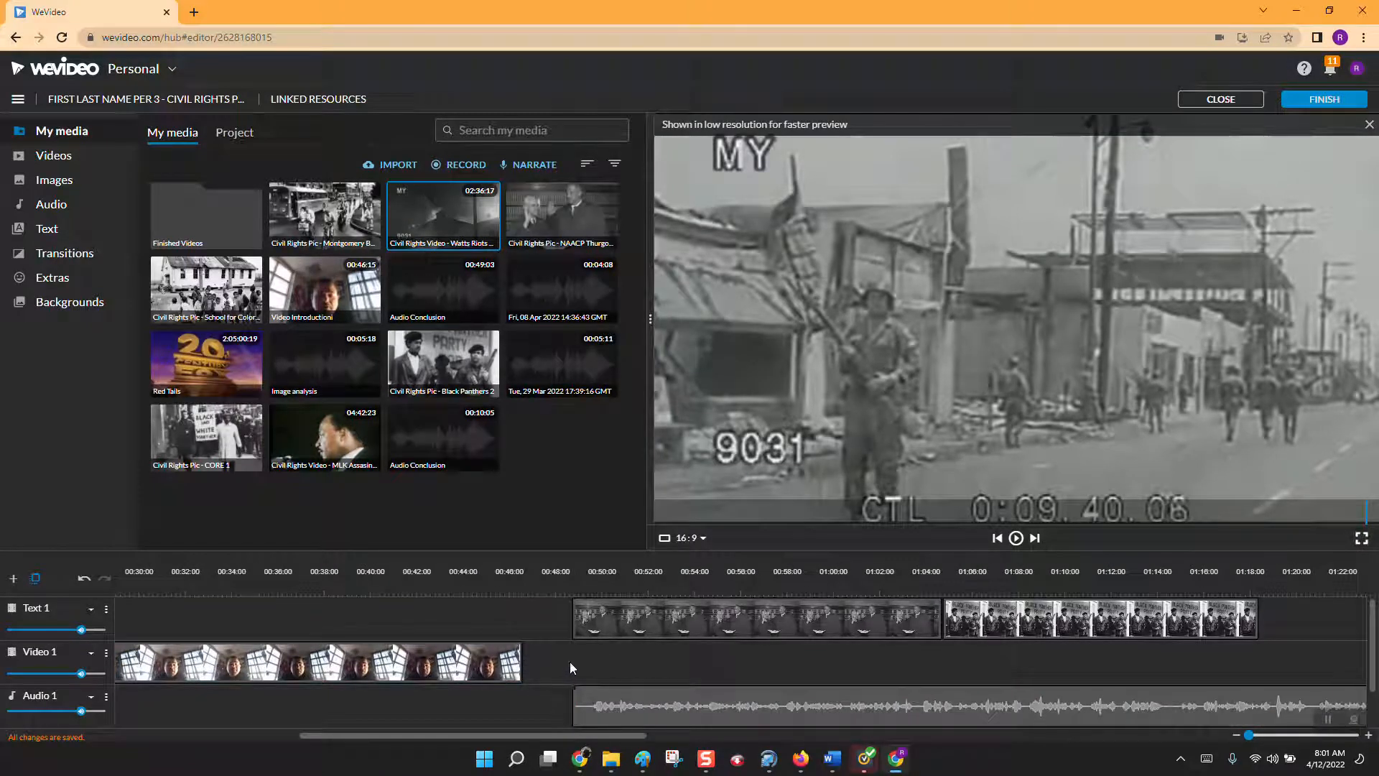
pyautogui.moveTo(628, 704); pyautogui.dragTo(577, 704)
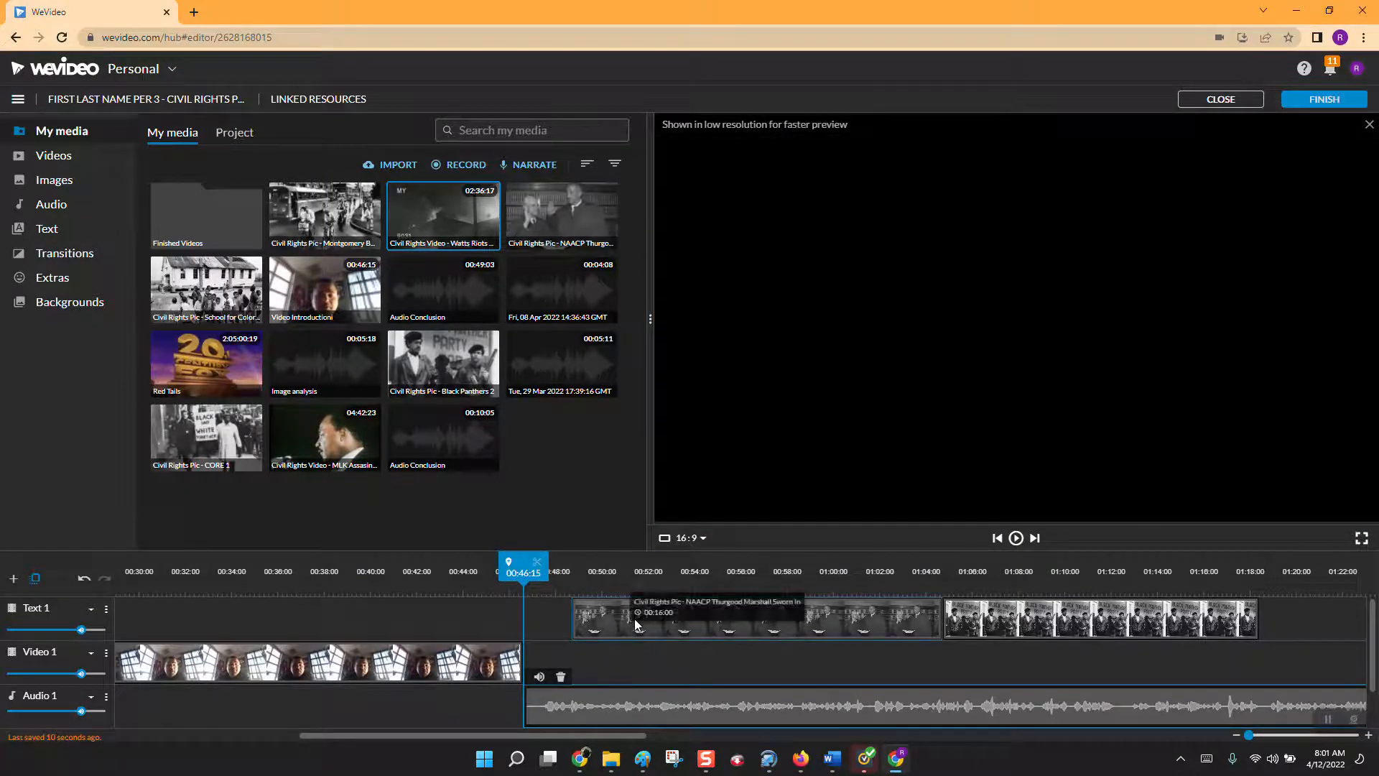
pyautogui.moveTo(635, 618); pyautogui.dragTo(586, 623)
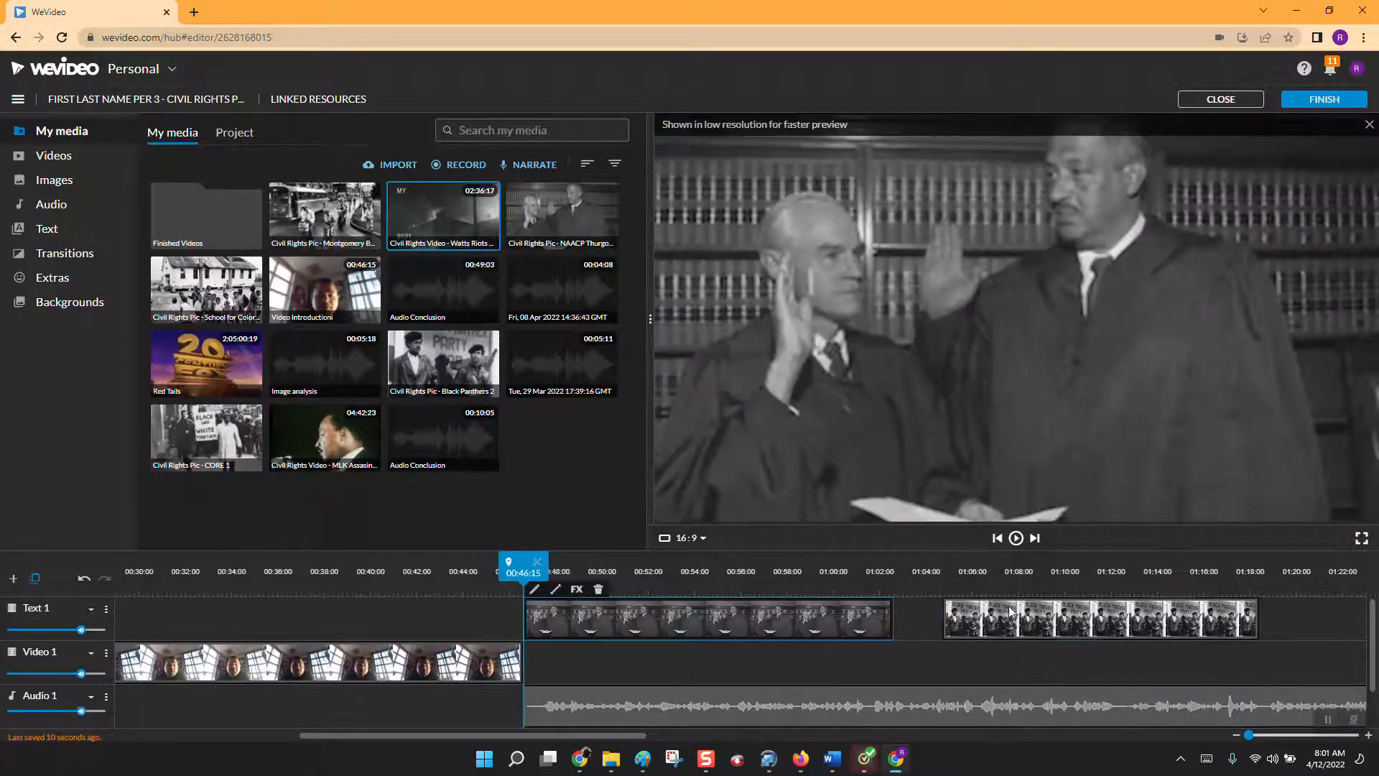
# Move the Black Panthers picture on Text 1 to start at 01:02:15, directly after the NAACP picture, and preview the transition from introduction to narration.
pyautogui.moveTo(1013, 616); pyautogui.dragTo(962, 617)
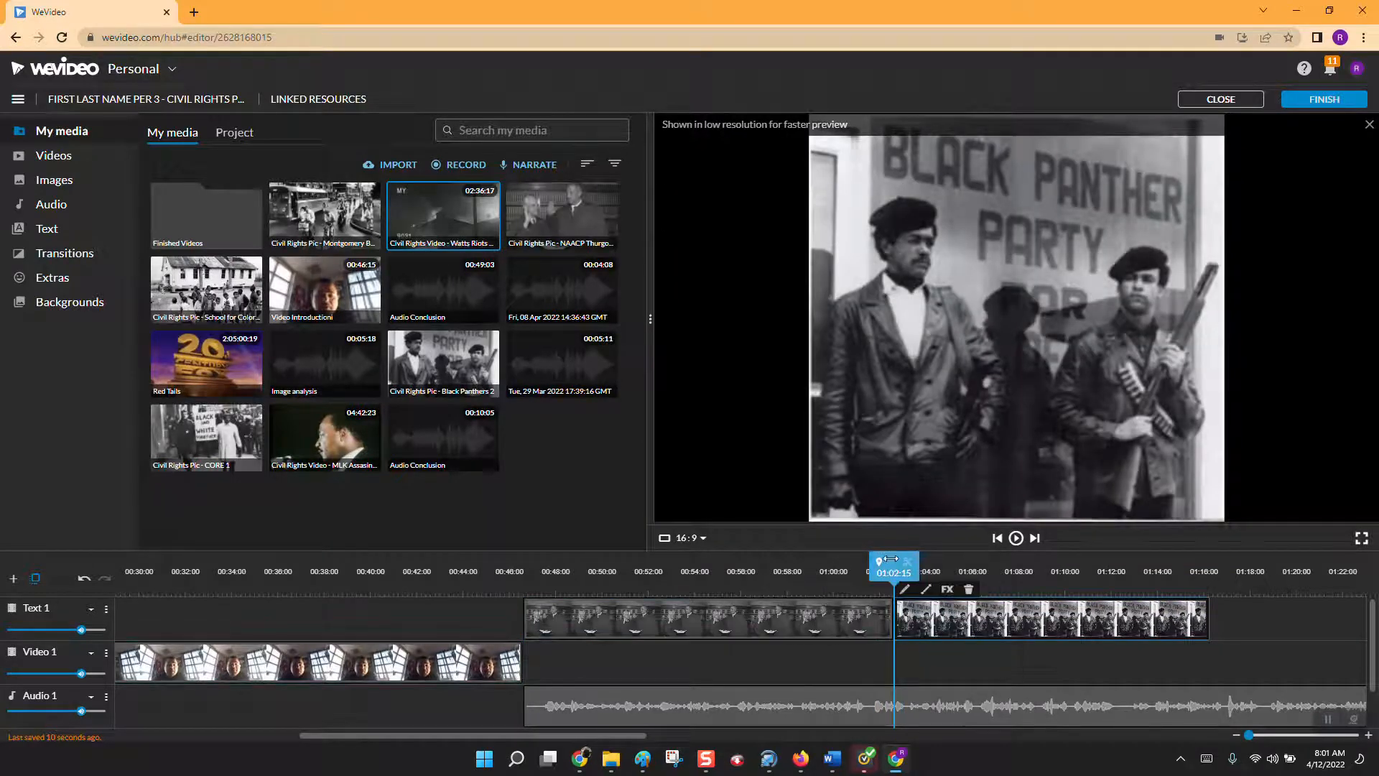
pyautogui.moveTo(891, 558); pyautogui.dragTo(446, 567)
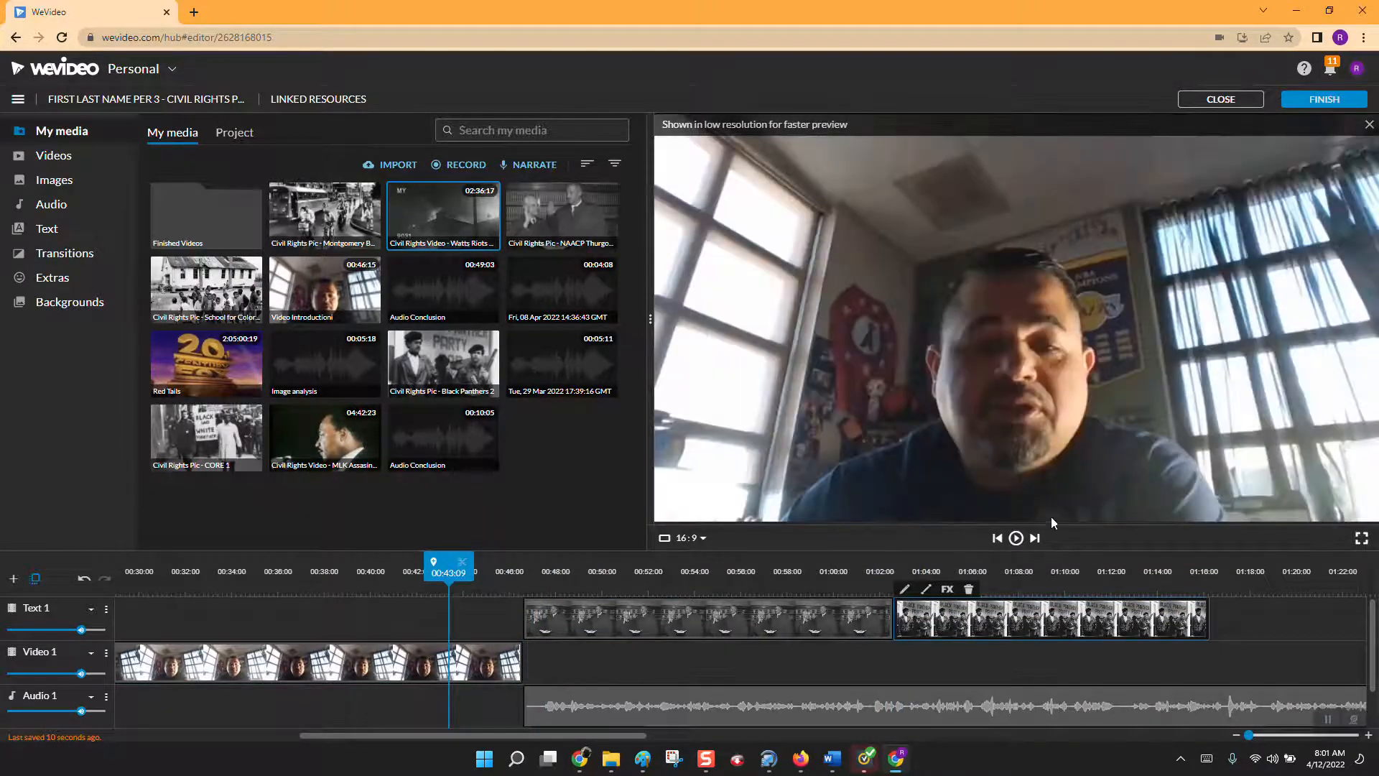
pyautogui.click(1016, 538)
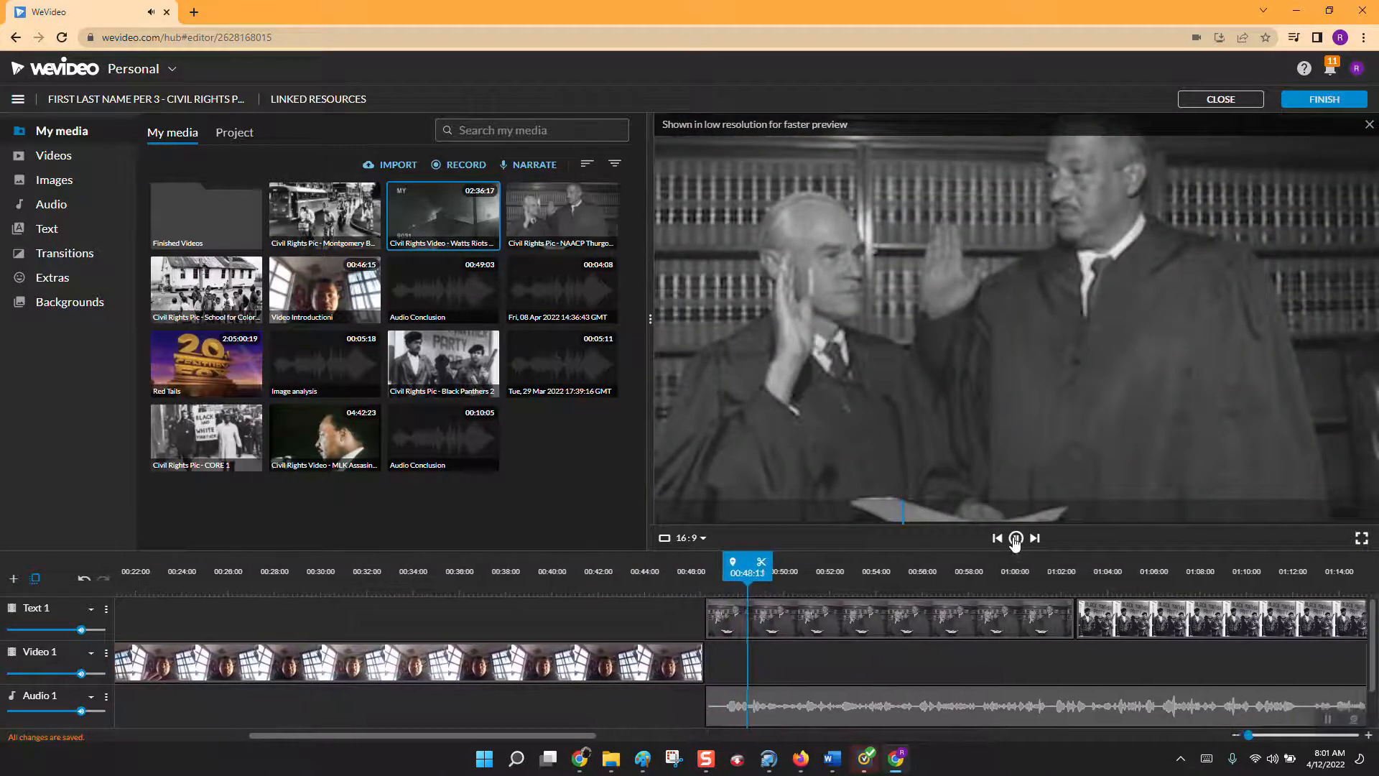
pyautogui.click(1016, 538)
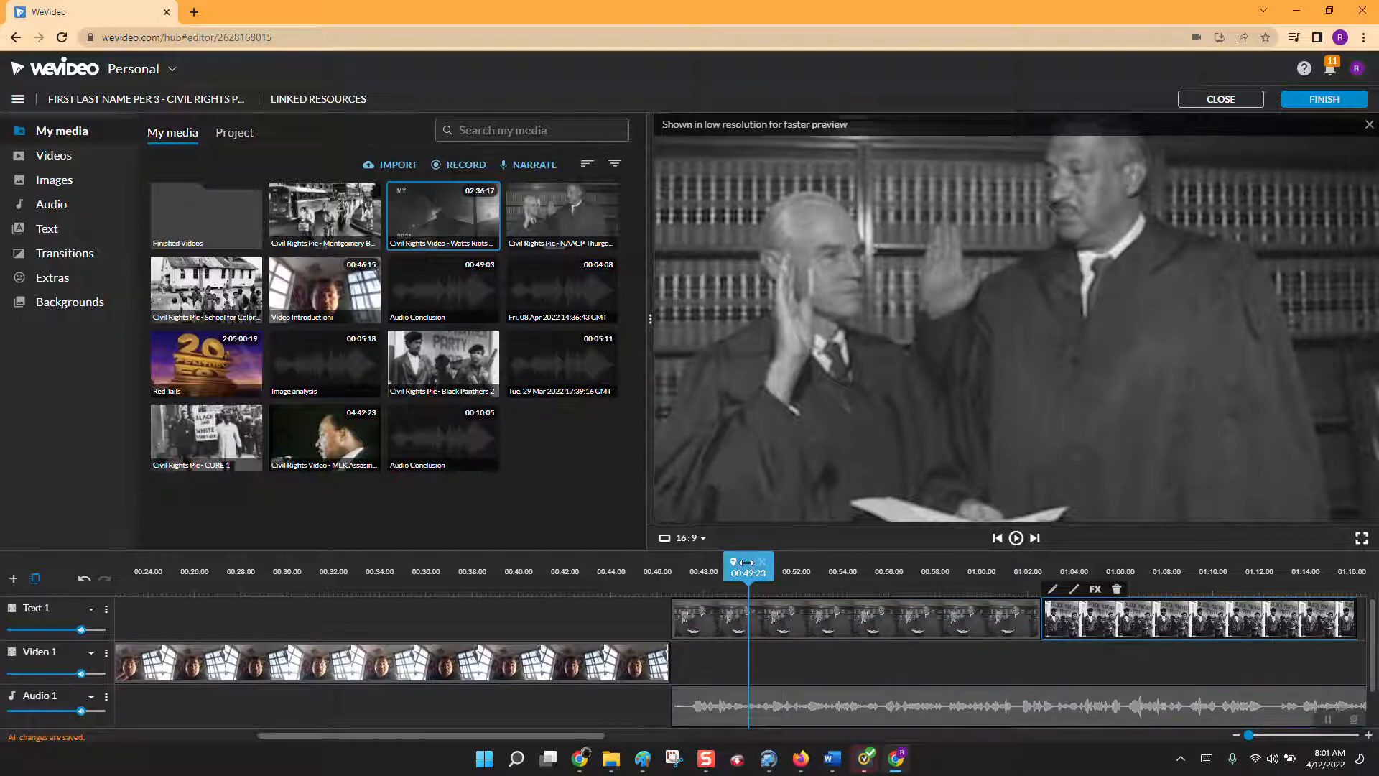
pyautogui.moveTo(753, 574); pyautogui.dragTo(1282, 571)
pyautogui.click(1212, 619)
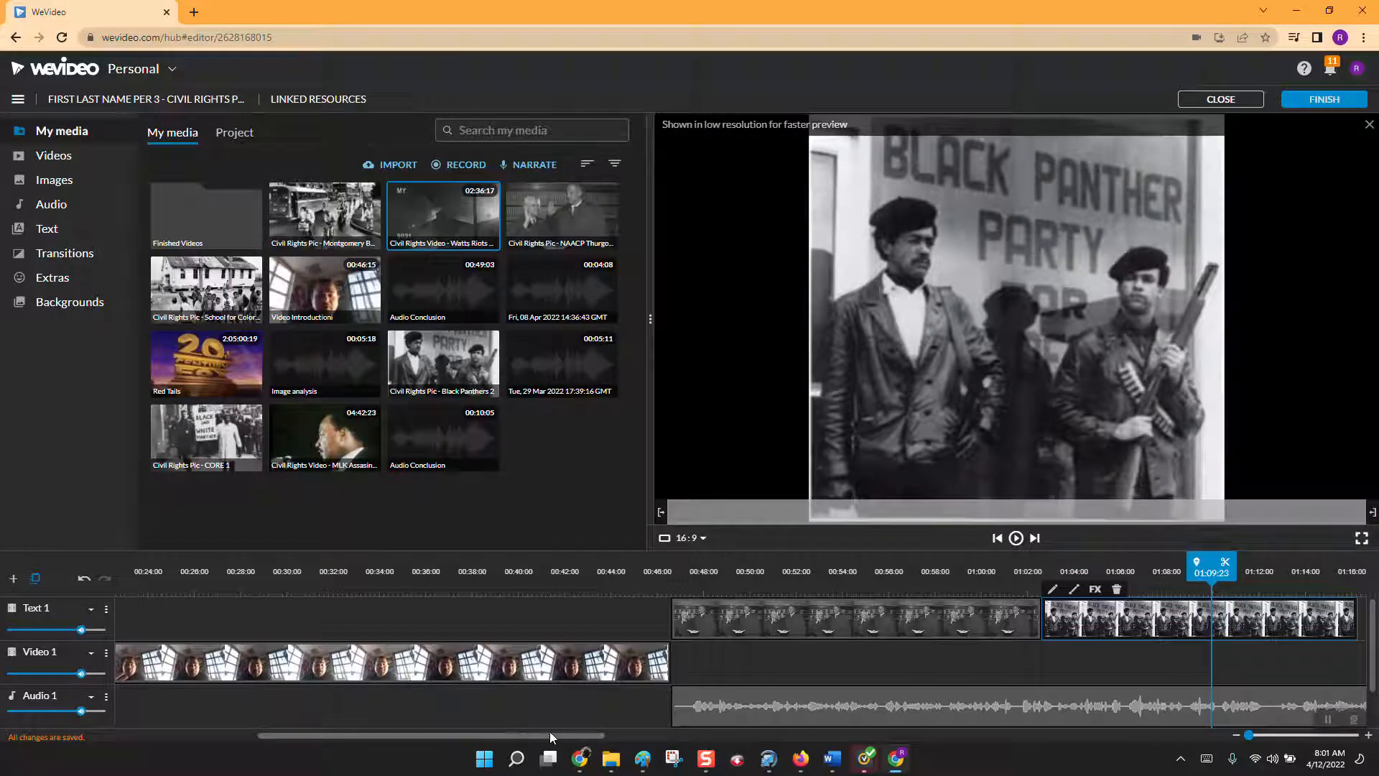
# Move the Watts Riots clip on Video 1 to start at 01:35:18, where the narration ends, and play the transition from 01:30:08.
pyautogui.moveTo(553, 731); pyautogui.dragTo(830, 713)
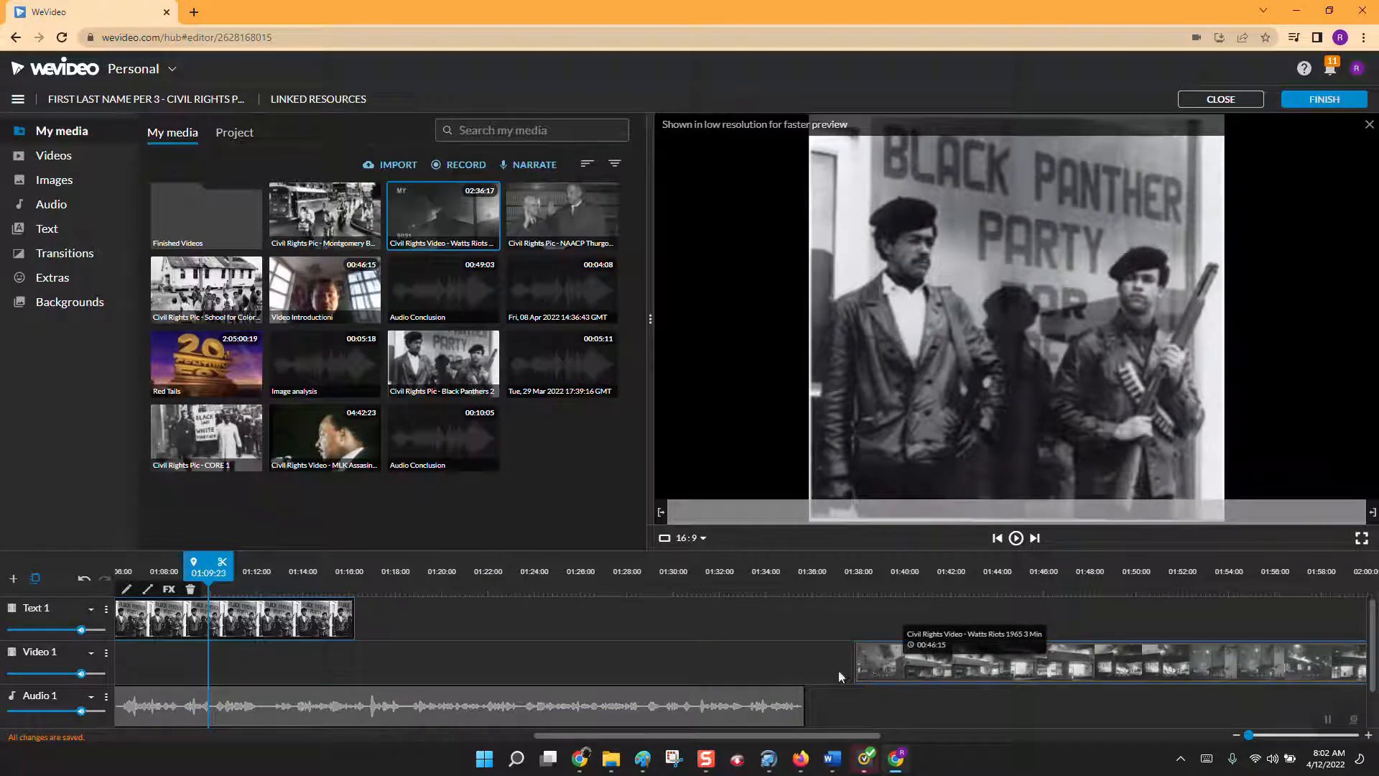
pyautogui.moveTo(908, 662); pyautogui.dragTo(854, 669)
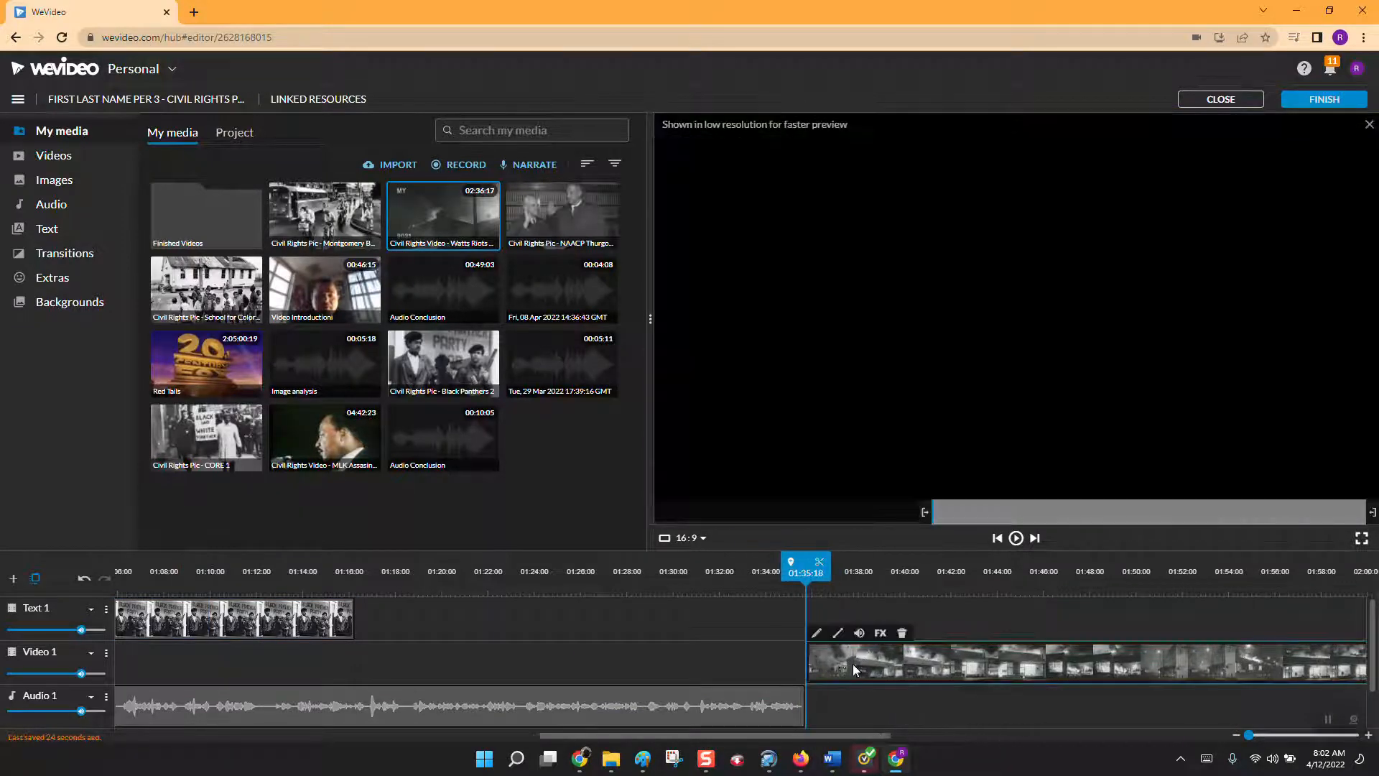
pyautogui.moveTo(805, 564); pyautogui.dragTo(675, 559)
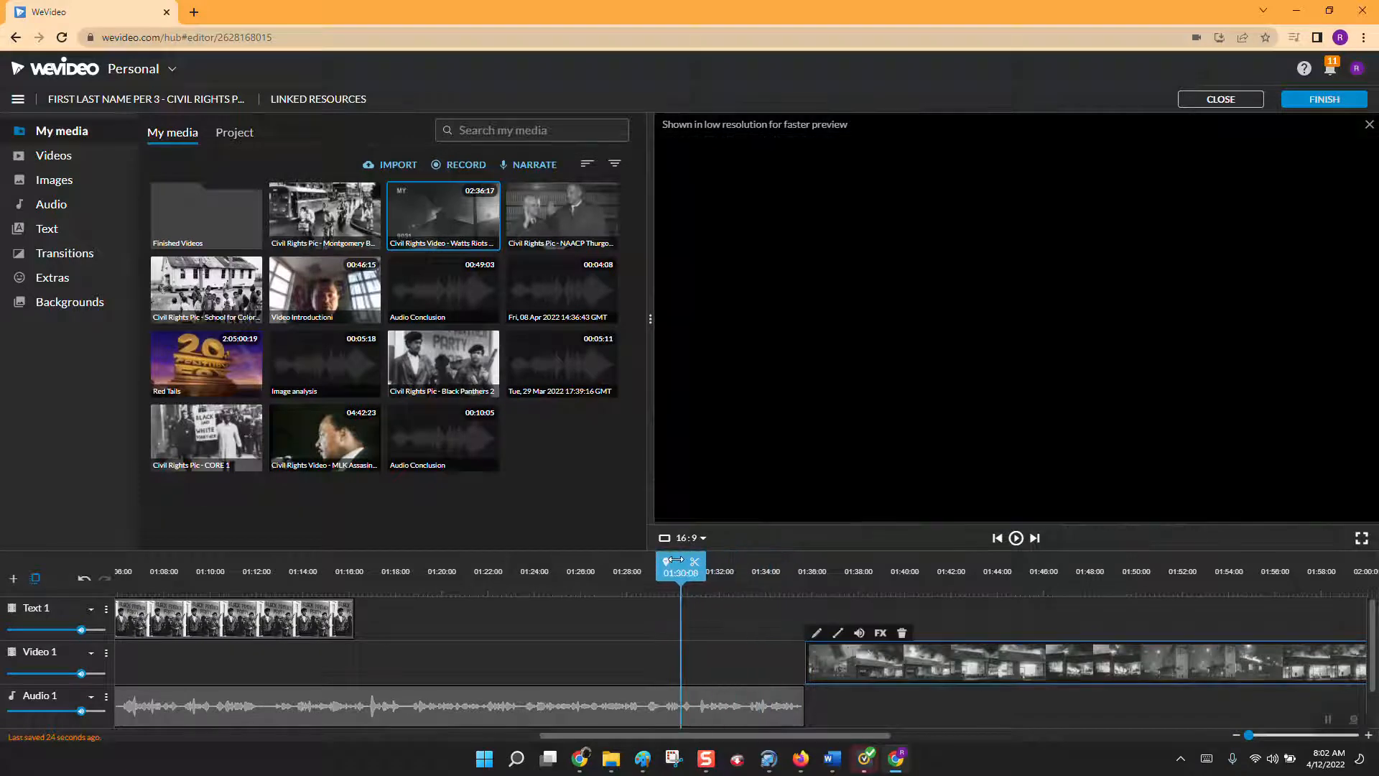
pyautogui.click(1015, 539)
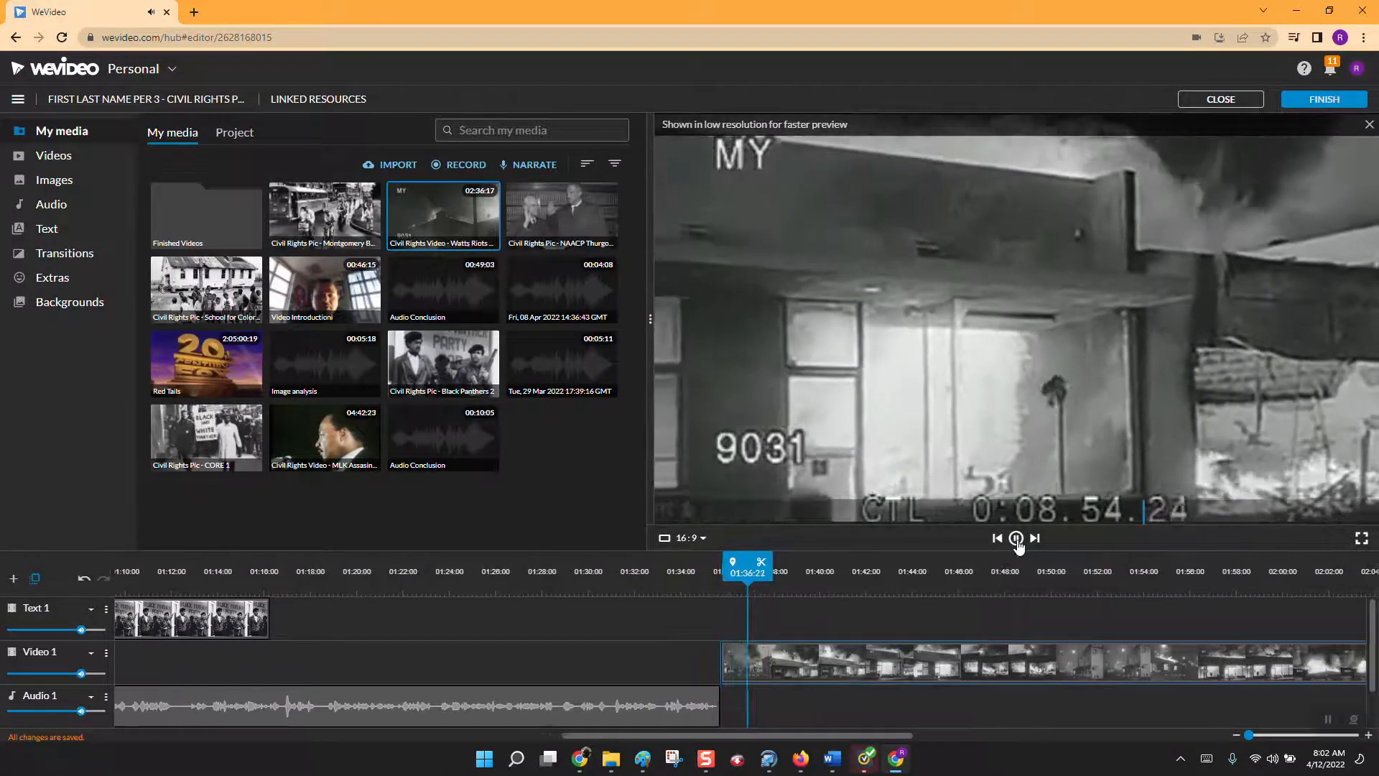
pyautogui.click(1016, 542)
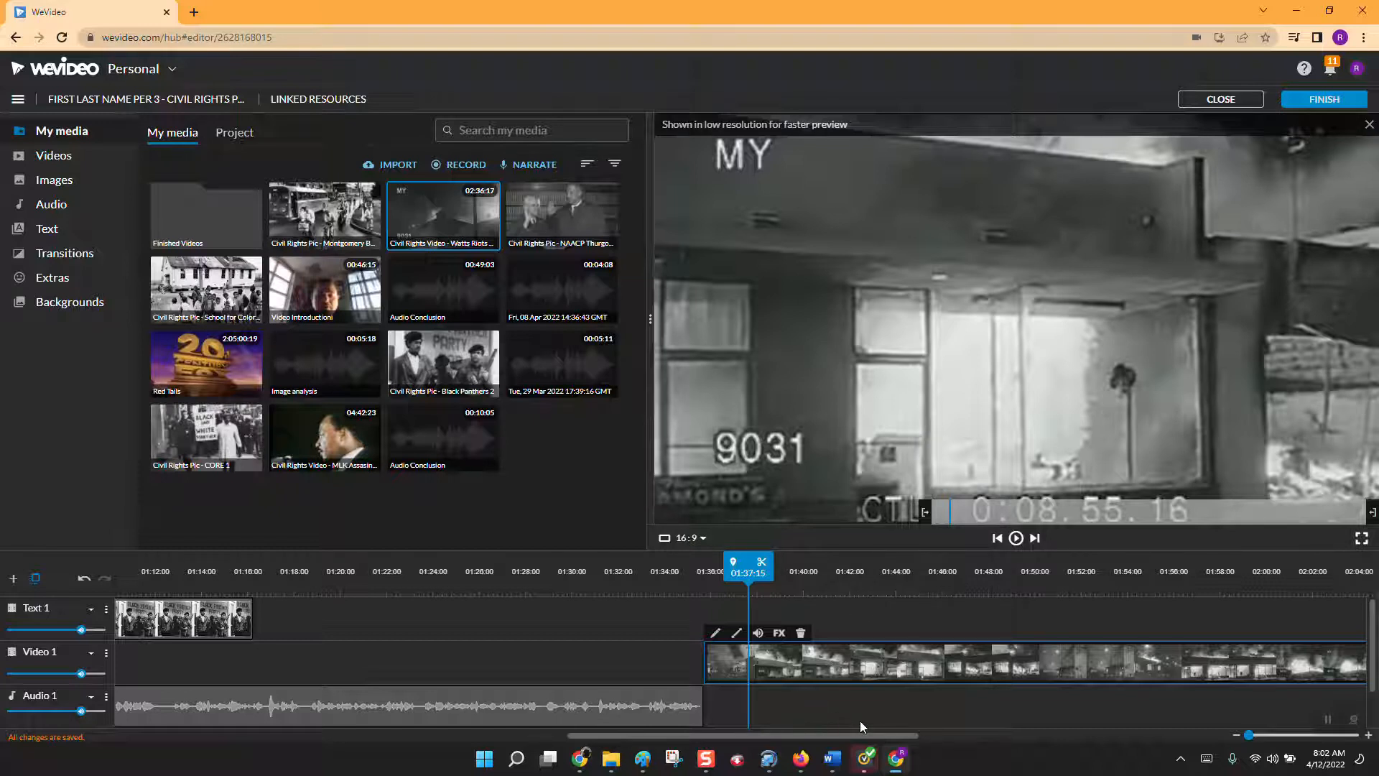
# Add a new Video / Text track named Video 2 to the timeline.
pyautogui.moveTo(752, 738); pyautogui.dragTo(231, 717)
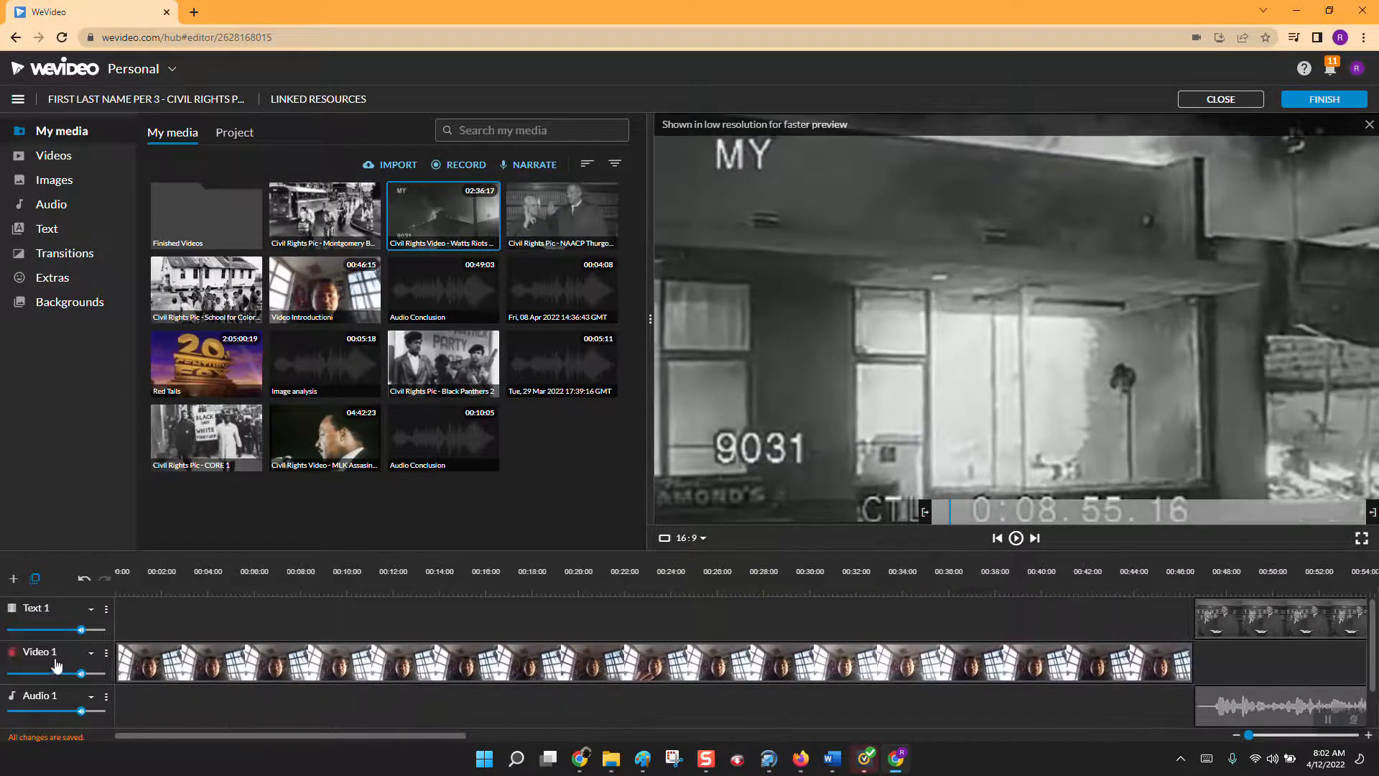
pyautogui.click(10, 580)
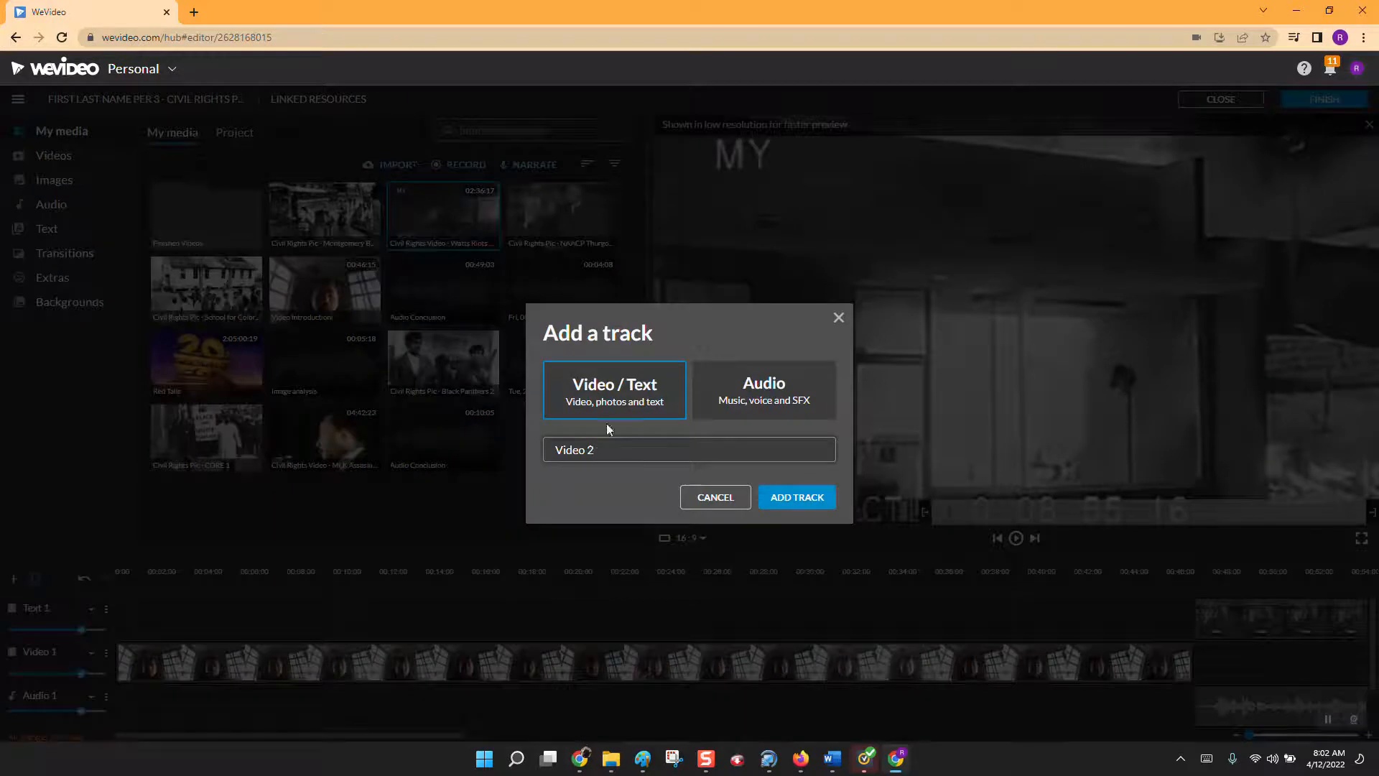
pyautogui.click(786, 500)
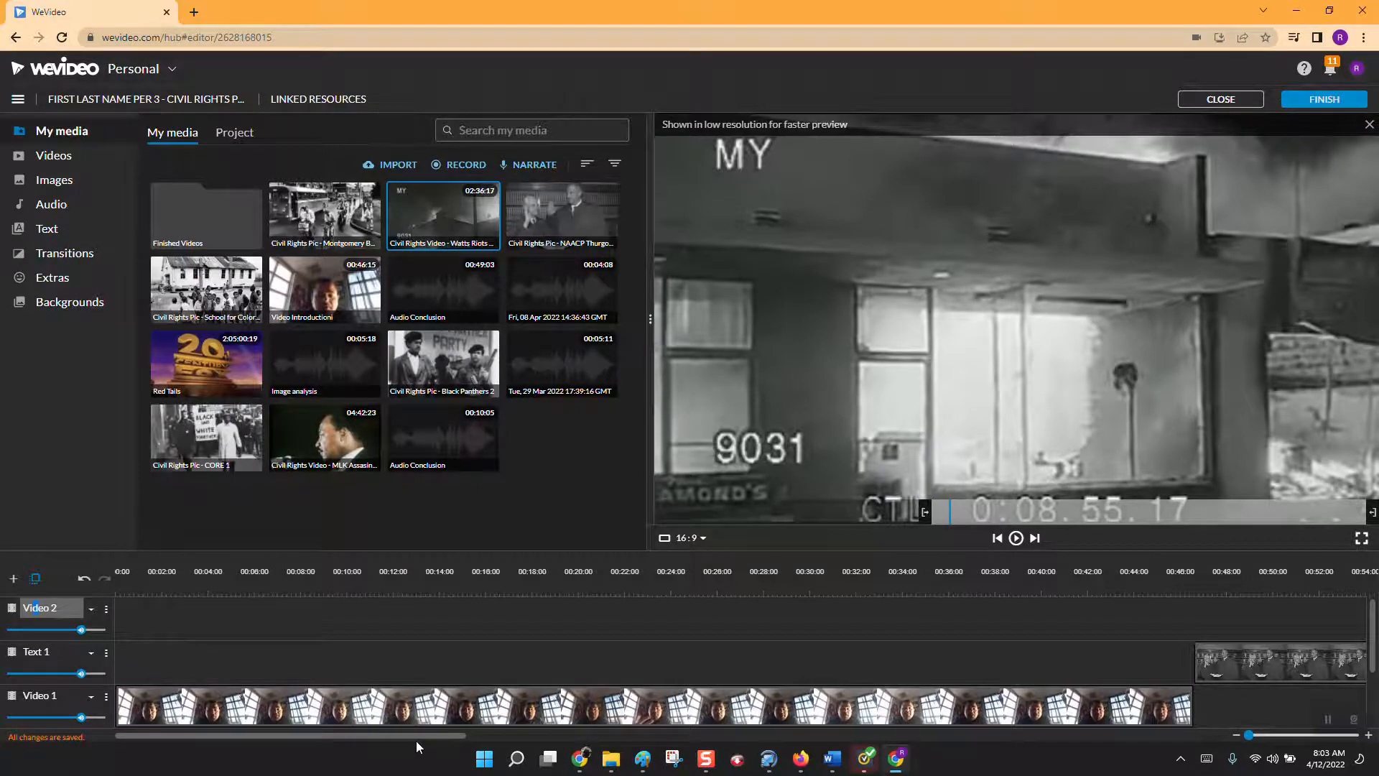
# Move the Watts Riots clip on Video 1 to start at 01:16:07, directly after the Black Panthers picture on Text 1.
pyautogui.moveTo(430, 737); pyautogui.dragTo(757, 740)
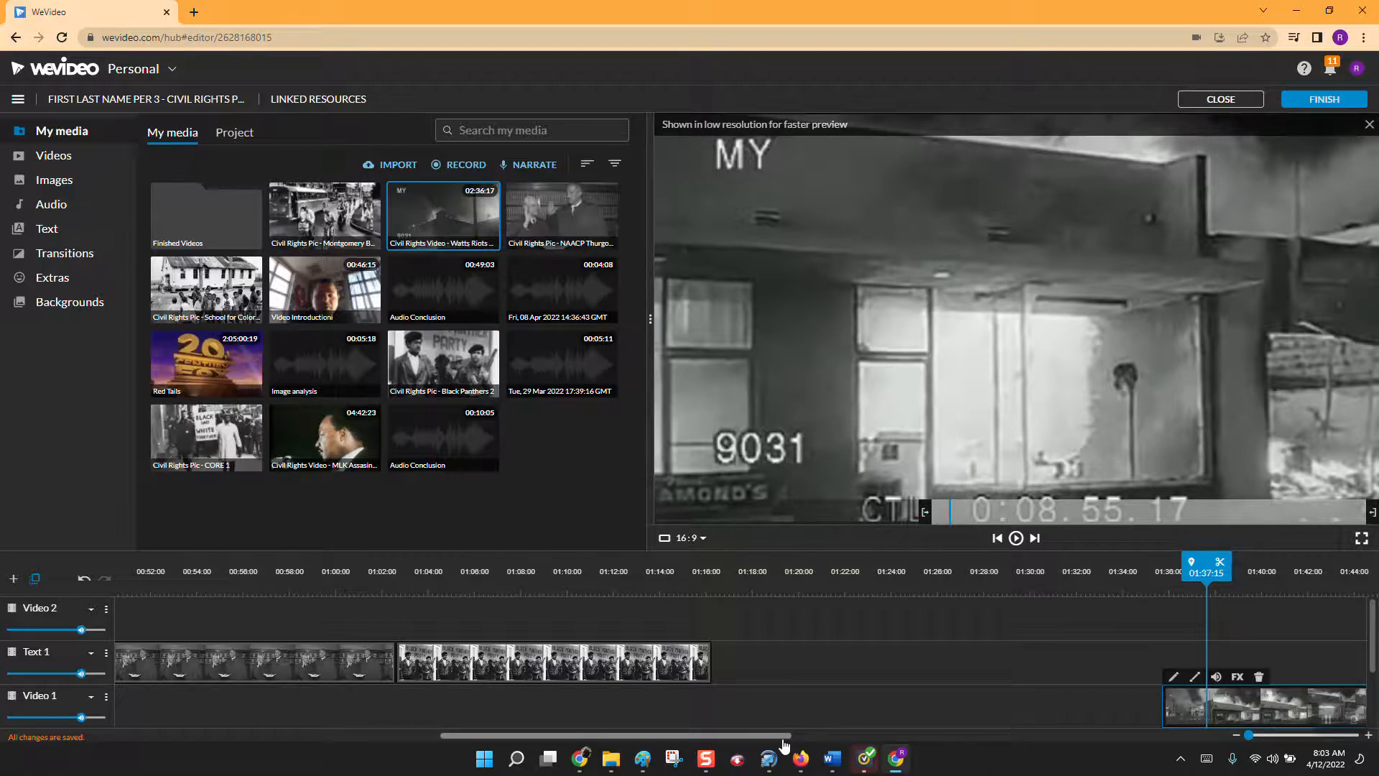
pyautogui.moveTo(785, 747); pyautogui.dragTo(833, 743)
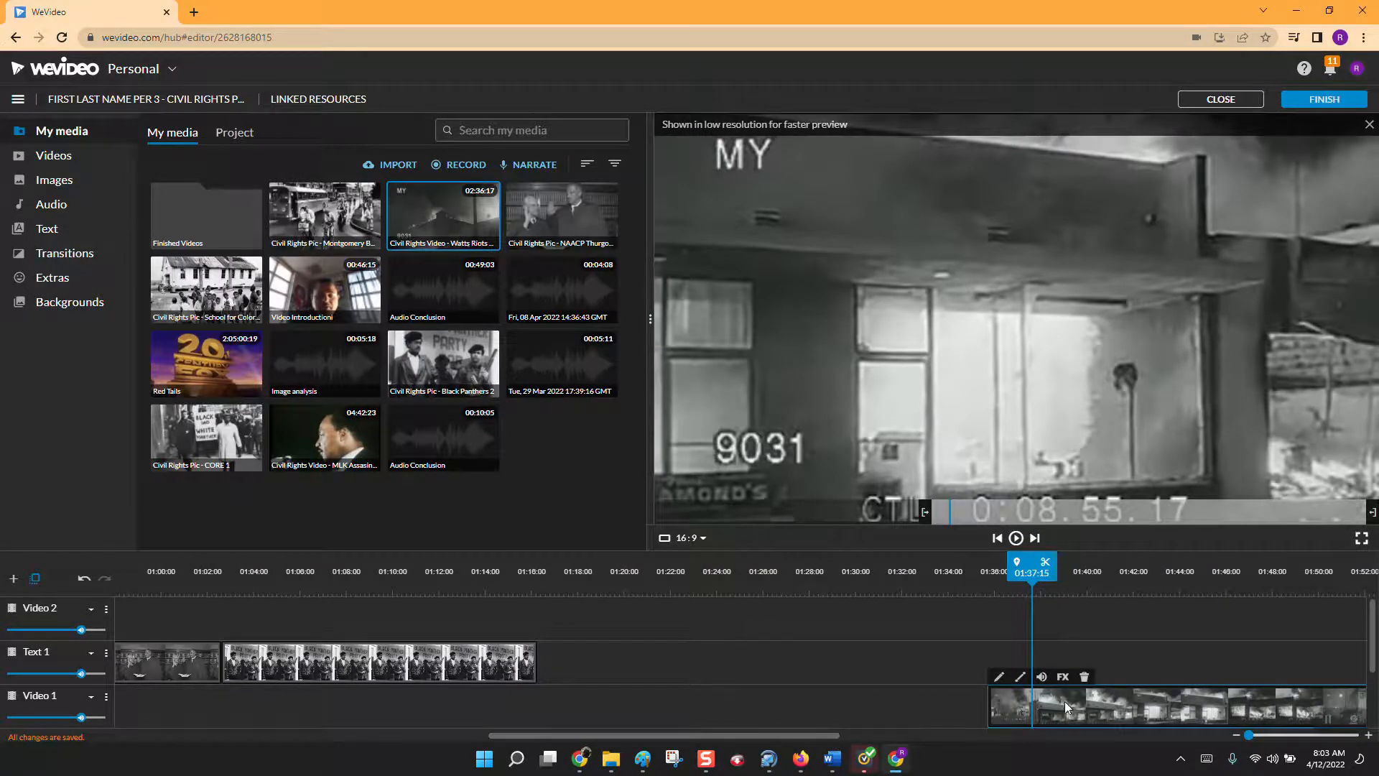
pyautogui.moveTo(1065, 701); pyautogui.dragTo(502, 698)
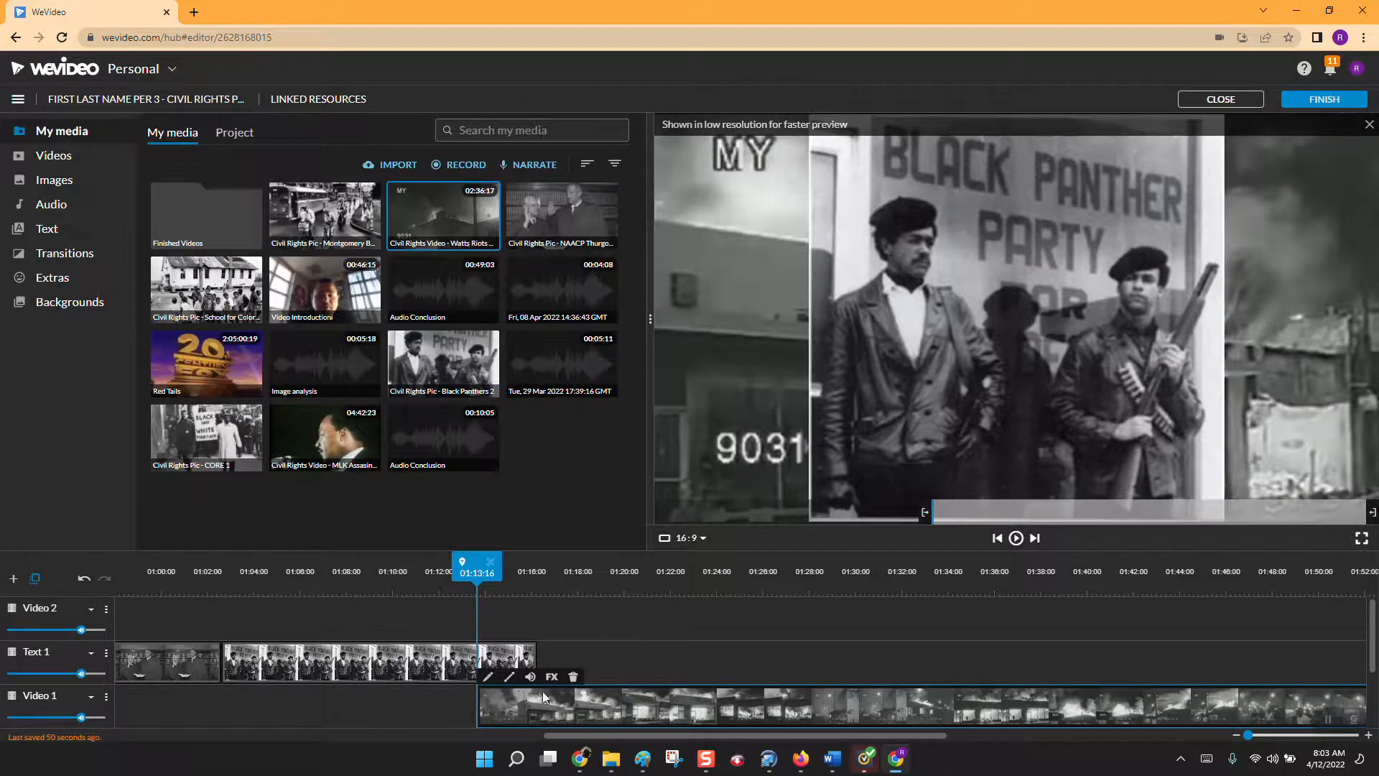
pyautogui.moveTo(528, 699); pyautogui.dragTo(589, 700)
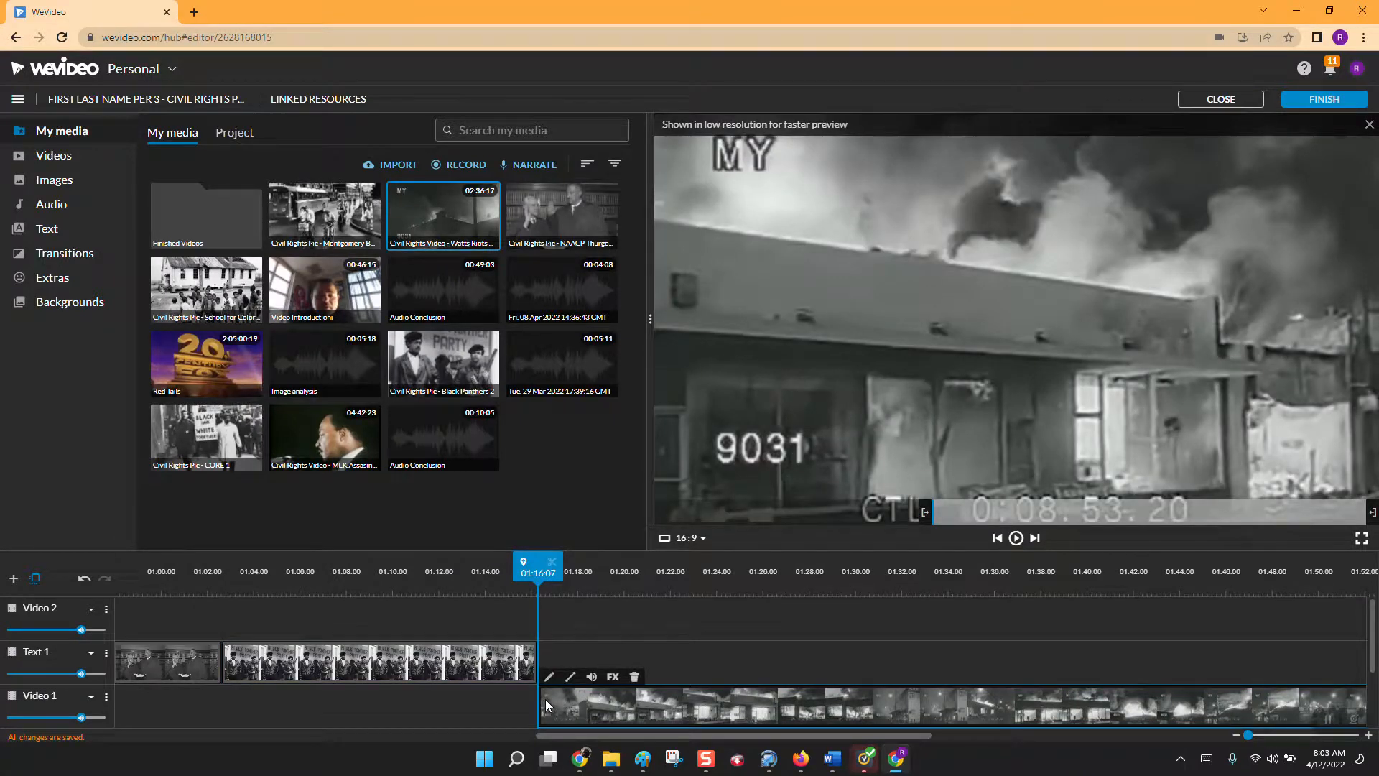
pyautogui.click(707, 758)
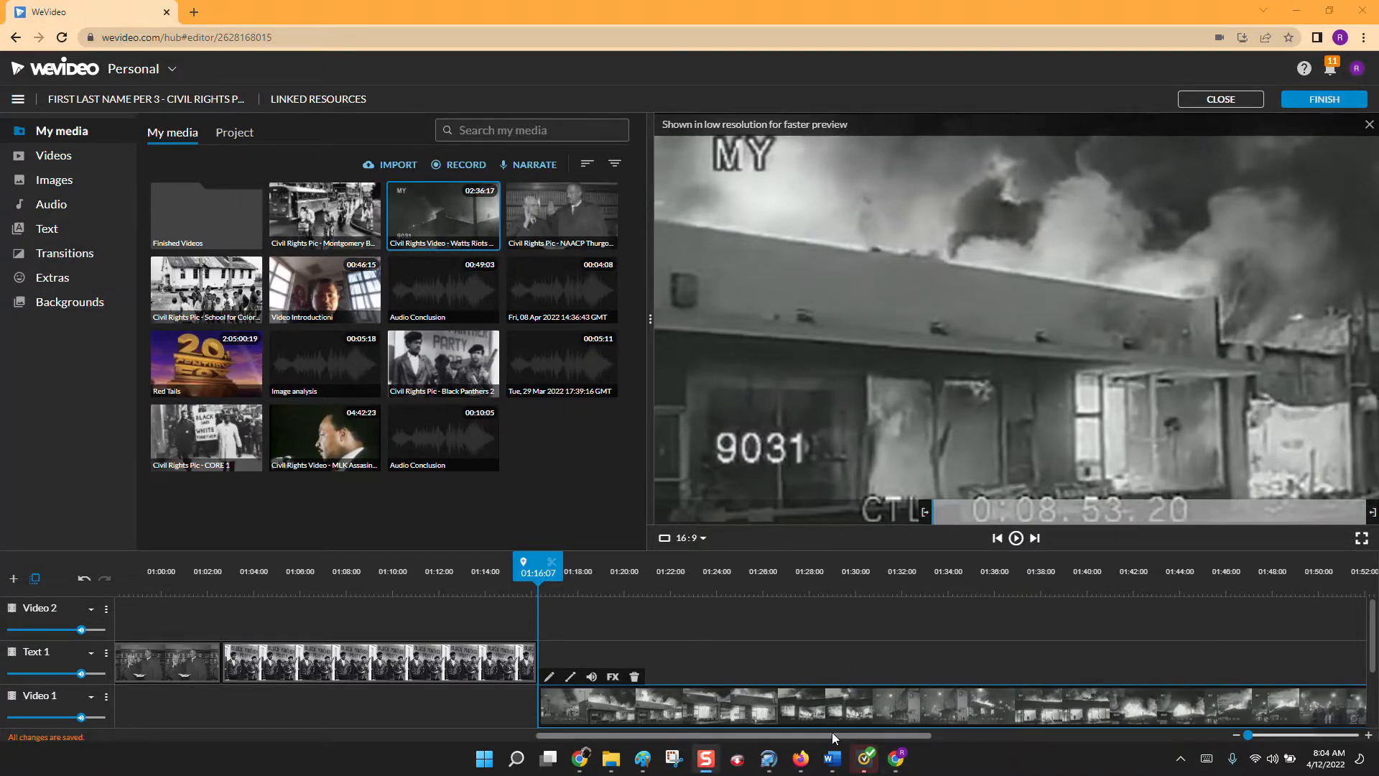